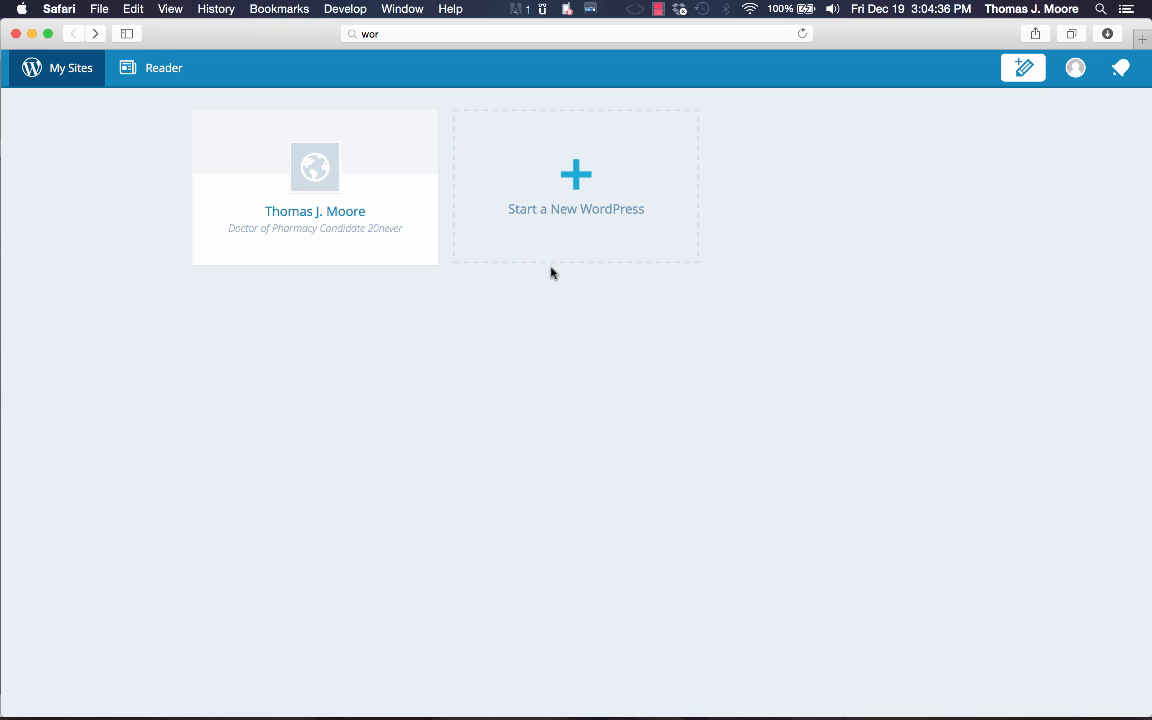
- Go to wordpress.com and look over the Blogs I Follow feed in the Reader
click(383, 36)
key(BackSpace)
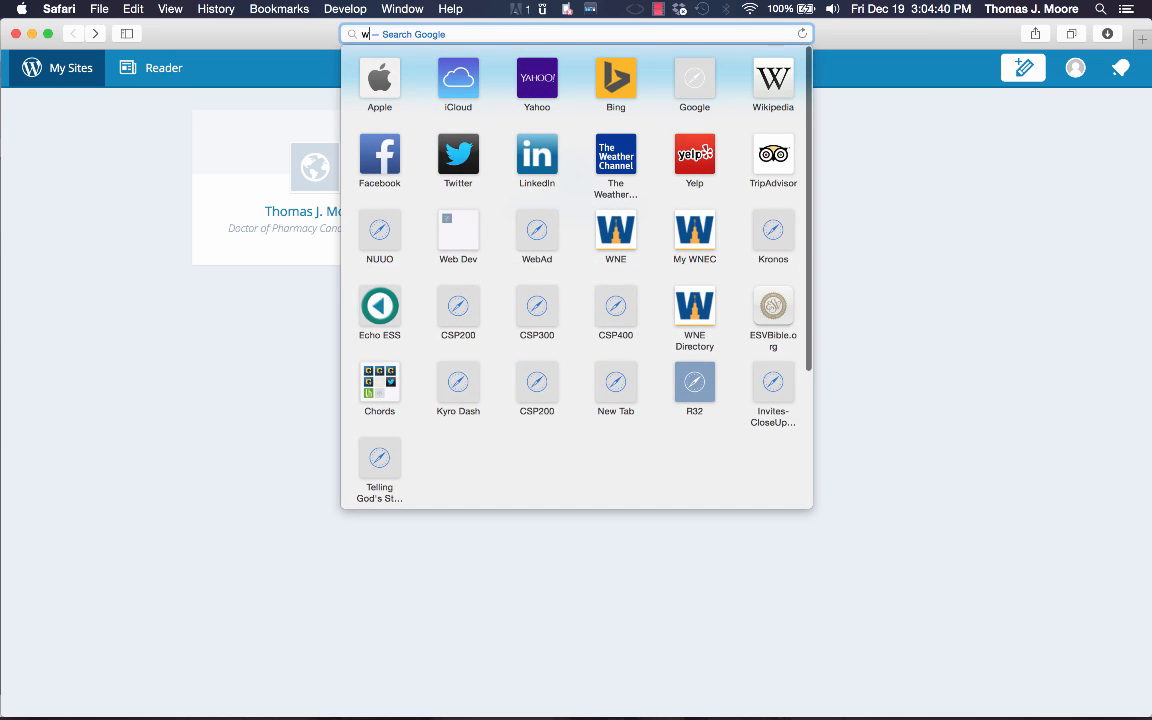
text(wordpress.com)
key(Return)
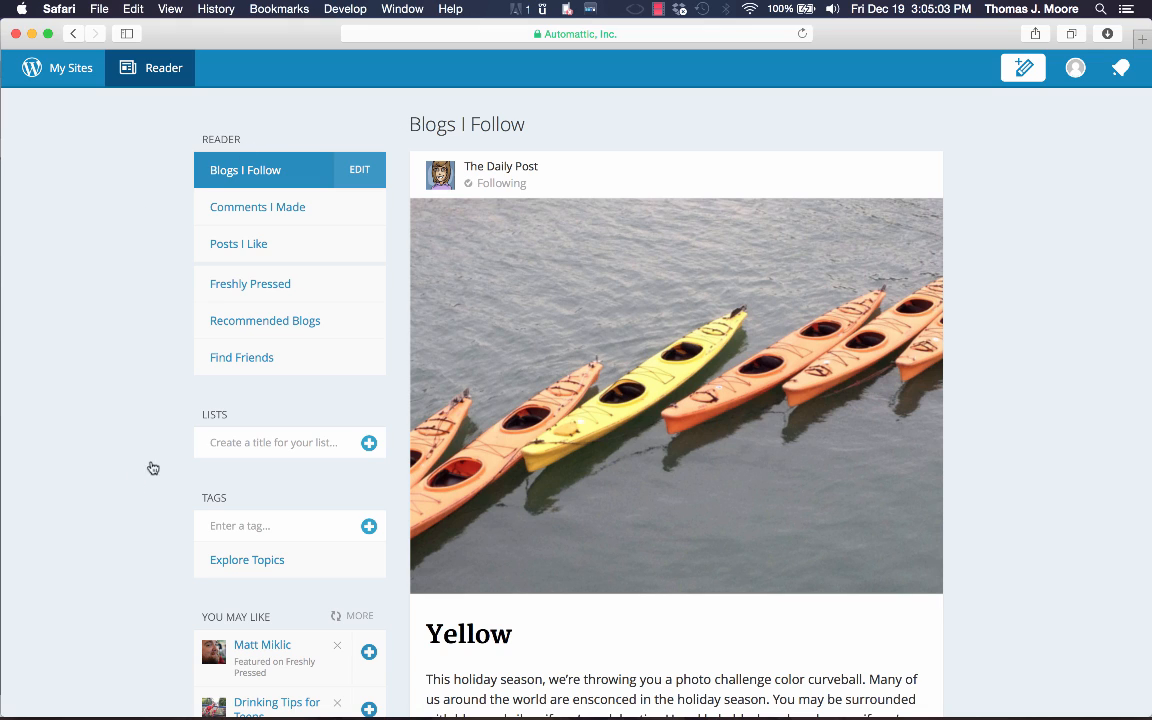
scroll(990, 430, down, 10)
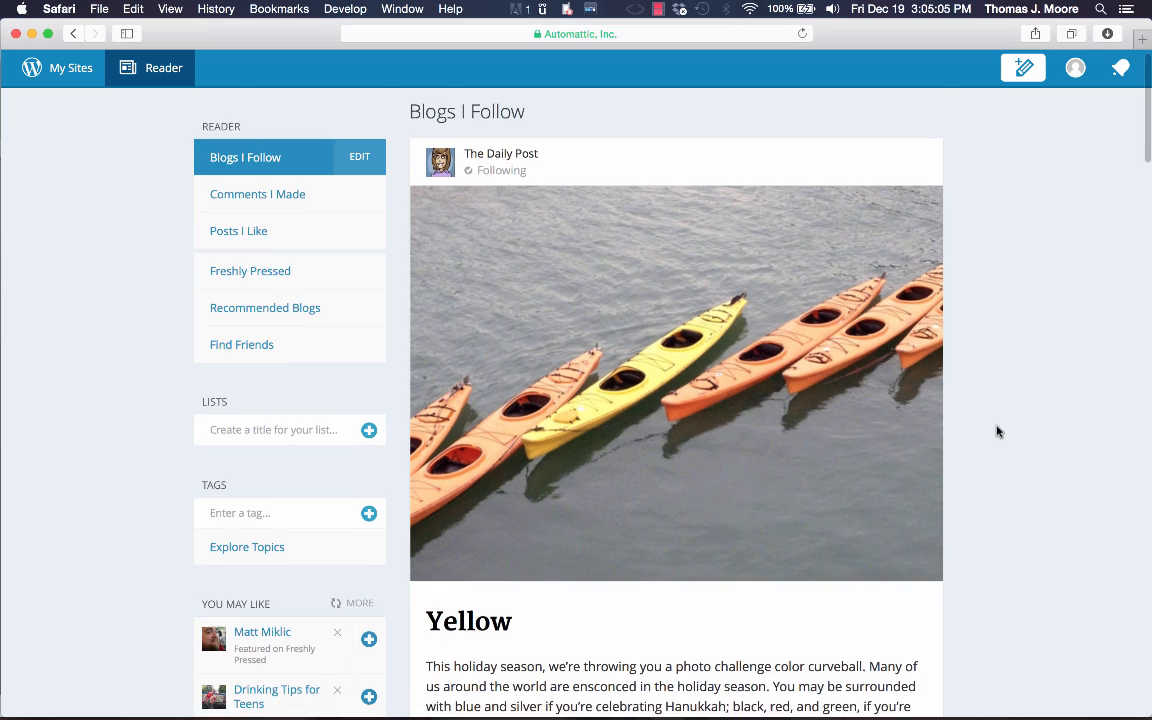
scroll(998, 432, up, 10)
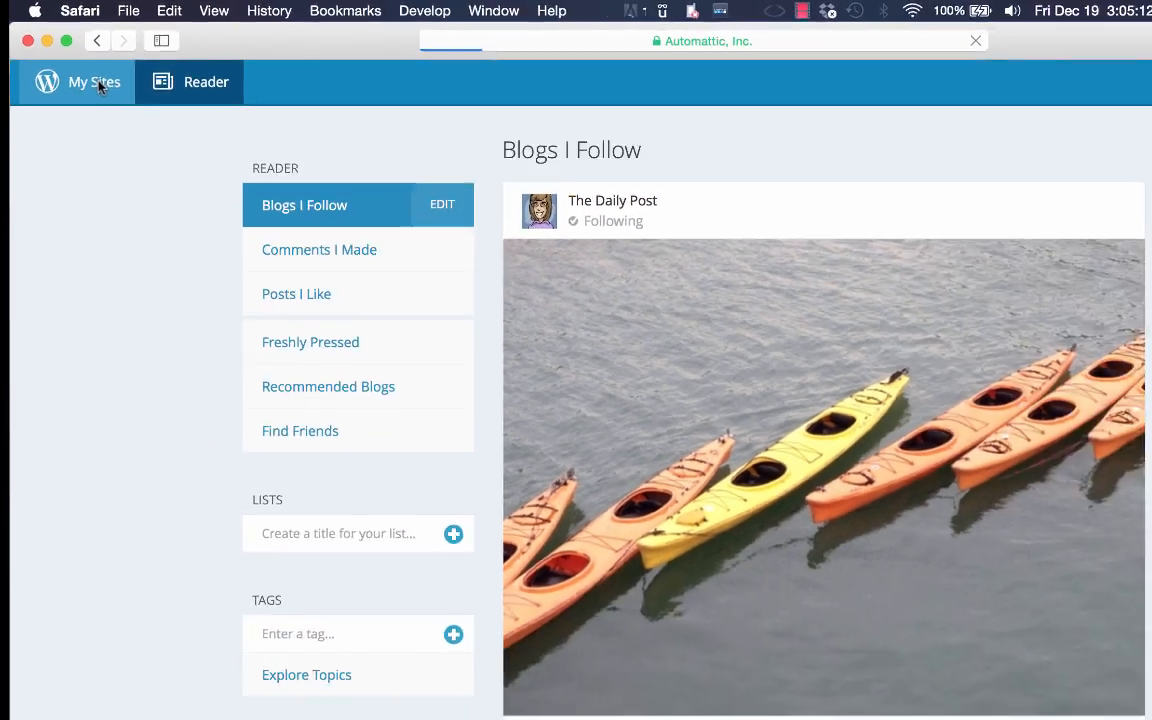
- Open the existing site from My Sites, view its public home page and look at the tagline under the site title
click(141, 113)
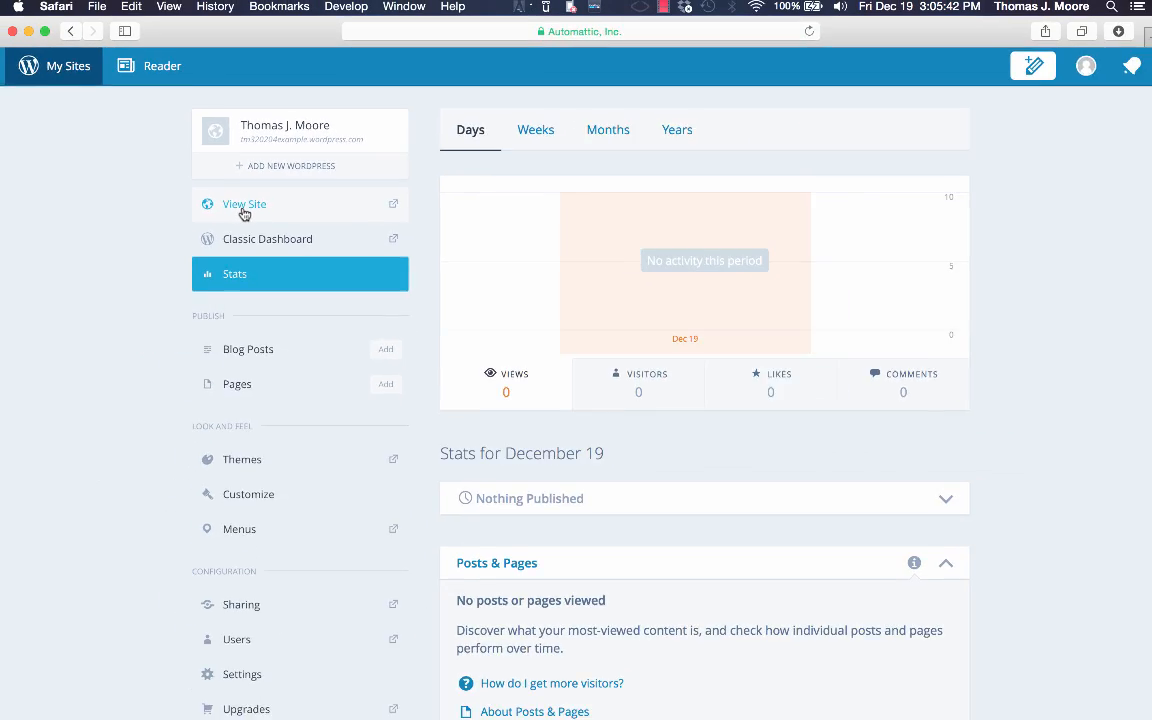
click(220, 228)
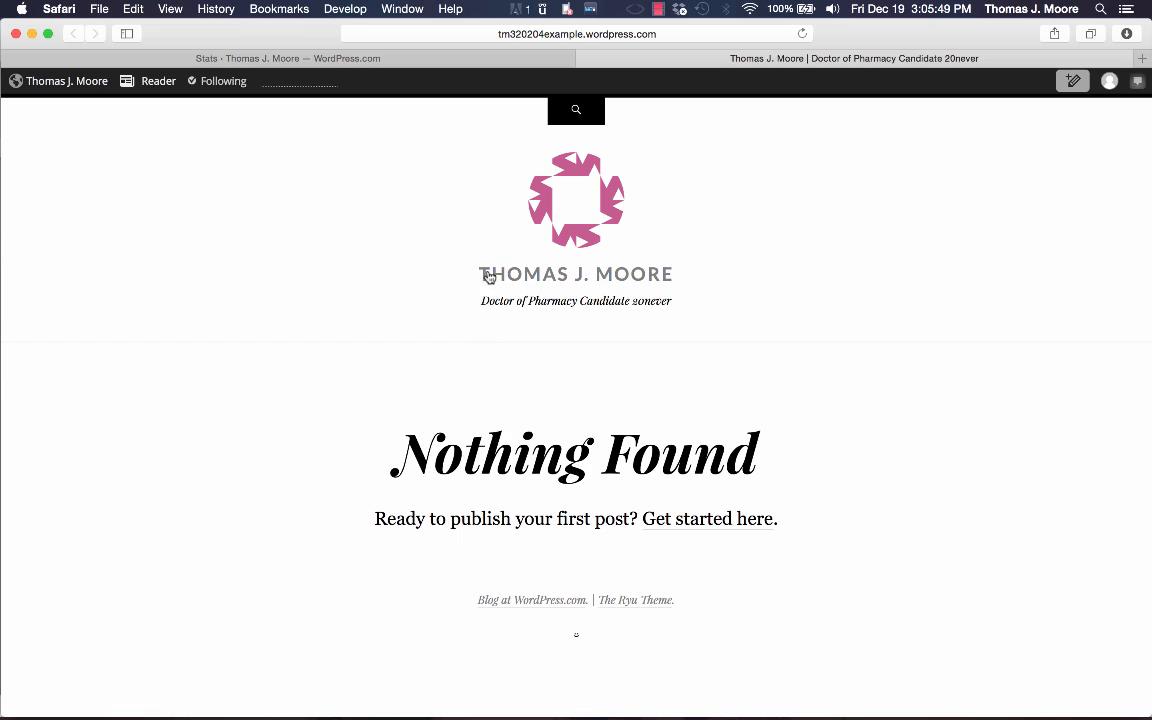
drag(480, 302, 646, 313)
click(567, 320)
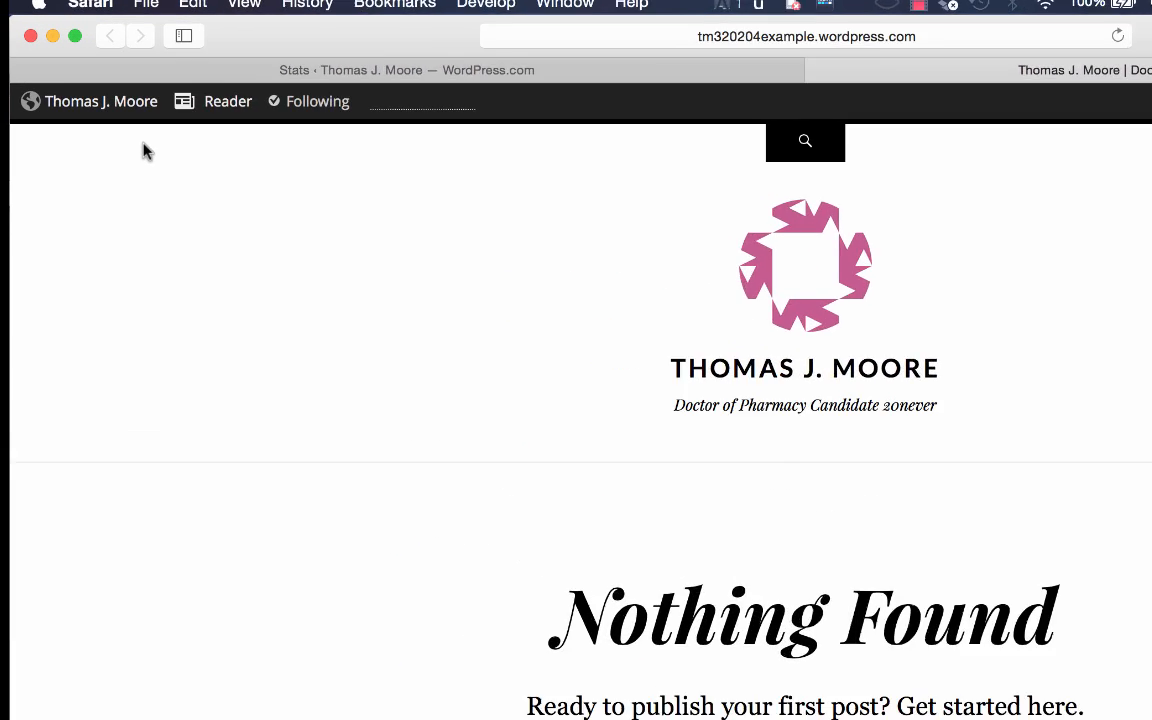
- Open the site's WP Admin dashboard and look through its panels
mouse_move(72, 88)
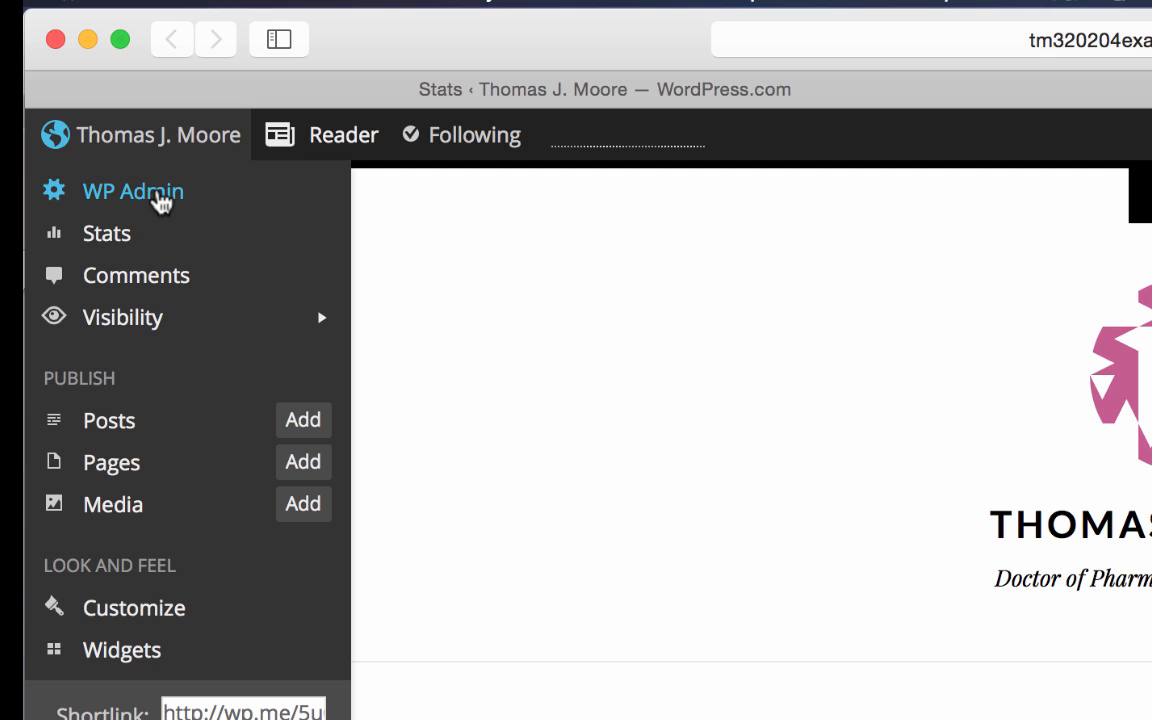
click(157, 195)
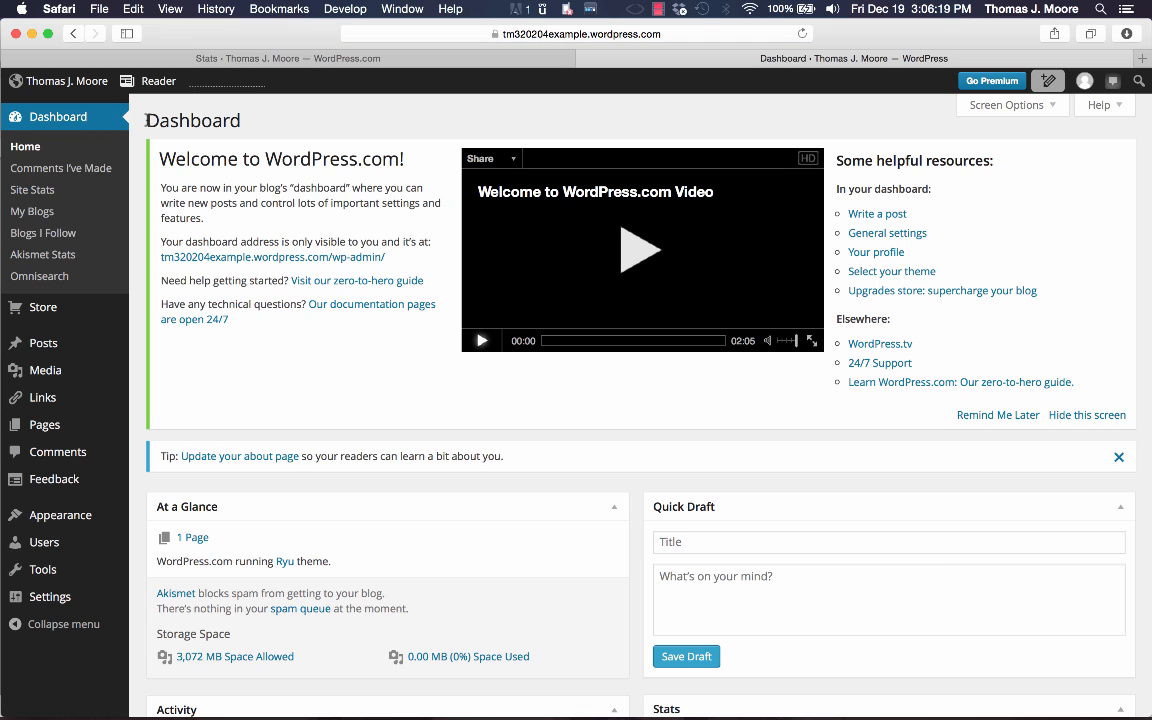
drag(147, 120, 265, 121)
click(263, 124)
scroll(437, 424, down, 2)
scroll(437, 424, down, 10)
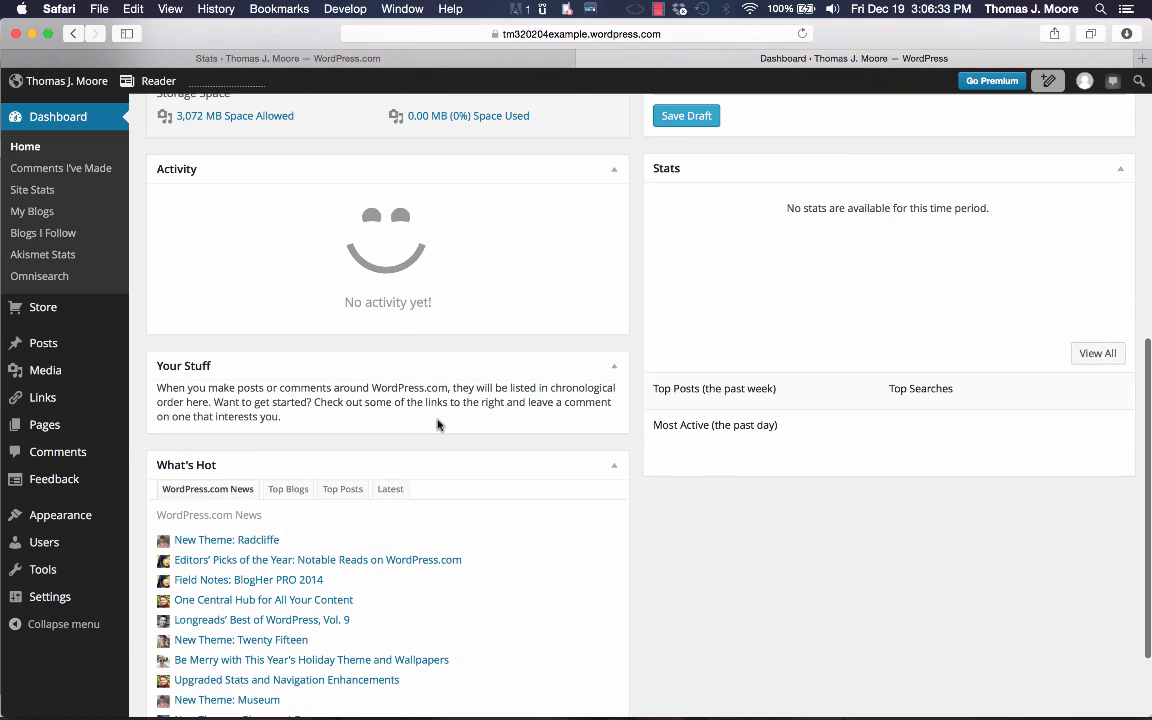
scroll(437, 424, up, 12)
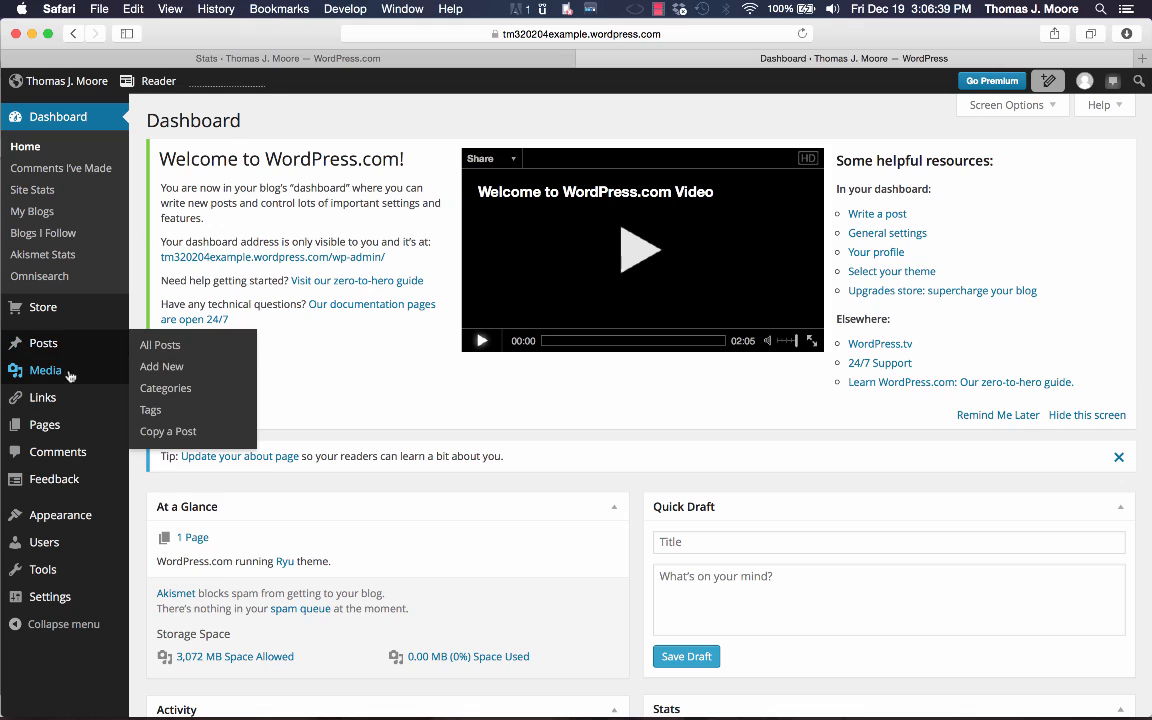
- Open the list of all the site's pages
mouse_move(66, 406)
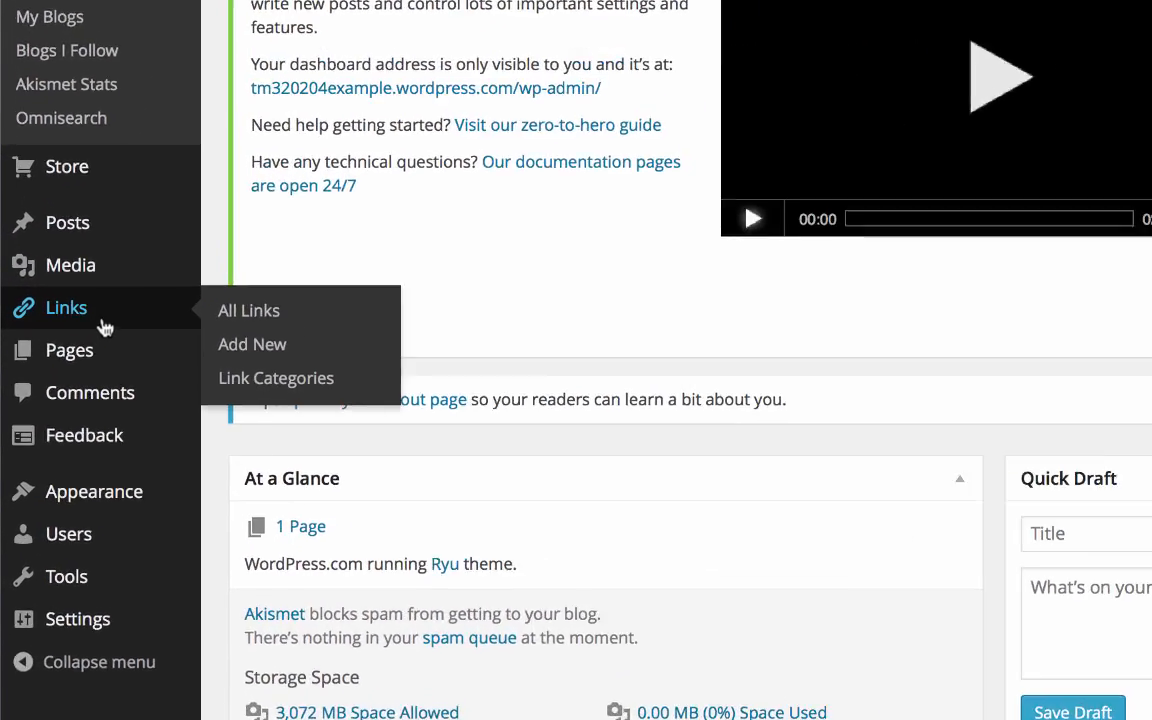
mouse_move(62, 428)
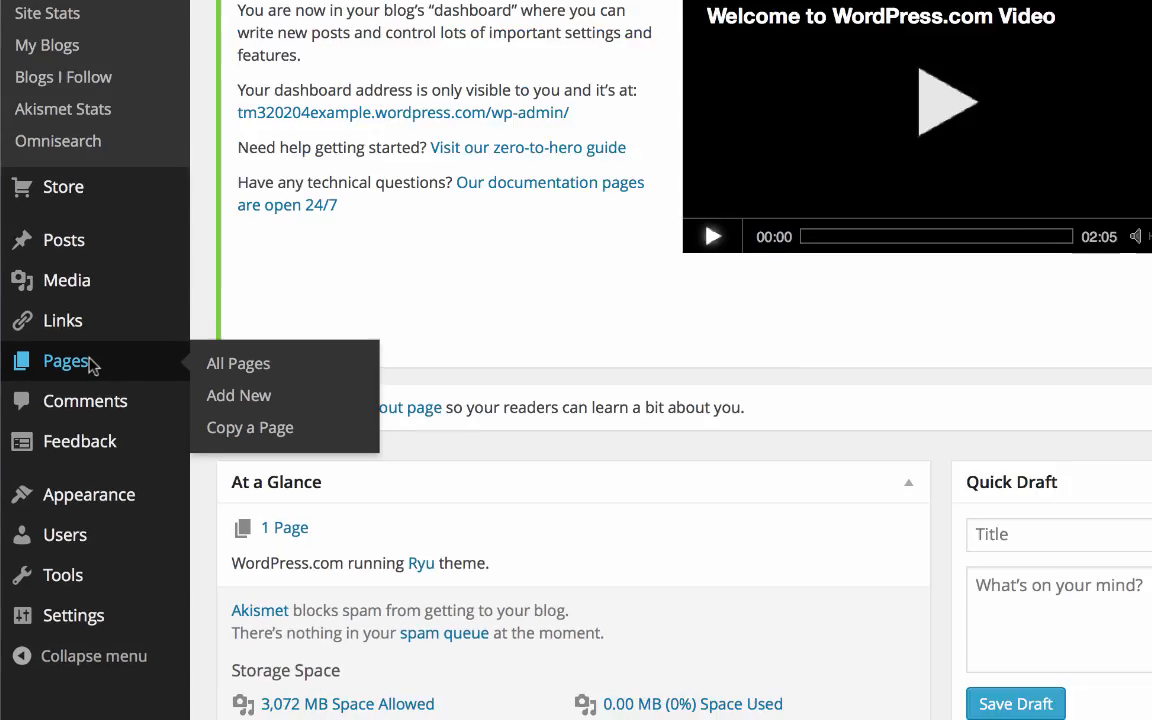
click(157, 240)
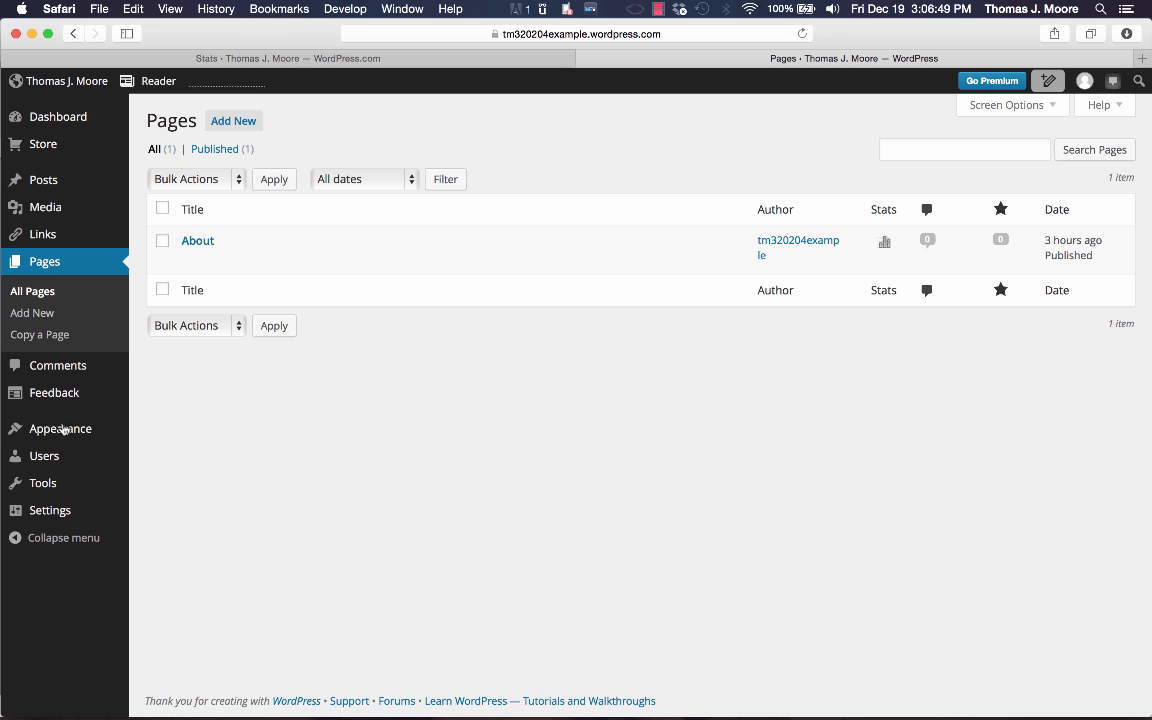
- Create a new page titled "Home" with the body text "Fill in text for later -- home page."
mouse_move(224, 258)
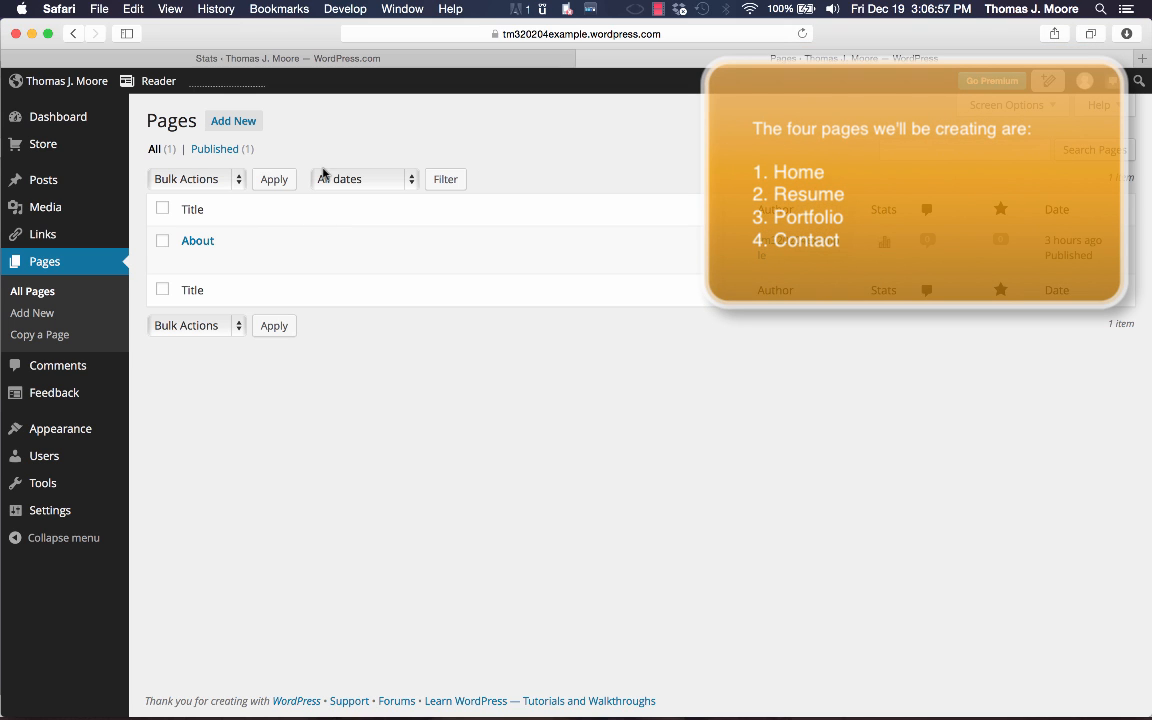
click(245, 129)
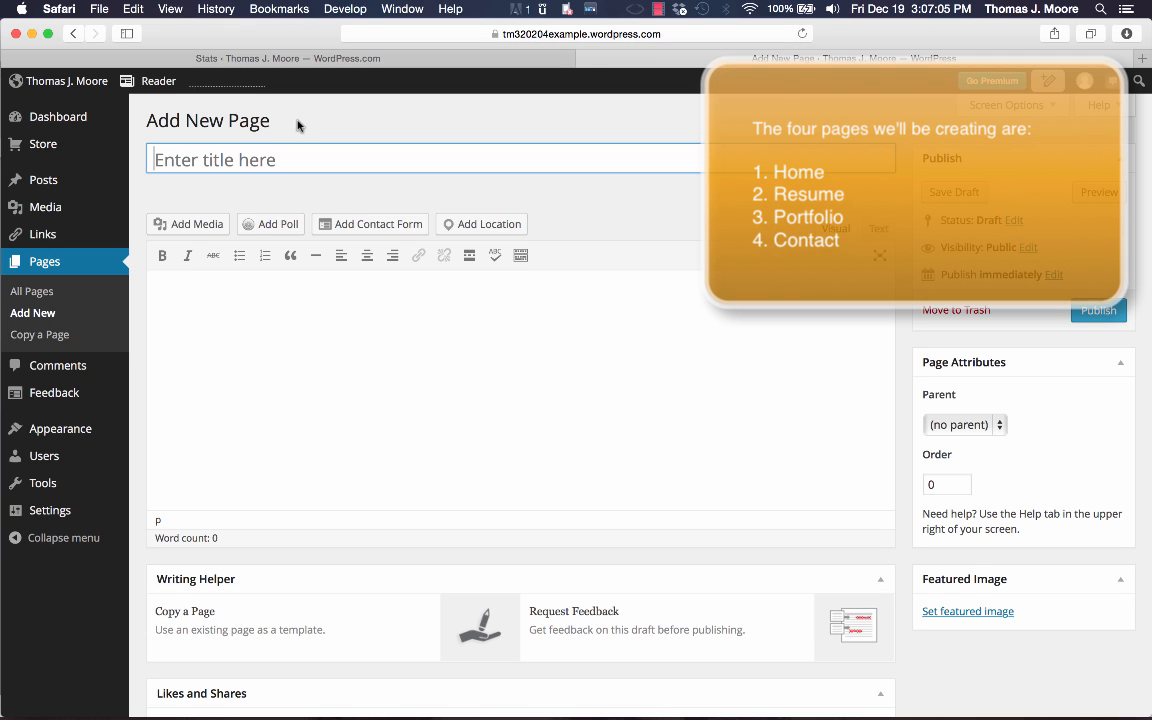
click(243, 163)
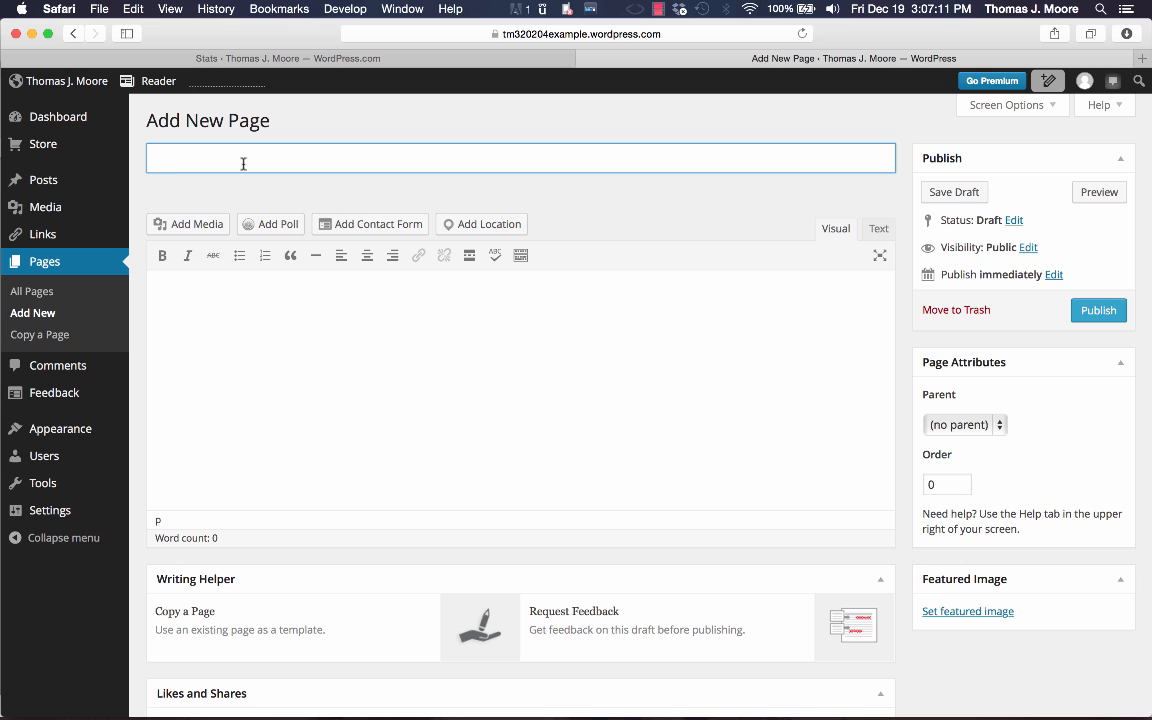
text(Home)
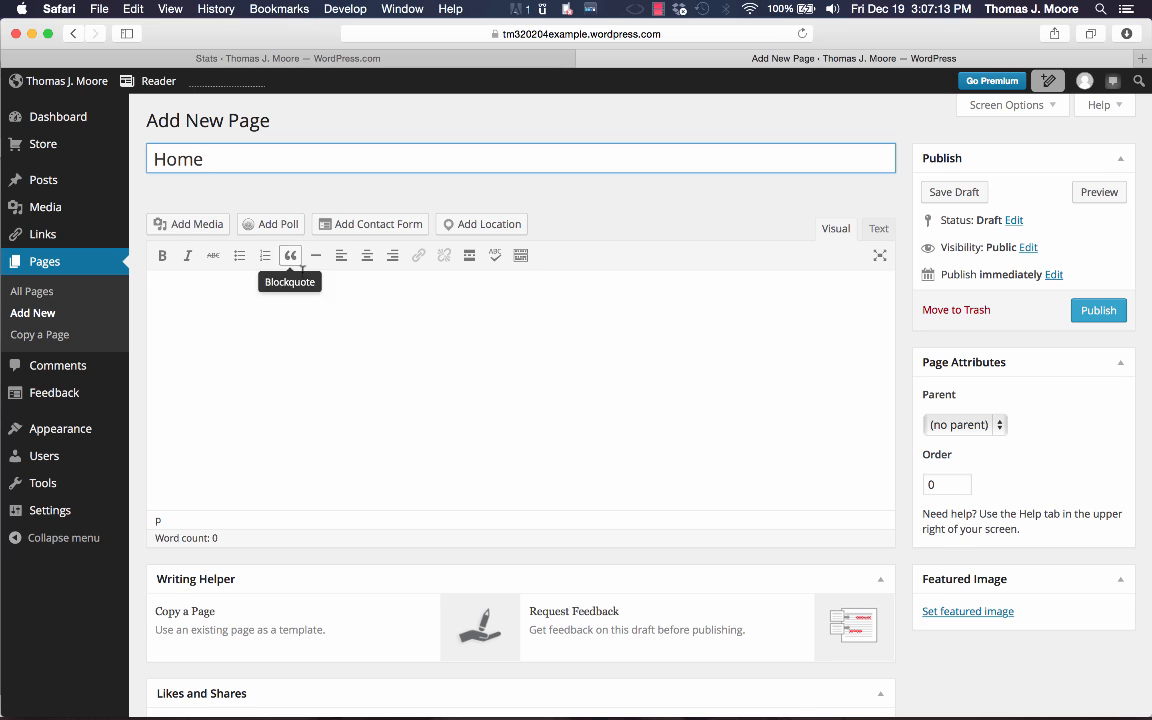
click(311, 323)
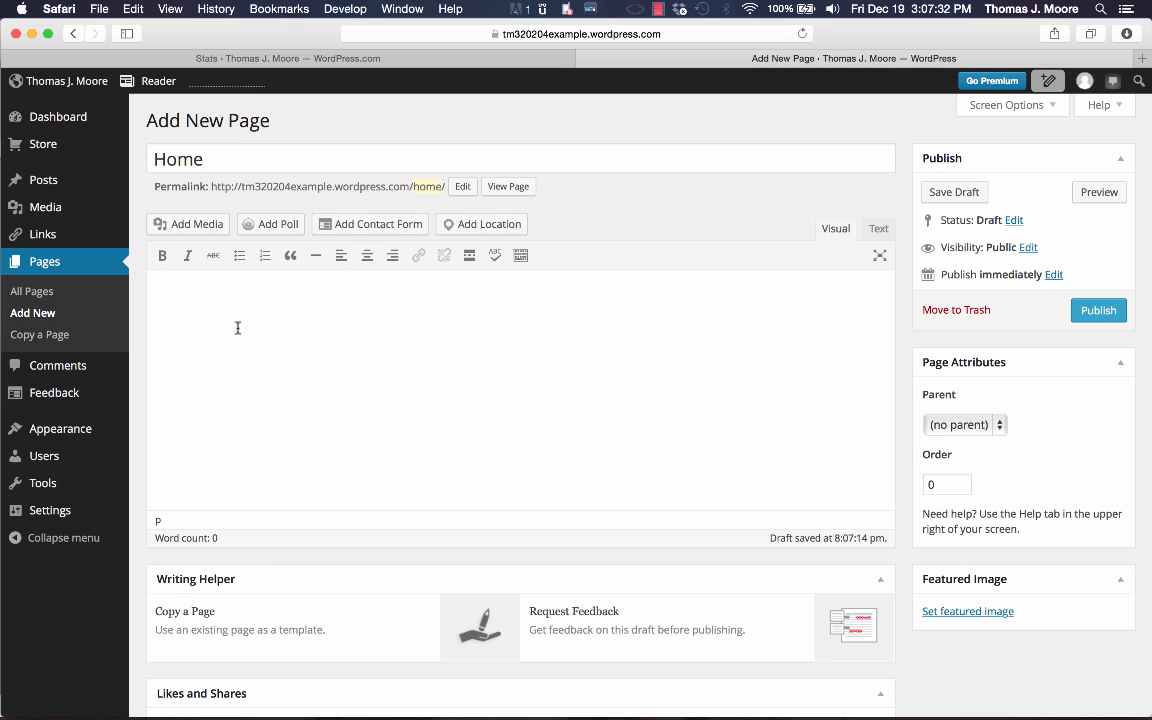
text(Fill in text for later -- ho)
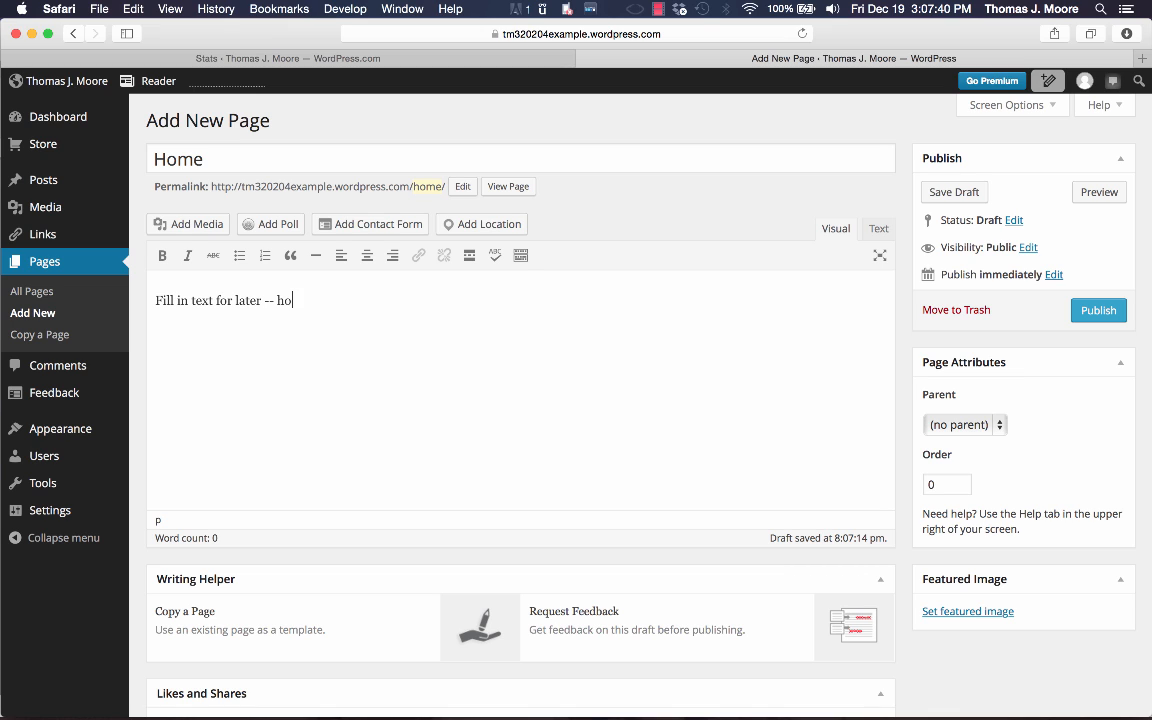
text(me page.)
- Turn off showing likes and sharing buttons on the Home page and publish it
scroll(363, 502, down, 3)
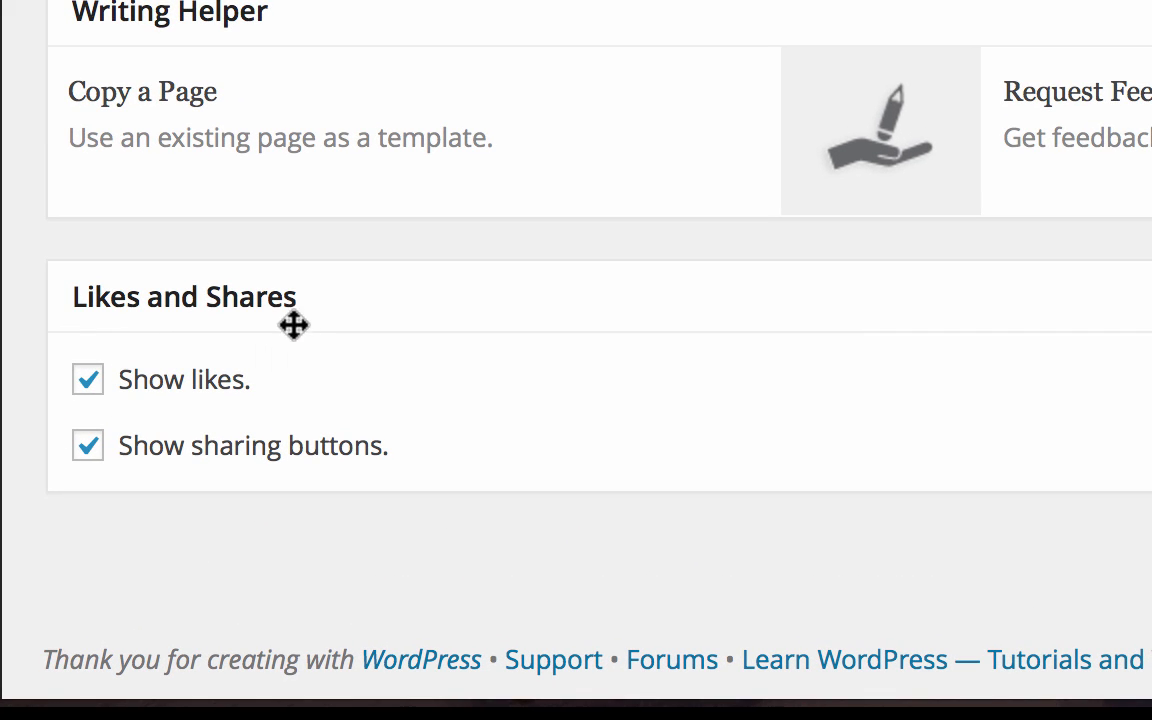
click(92, 385)
click(92, 448)
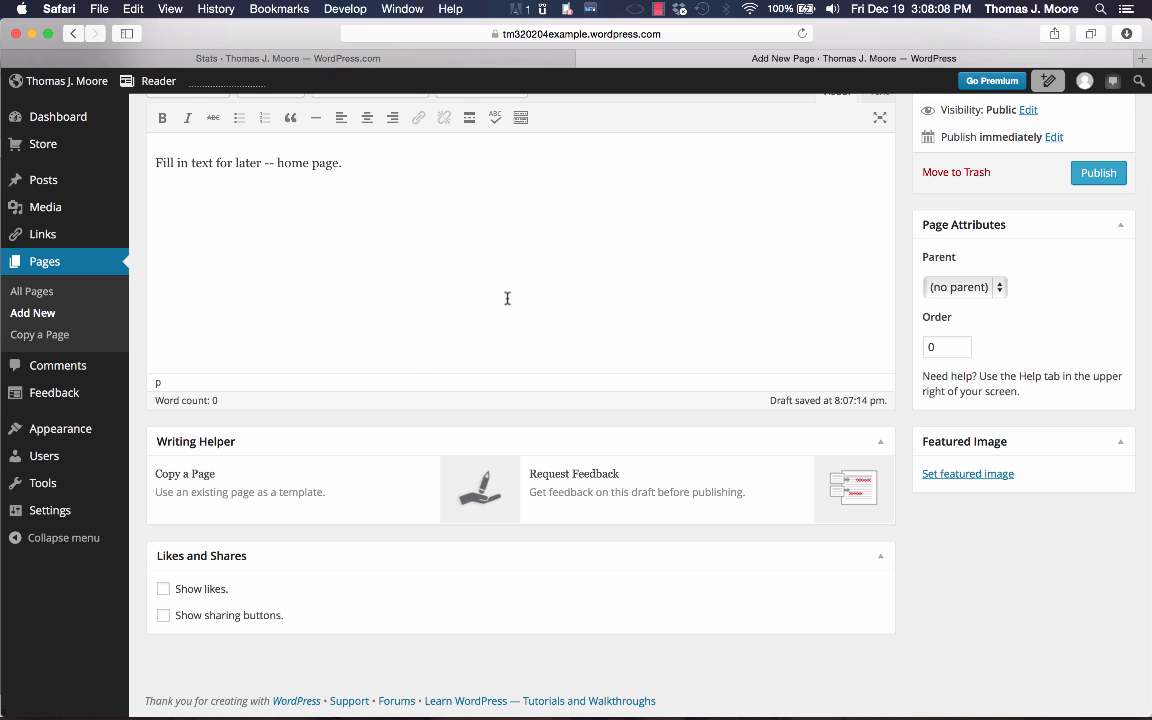
scroll(507, 298, up, 3)
scroll(540, 330, down, 3)
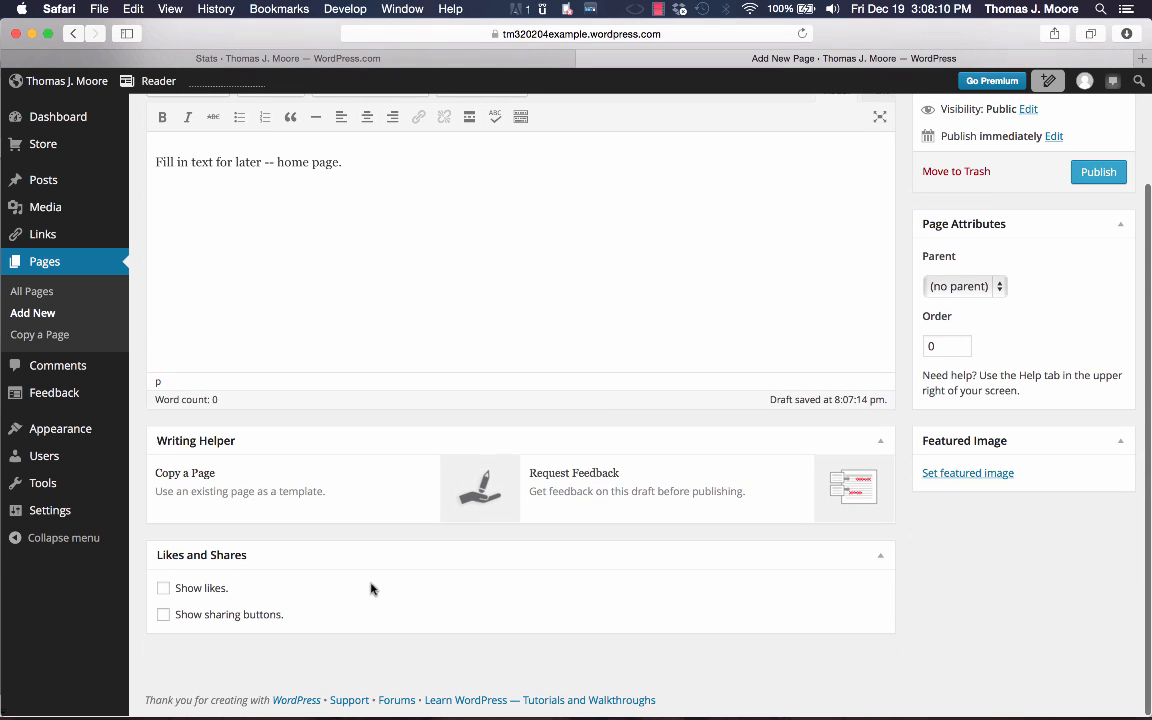
scroll(679, 595, up, 3)
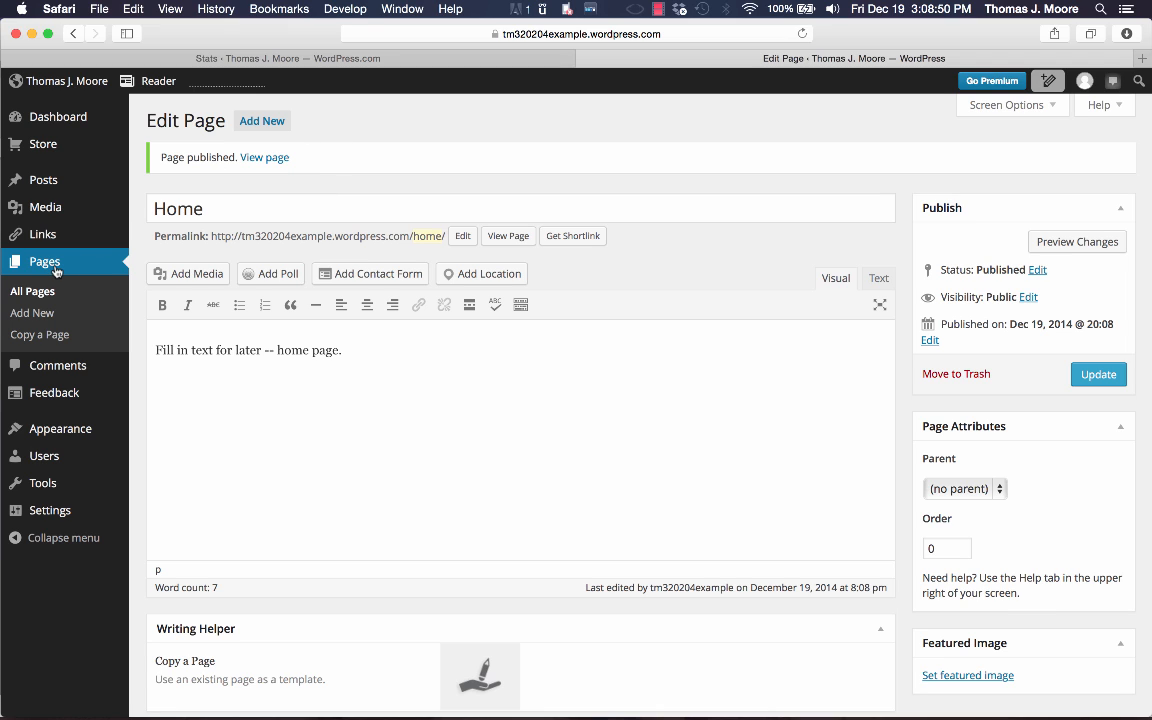
- Create another new page titled "Resume" with the body text "Fill in resume information."
click(263, 125)
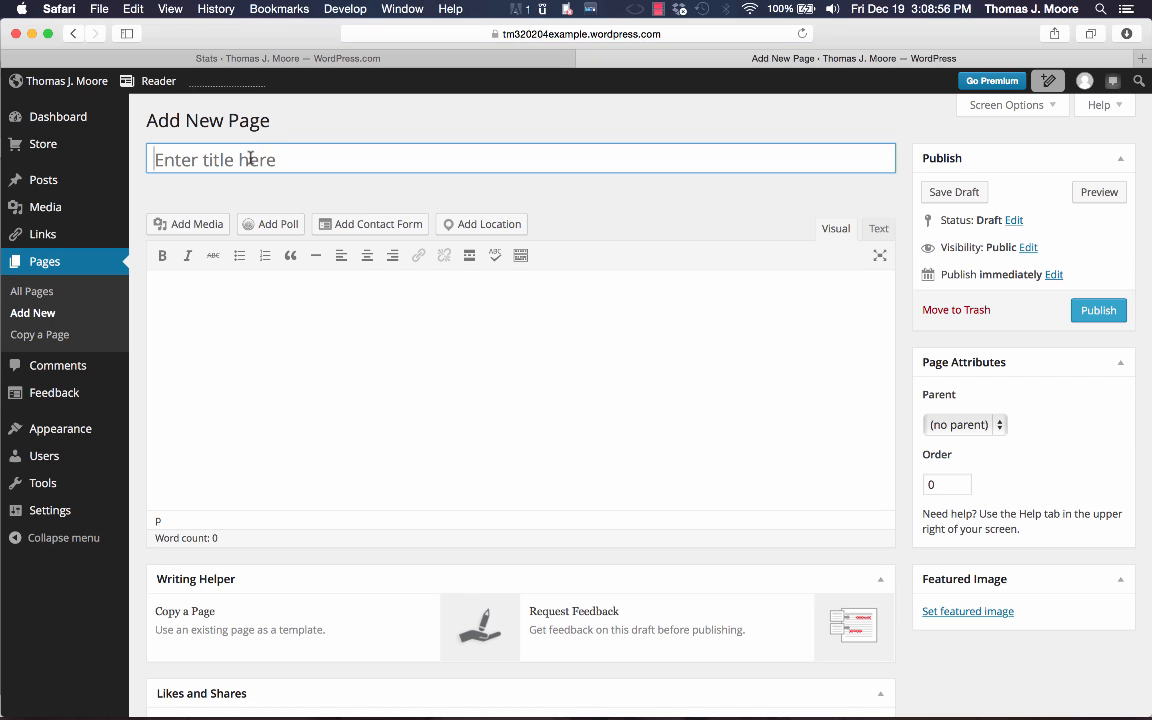
click(250, 158)
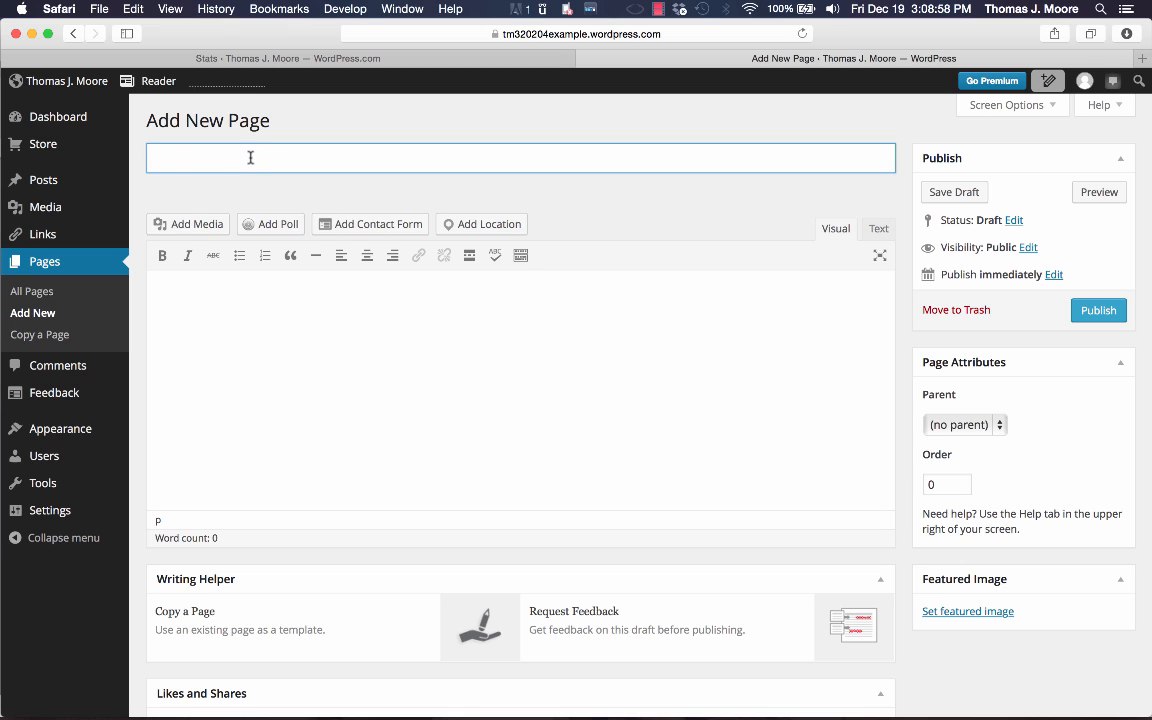
text(Resume)
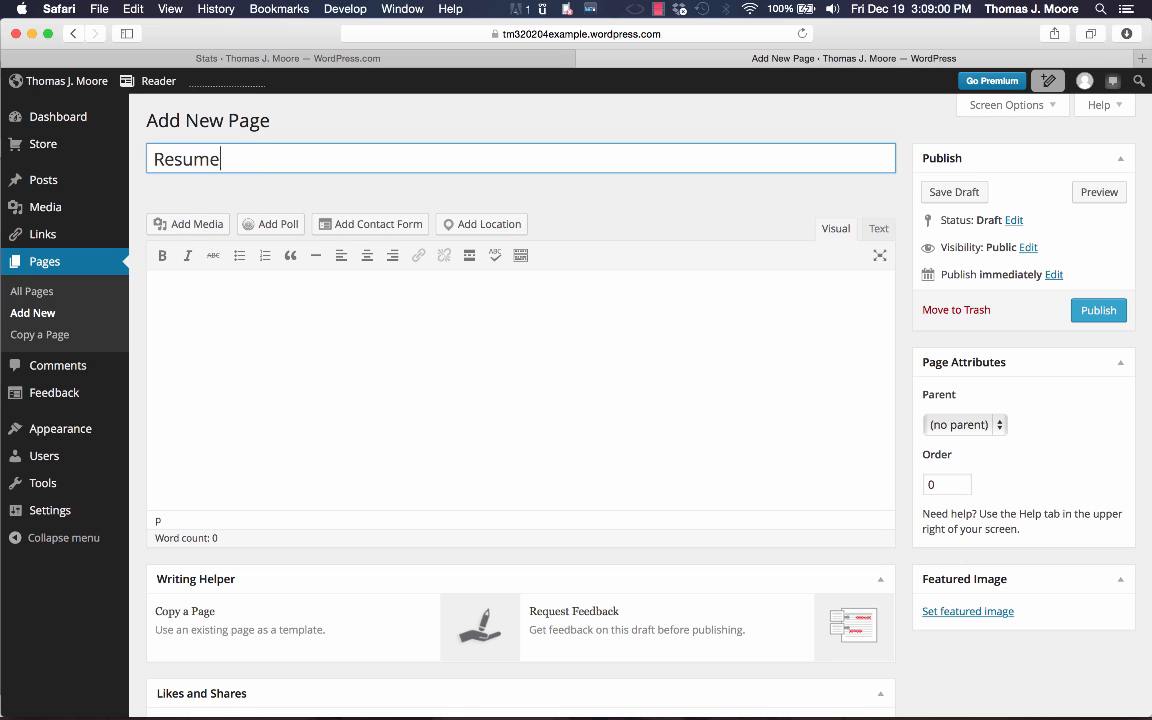
click(243, 333)
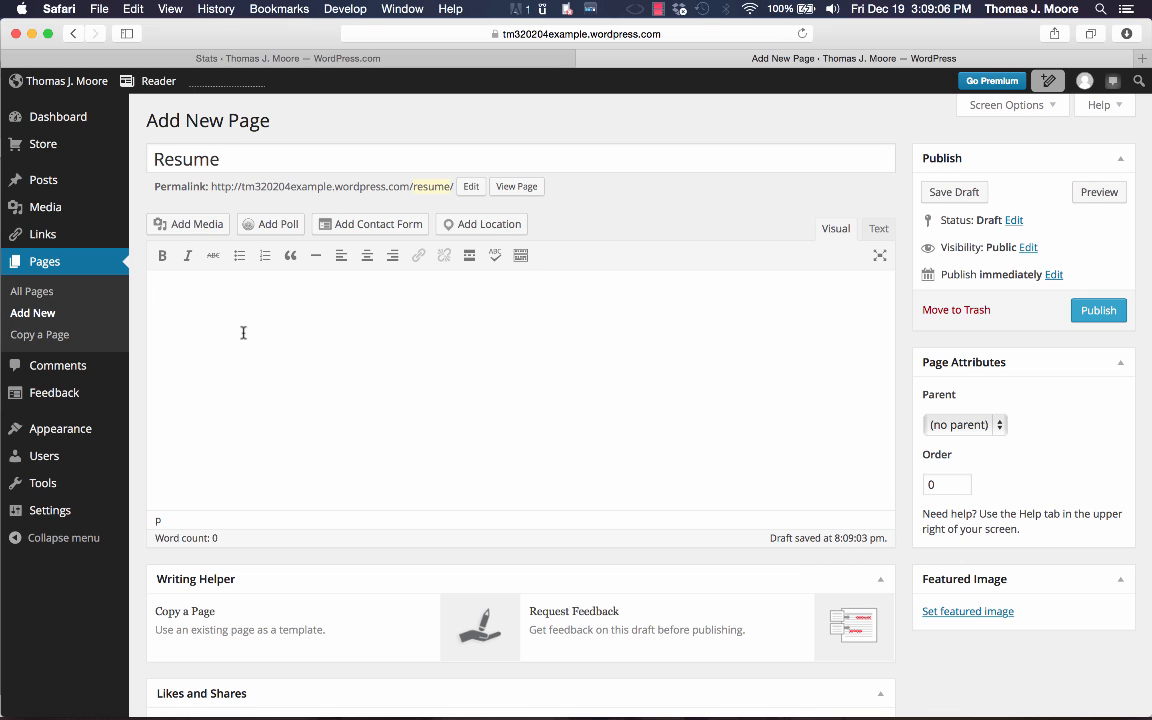
text(Fill in resume information.)
- Make "Fill in resu" bold and "information." italic in the Resume page's body text
drag(216, 300, 146, 301)
click(162, 256)
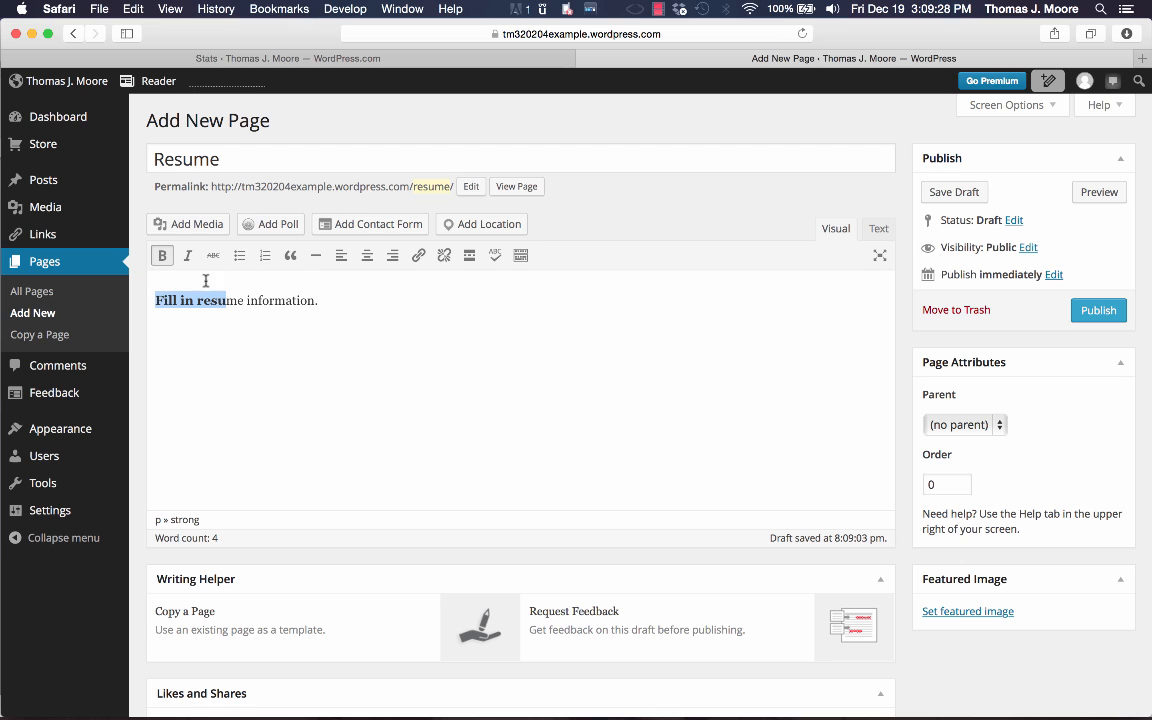
drag(247, 302, 317, 310)
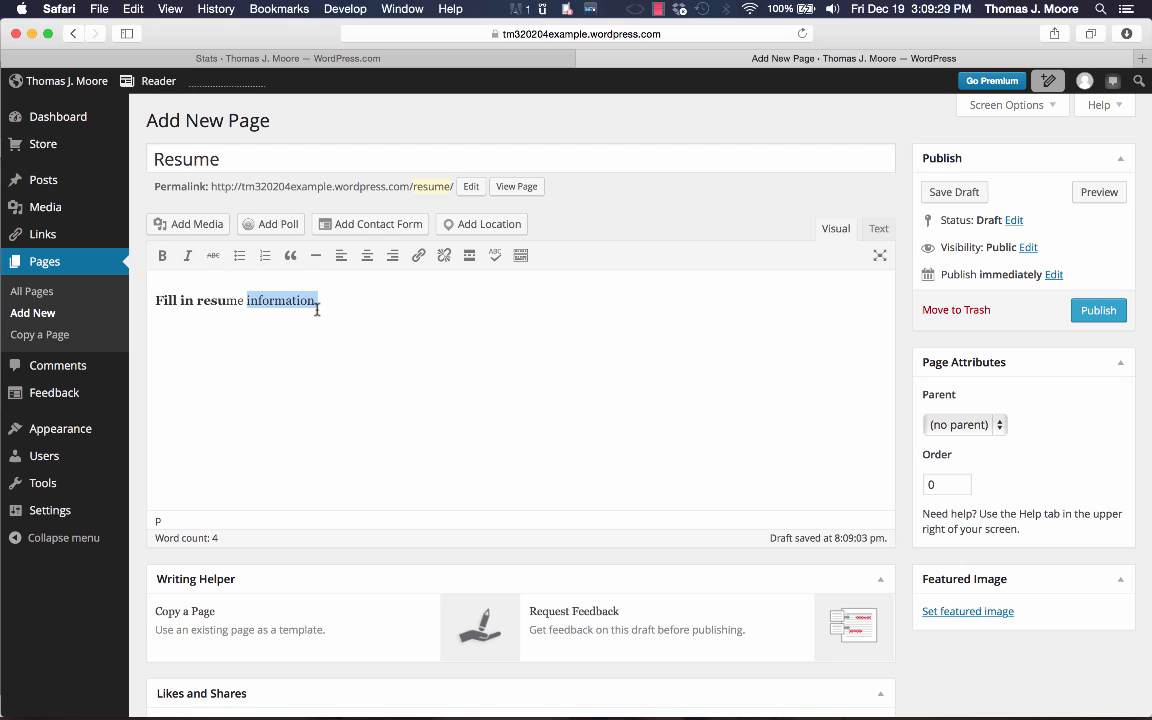
click(187, 256)
- Strike through the middle of the body line, from the end of "Fill" to partway through "information"
drag(180, 300, 287, 300)
click(214, 256)
click(275, 362)
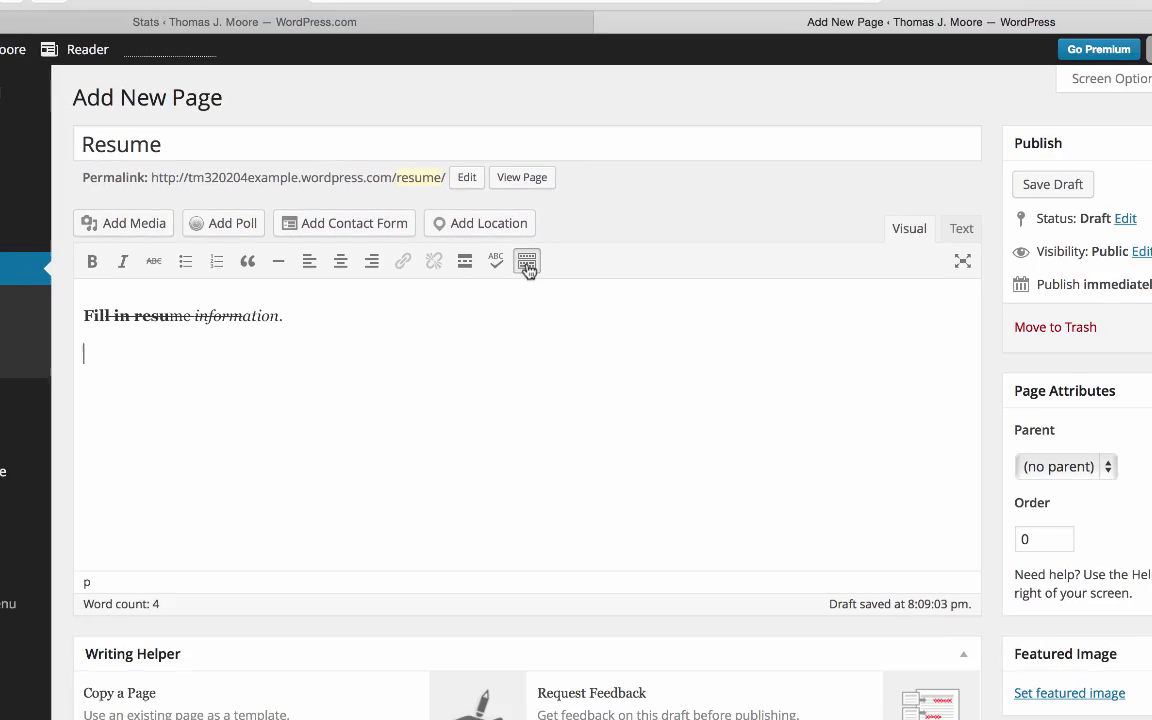
- Show the additional formatting tools and colour the body line orange, leaving out its first letter
click(562, 298)
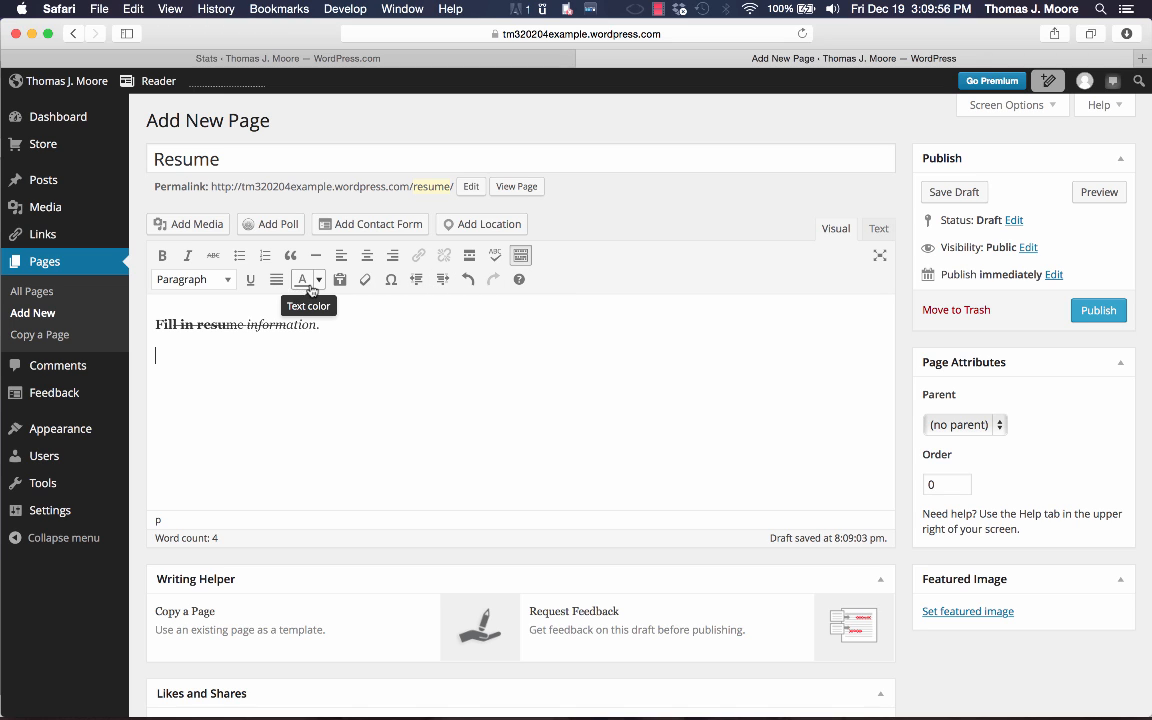
drag(320, 324, 163, 322)
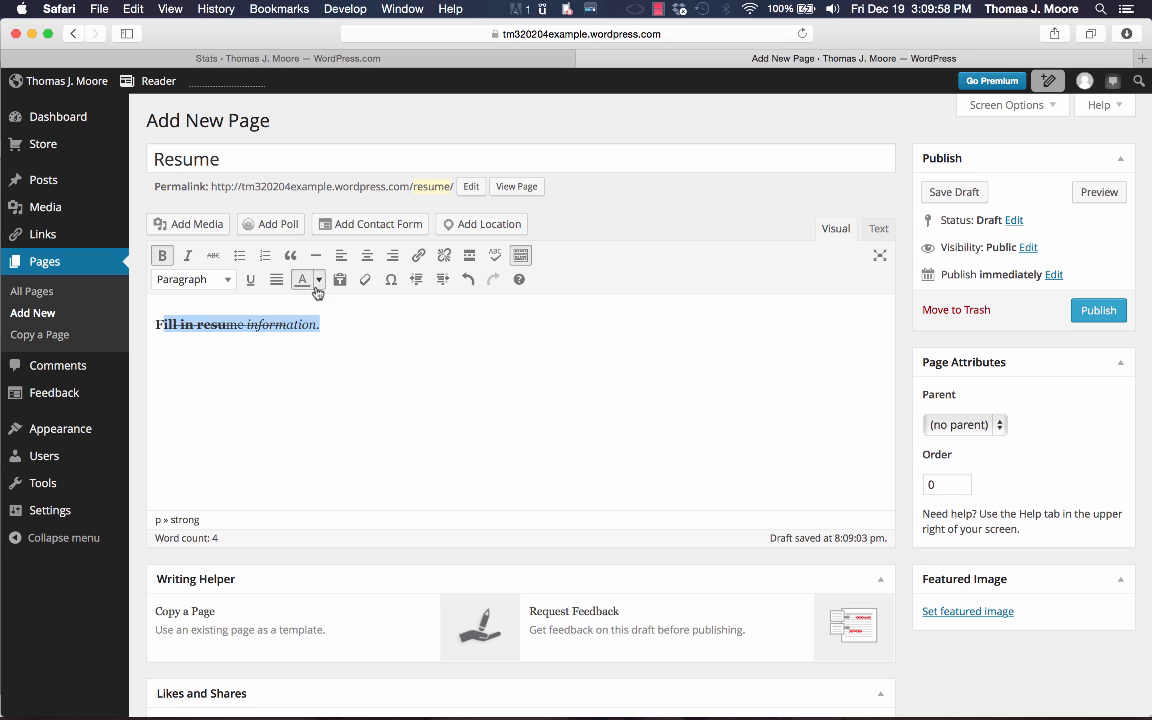
click(319, 279)
click(320, 320)
click(242, 347)
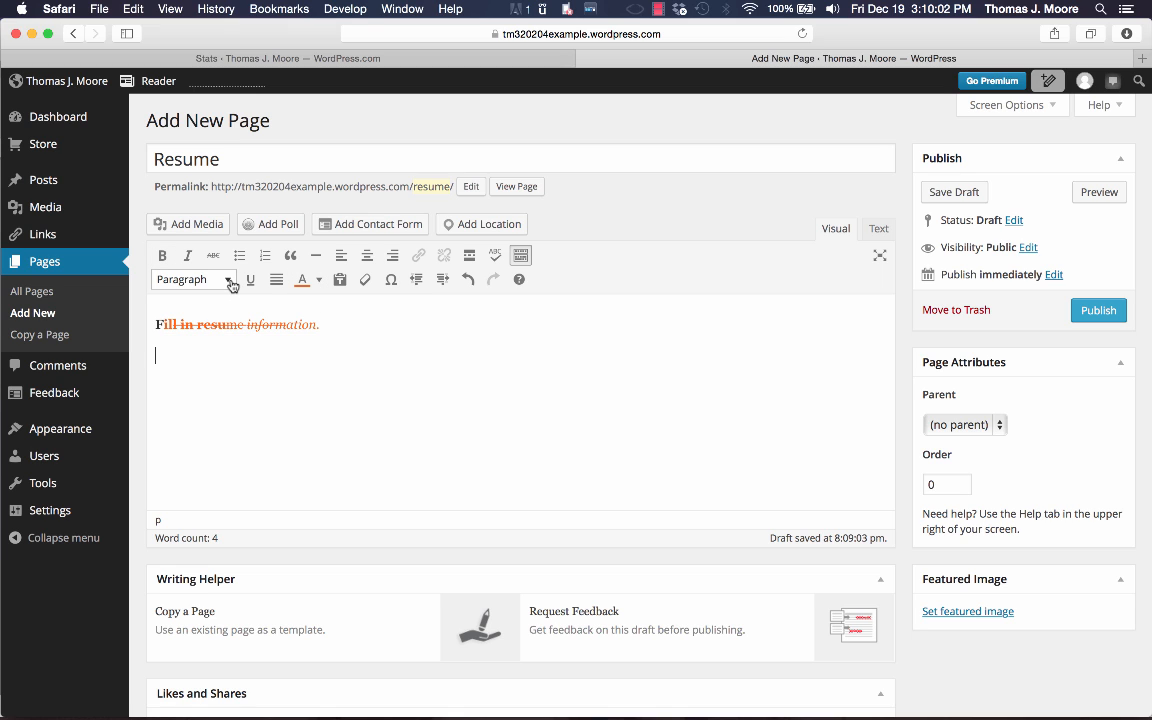
click(229, 281)
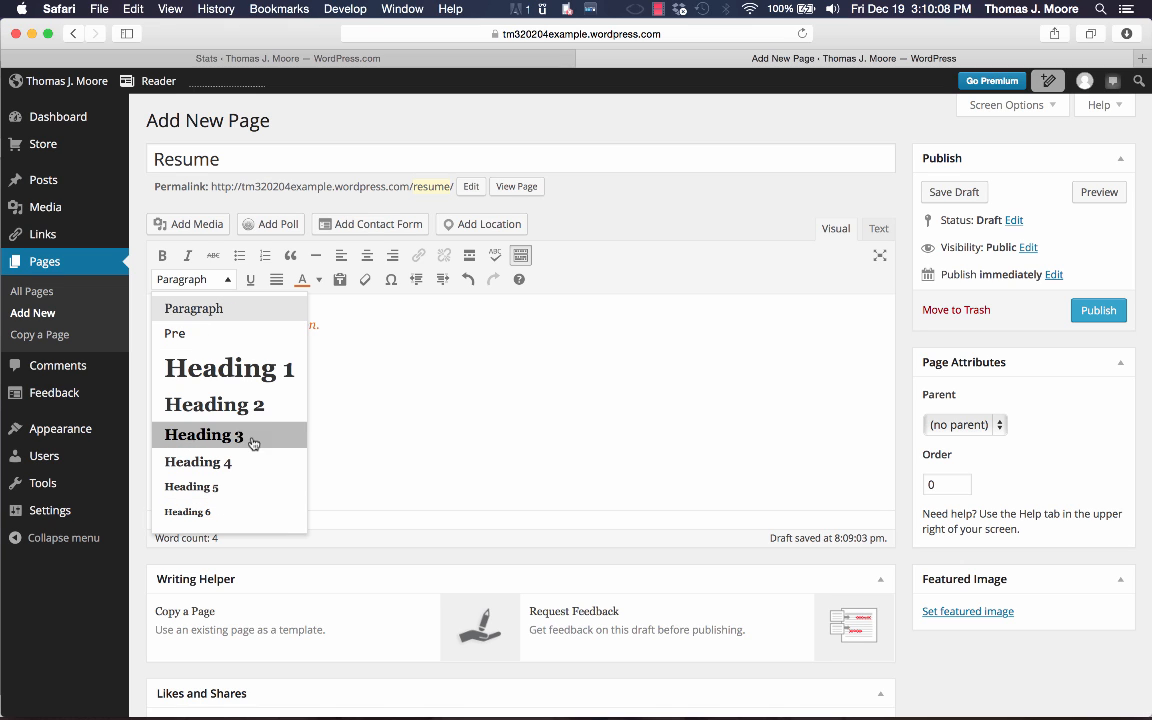
click(309, 378)
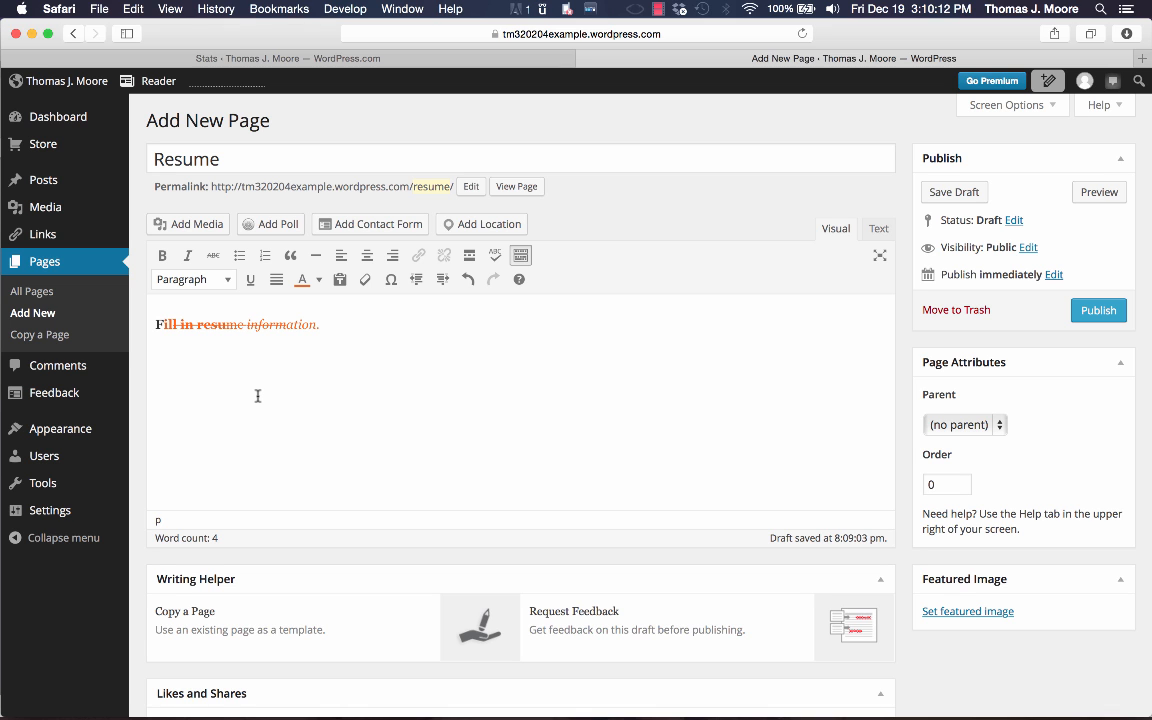
- Turn off likes and sharing buttons for the Resume page and publish it
scroll(403, 483, down, 3)
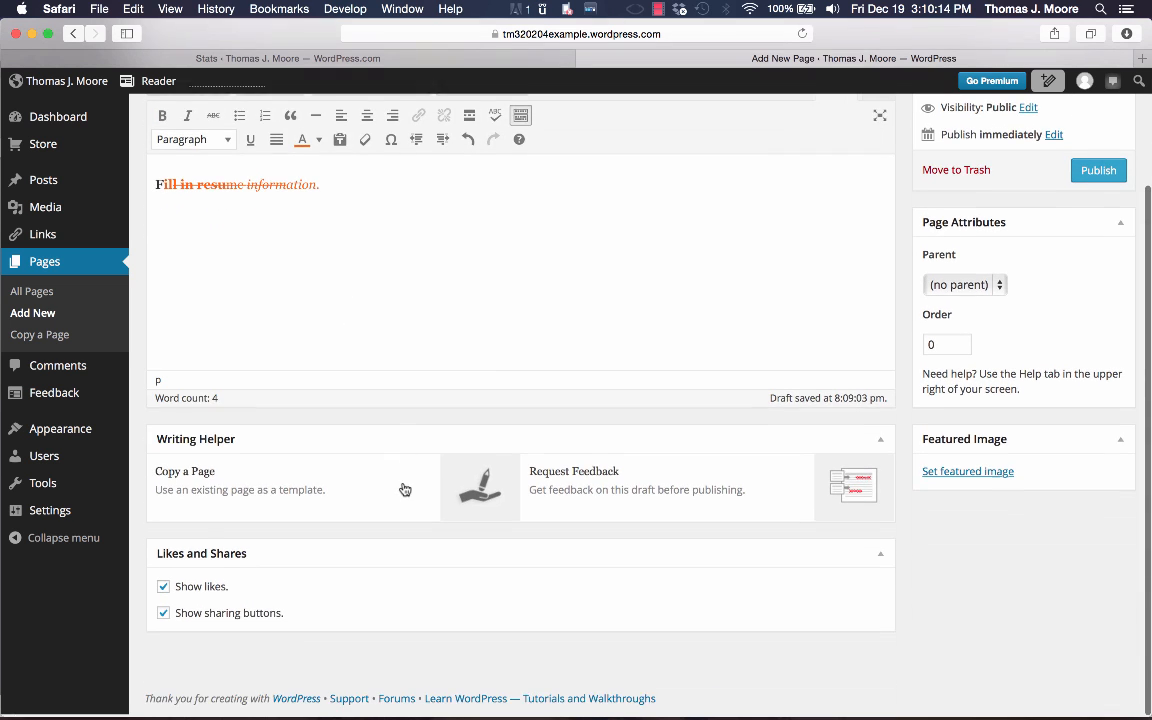
click(164, 594)
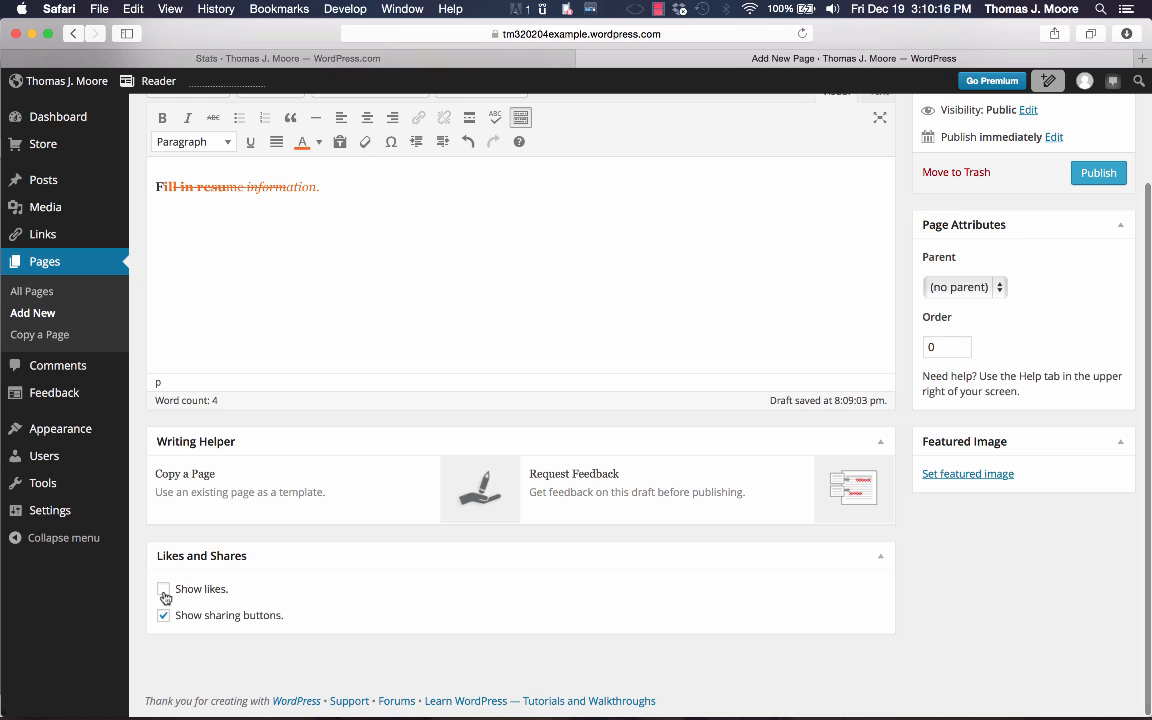
click(164, 616)
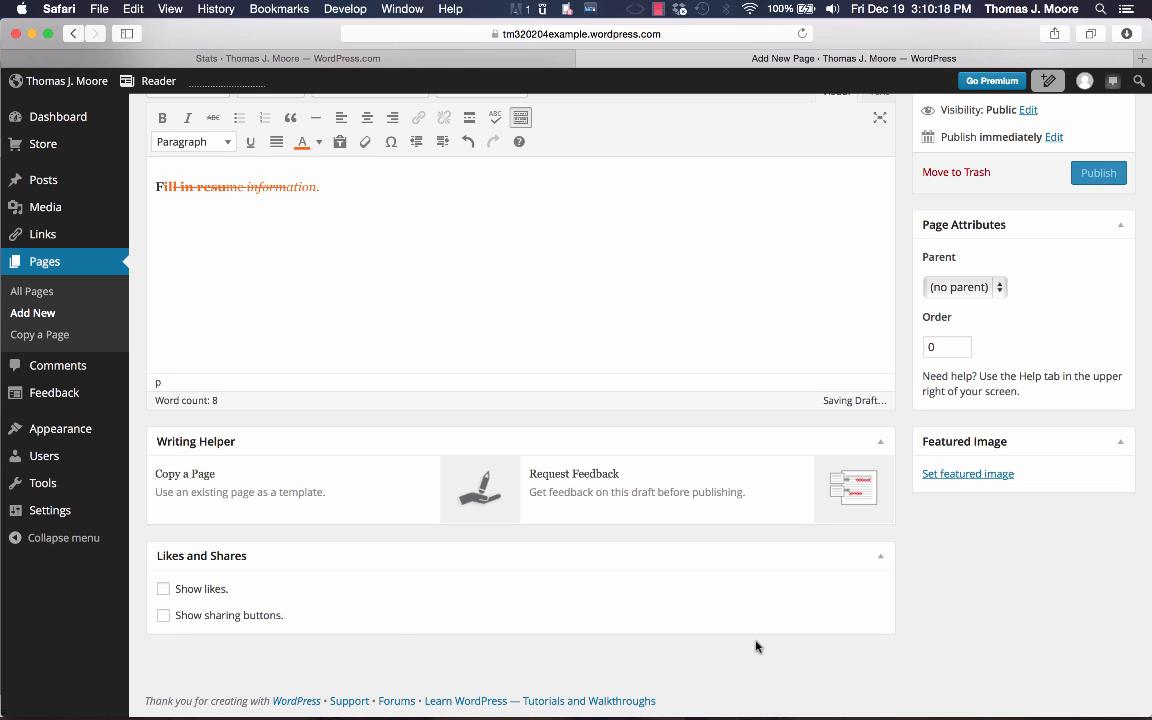
scroll(995, 620, up, 3)
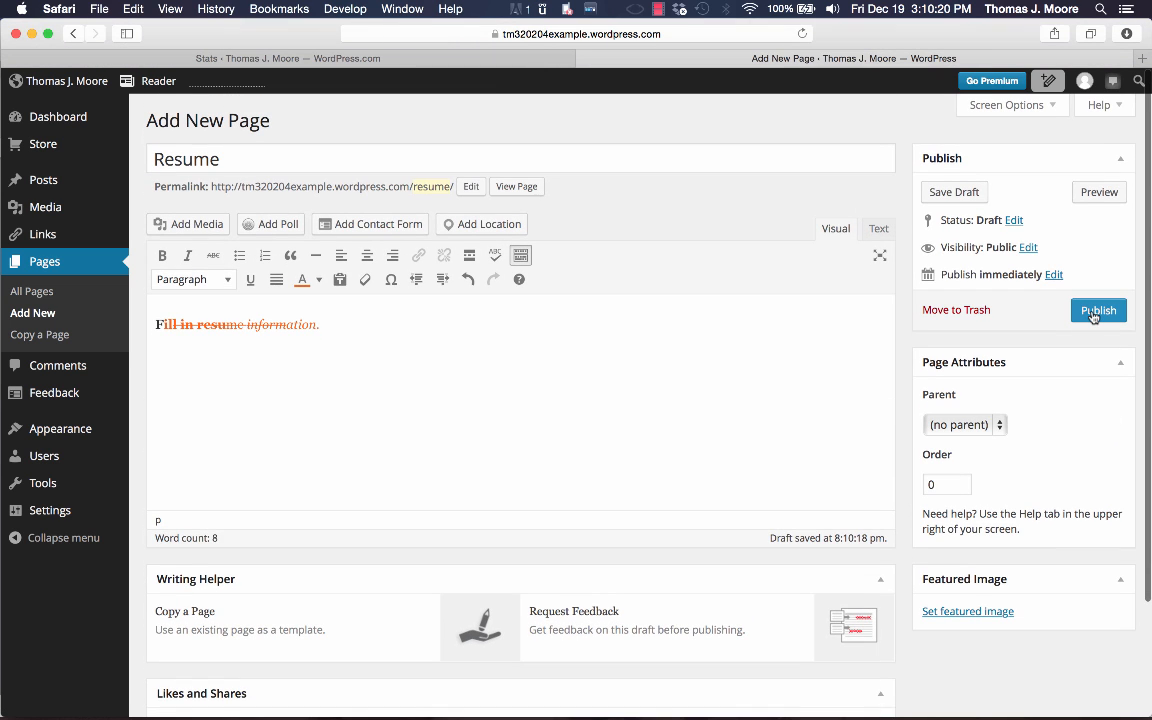
click(1094, 314)
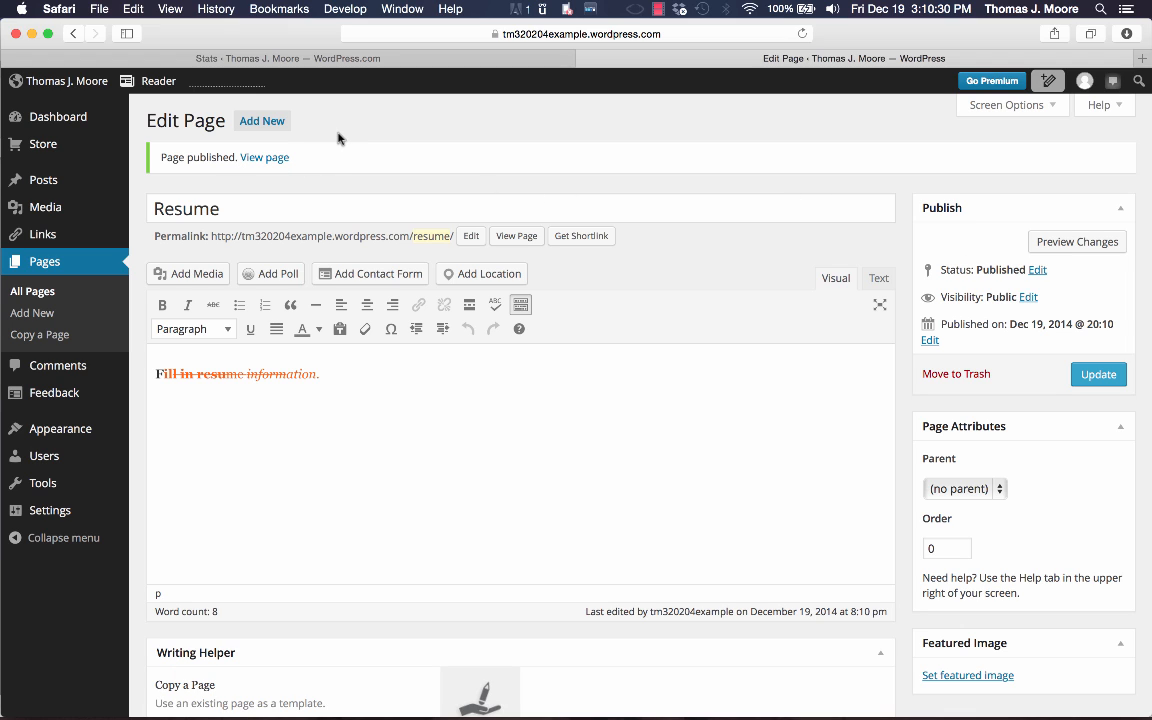
- Create another new page titled "Portfolio" with the body text "Put in portfolio information."
click(286, 131)
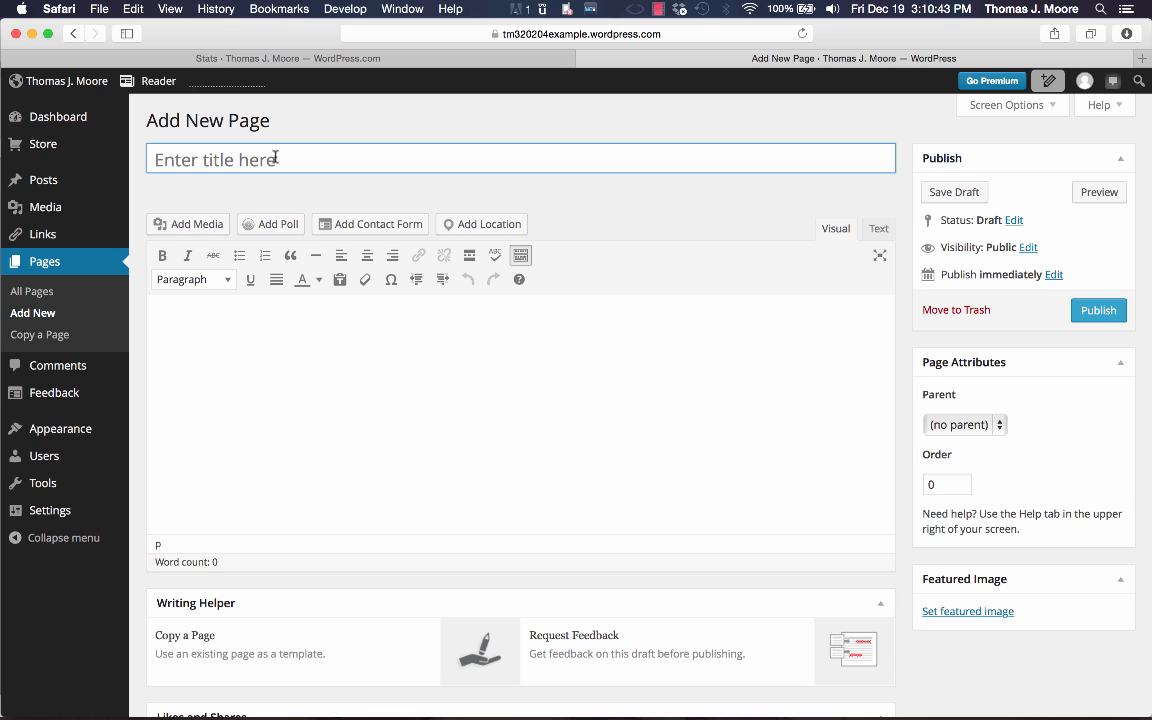
click(275, 158)
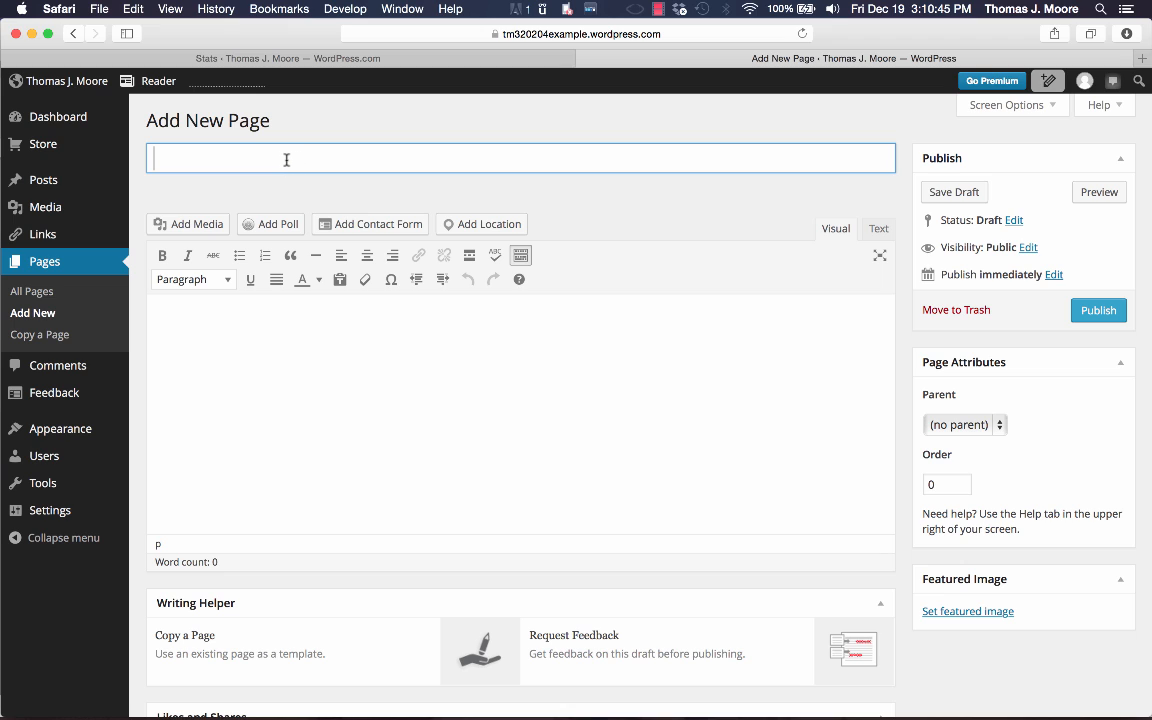
text(Portfolio)
click(157, 323)
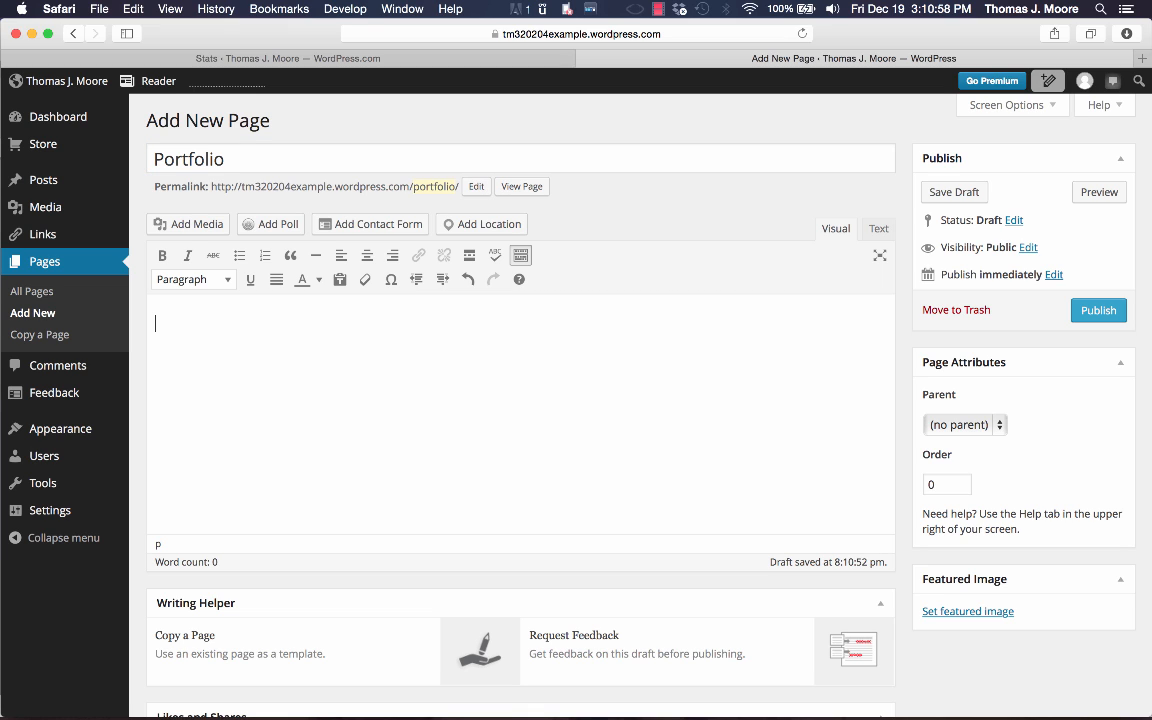
text(Put in portfolio information)
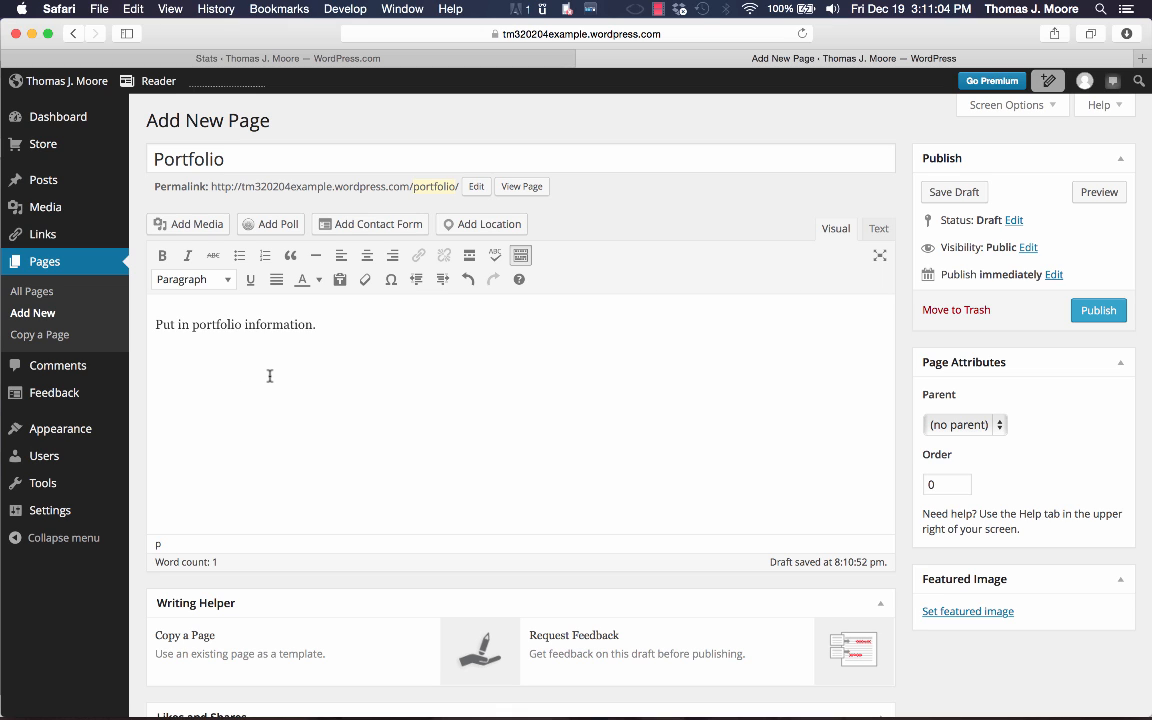
text(.)
key(Return)
- Disable likes and sharing buttons on the Portfolio page, and publish the page
scroll(604, 264, down, 3)
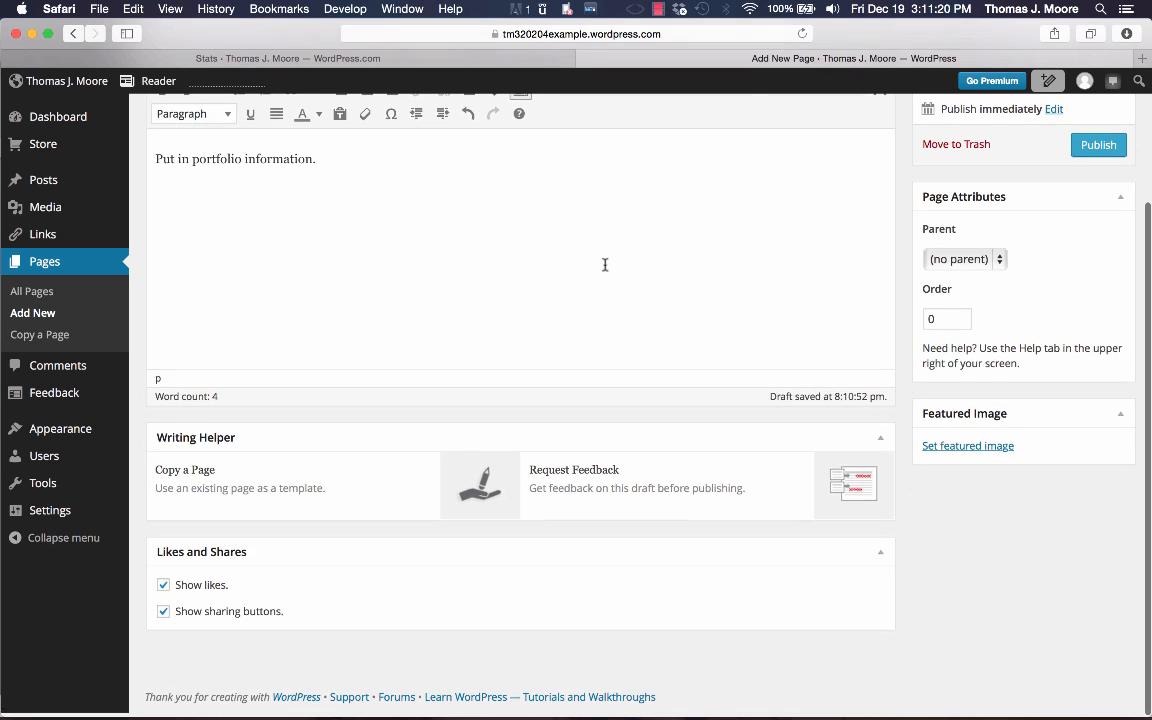
click(164, 592)
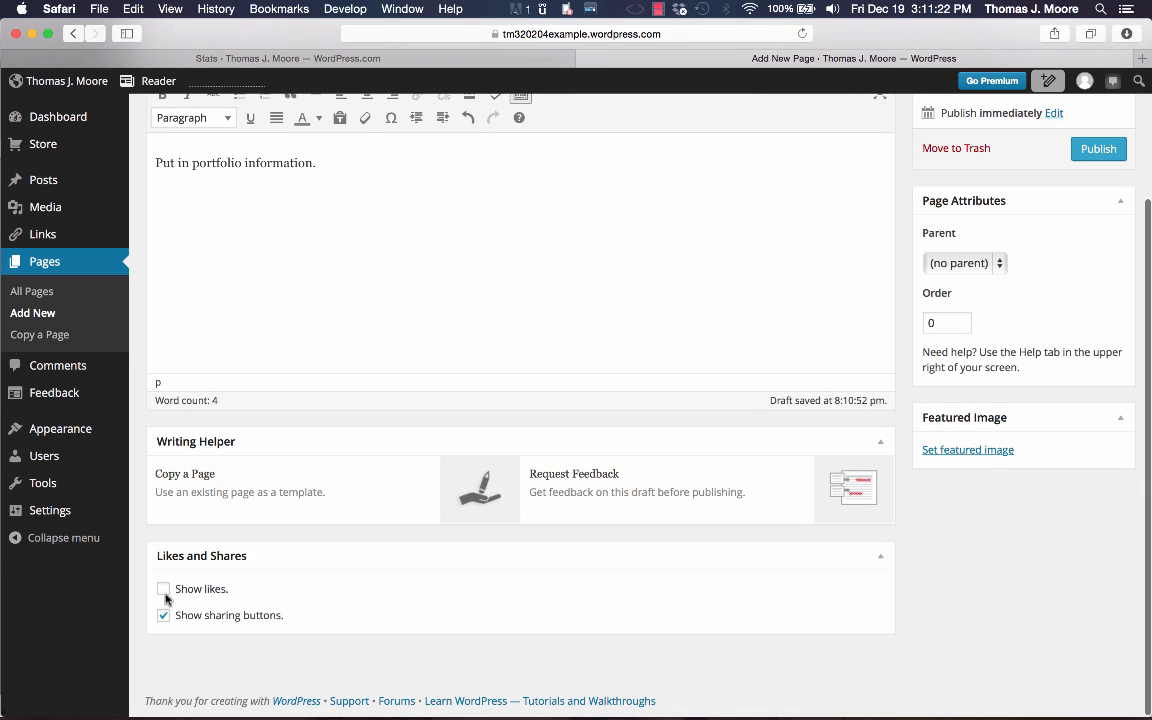
click(163, 616)
scroll(1062, 560, up, 5)
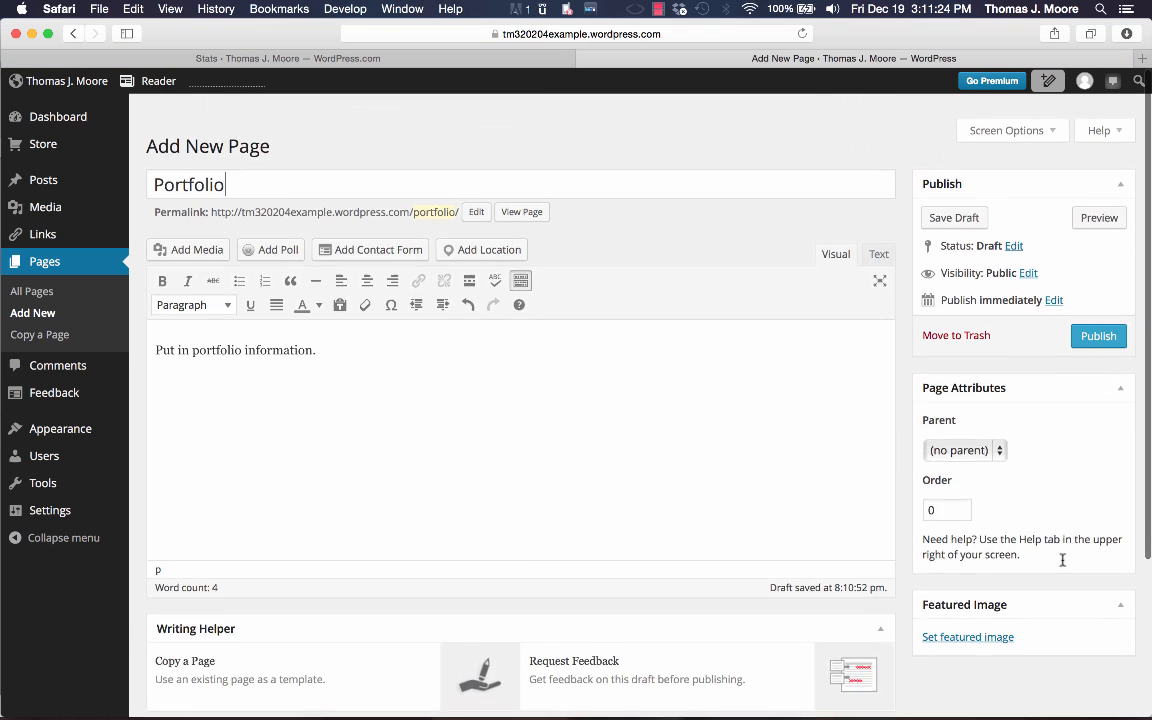
click(1096, 310)
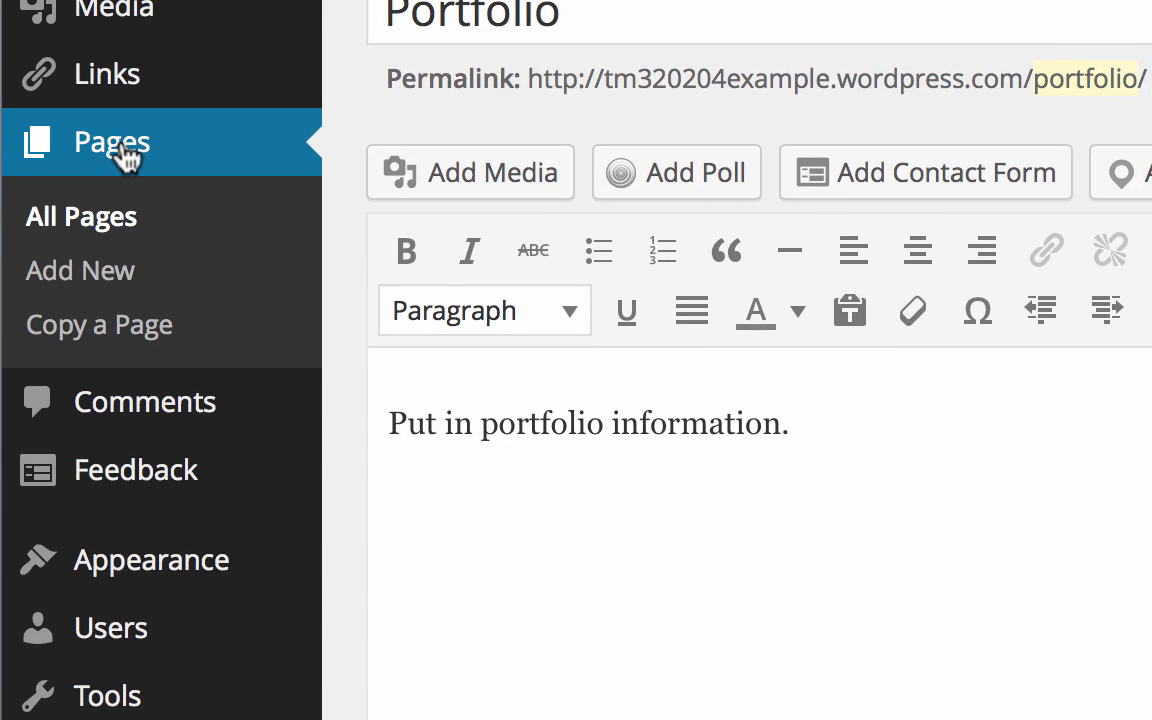
- Go to the list of all pages and add a new page titled "Contact" with the body text "Input contact information."
click(121, 143)
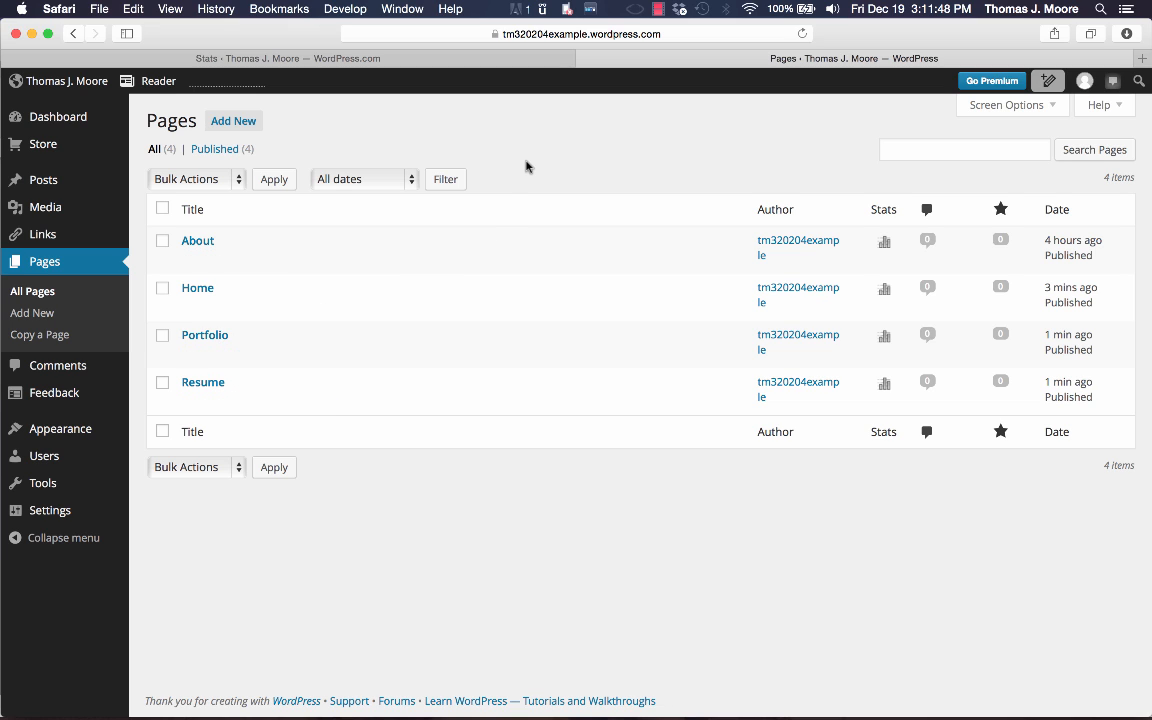
click(230, 121)
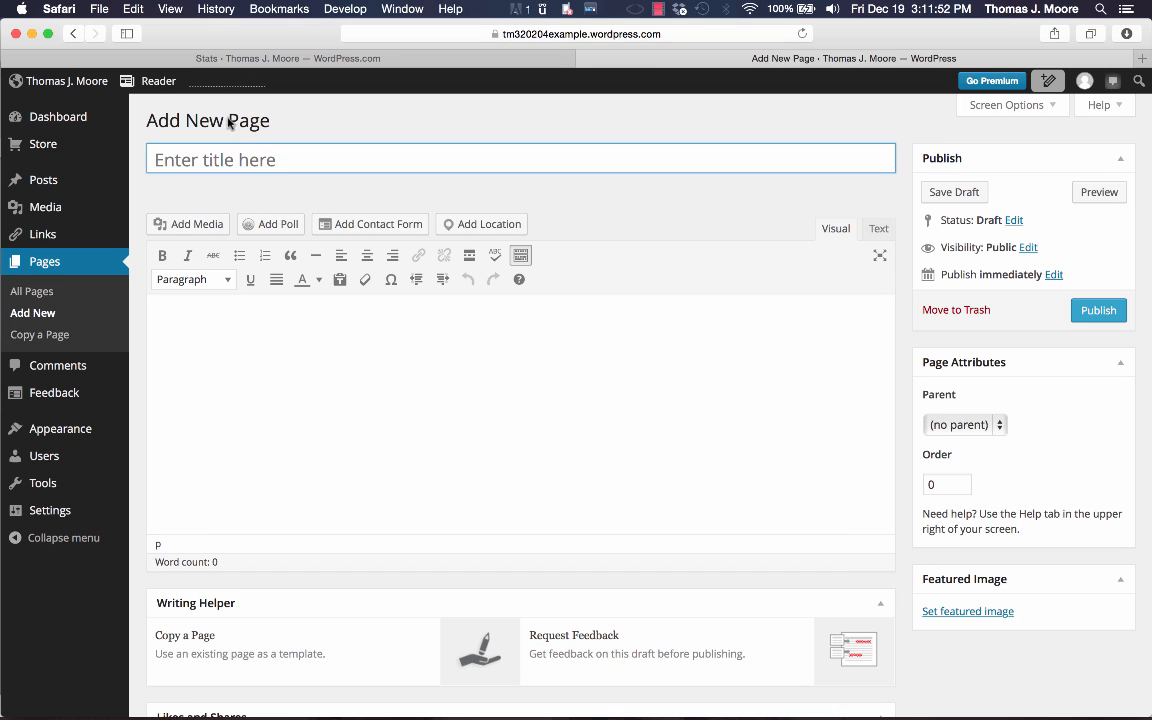
click(225, 155)
text(Contact)
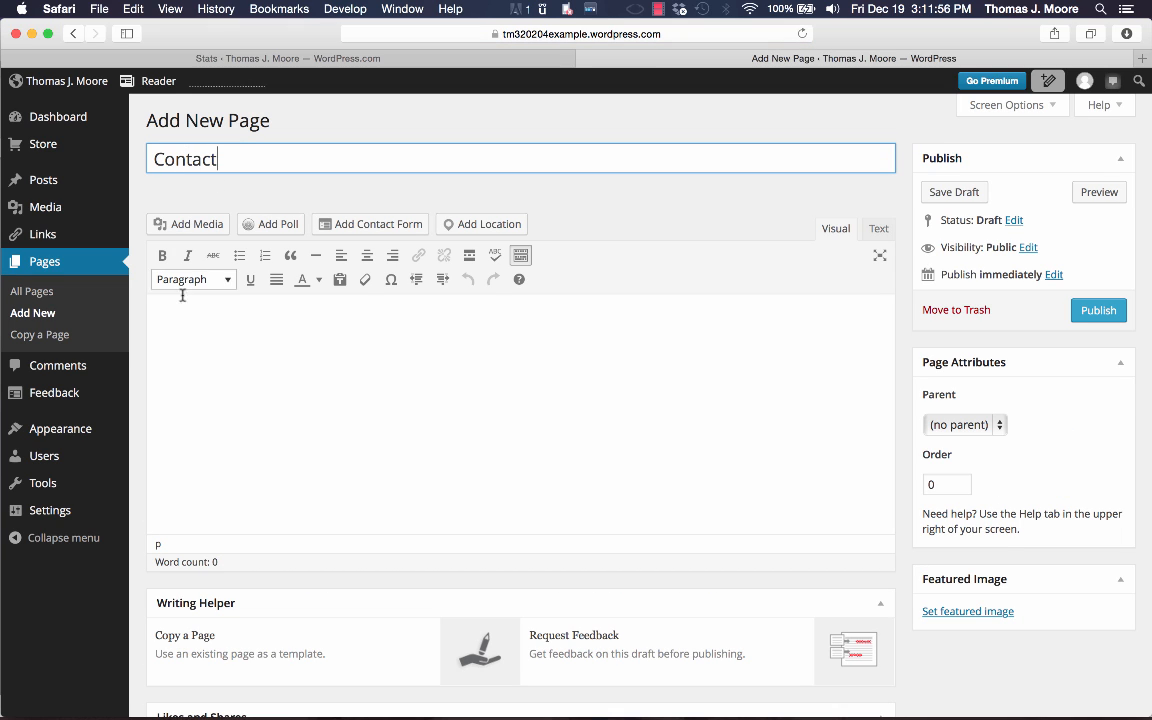
click(185, 344)
text(In)
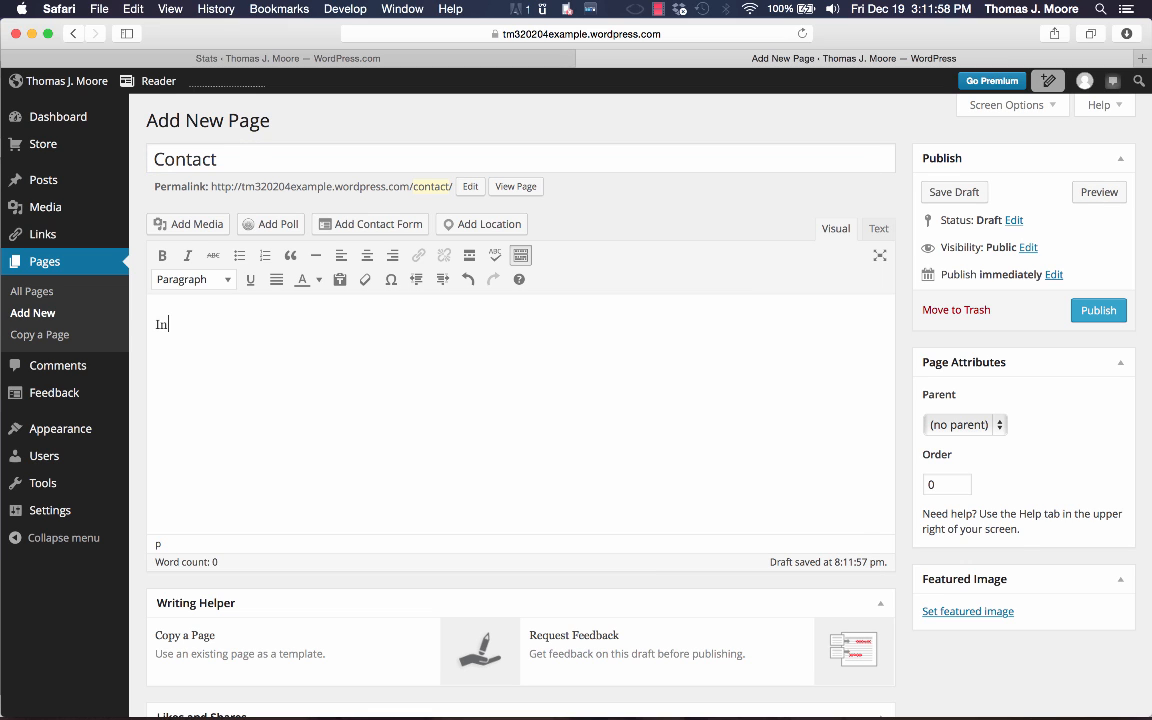
text(put contact information)
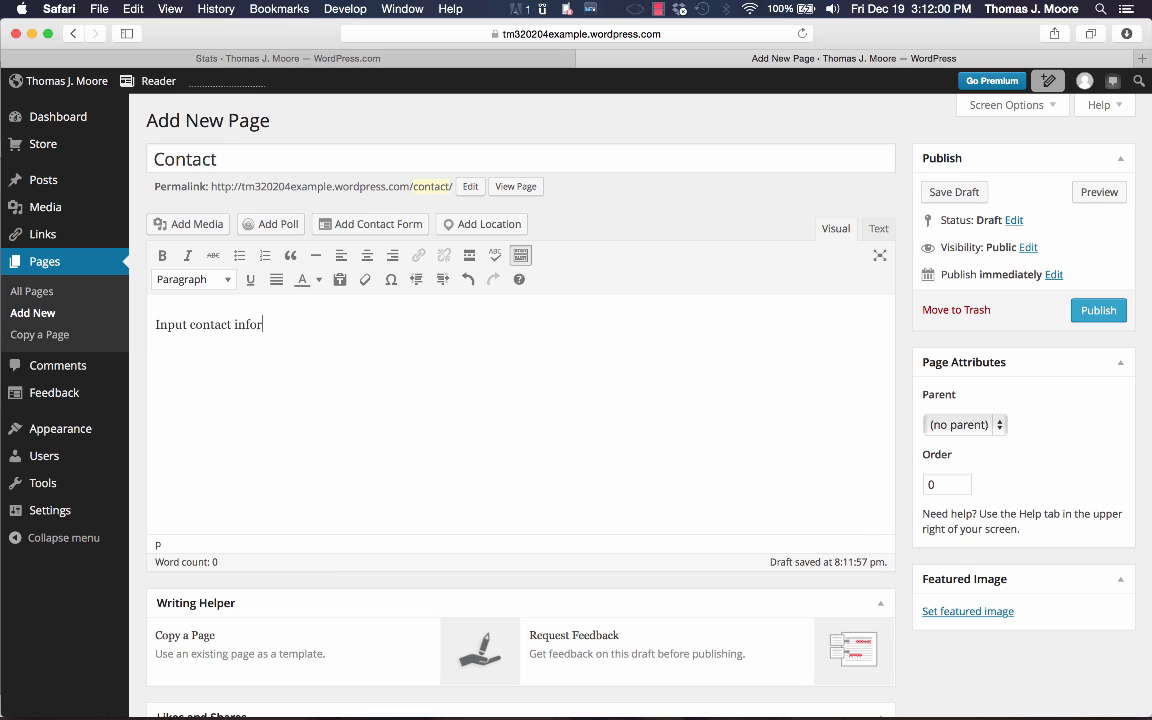
text(.)
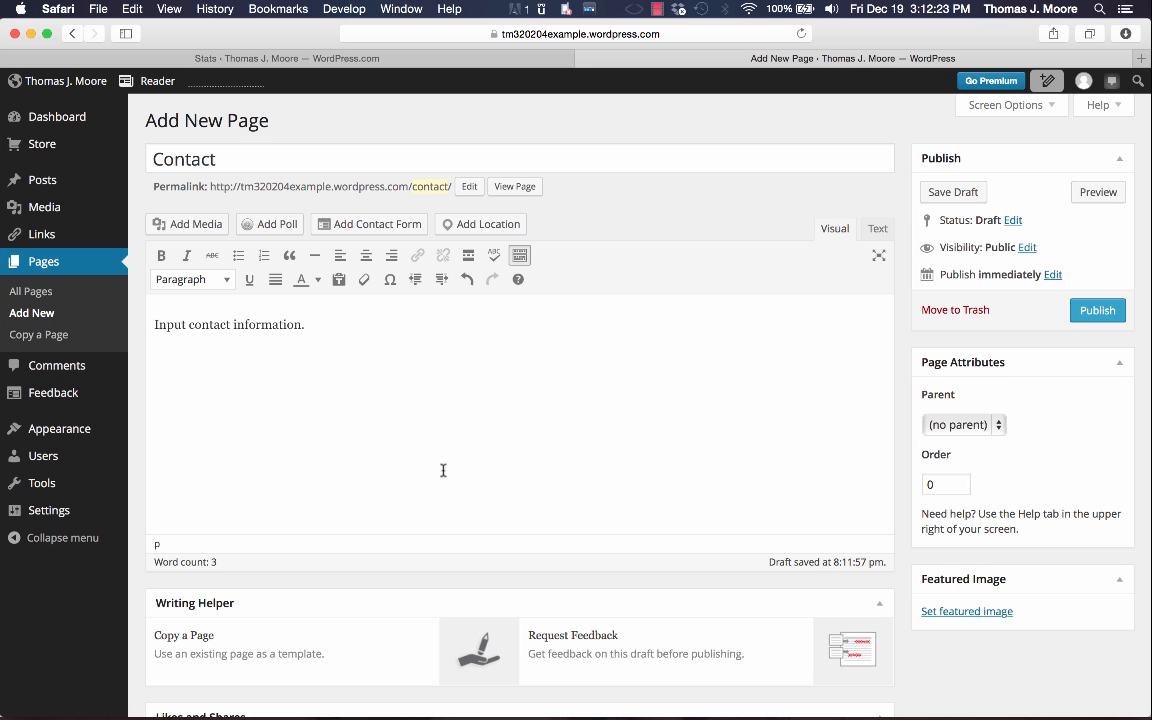
- Hide likes and sharing buttons on the Contact page and publish it
scroll(442, 472, down, 4)
click(163, 592)
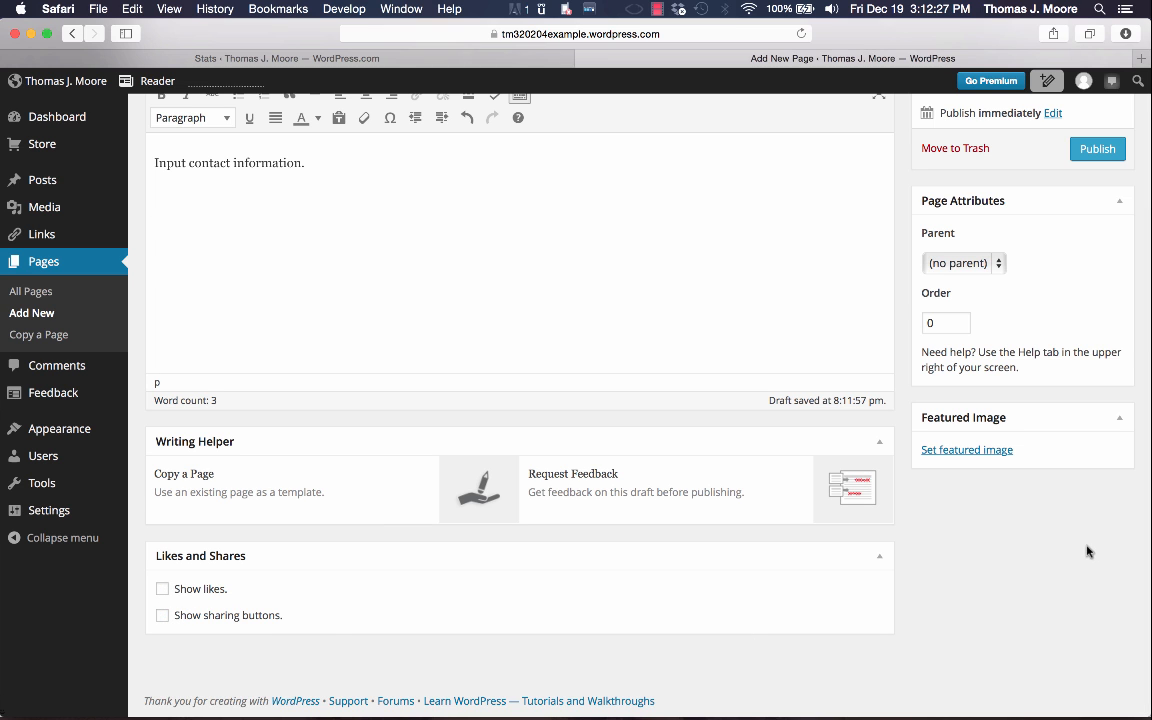
scroll(1088, 481, up, 4)
click(1108, 311)
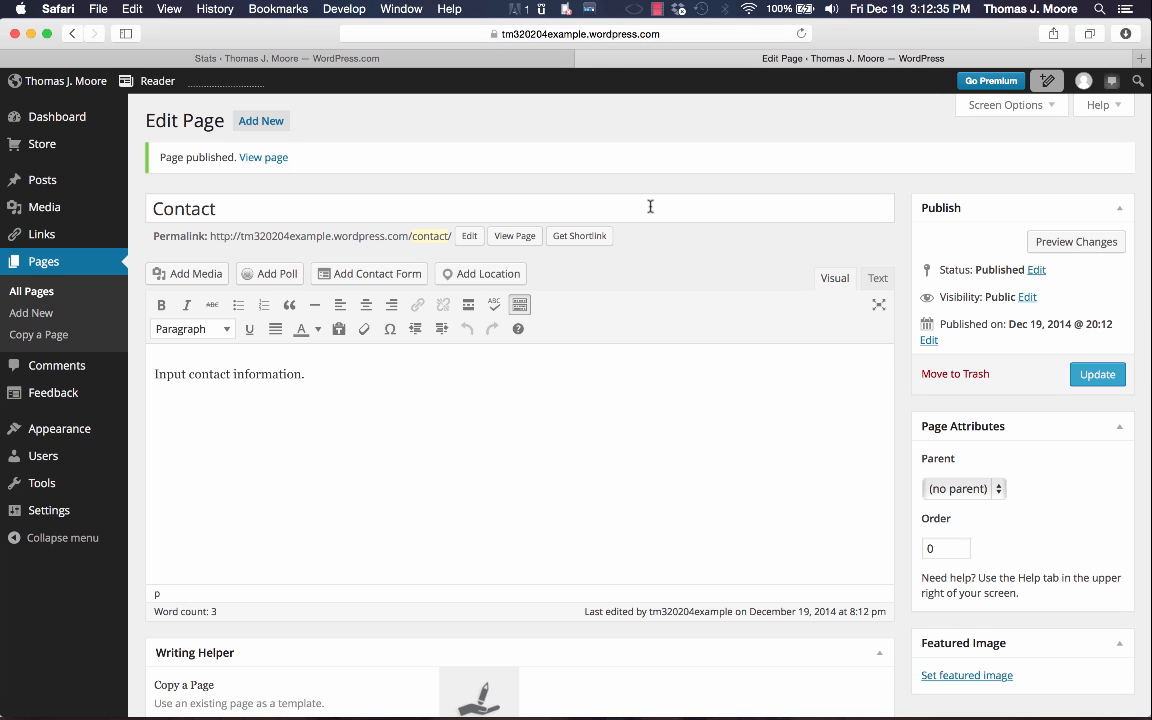
- Bulk-edit all the site's pages from the page list, setting Comments to "Do not allow", and update them
click(58, 263)
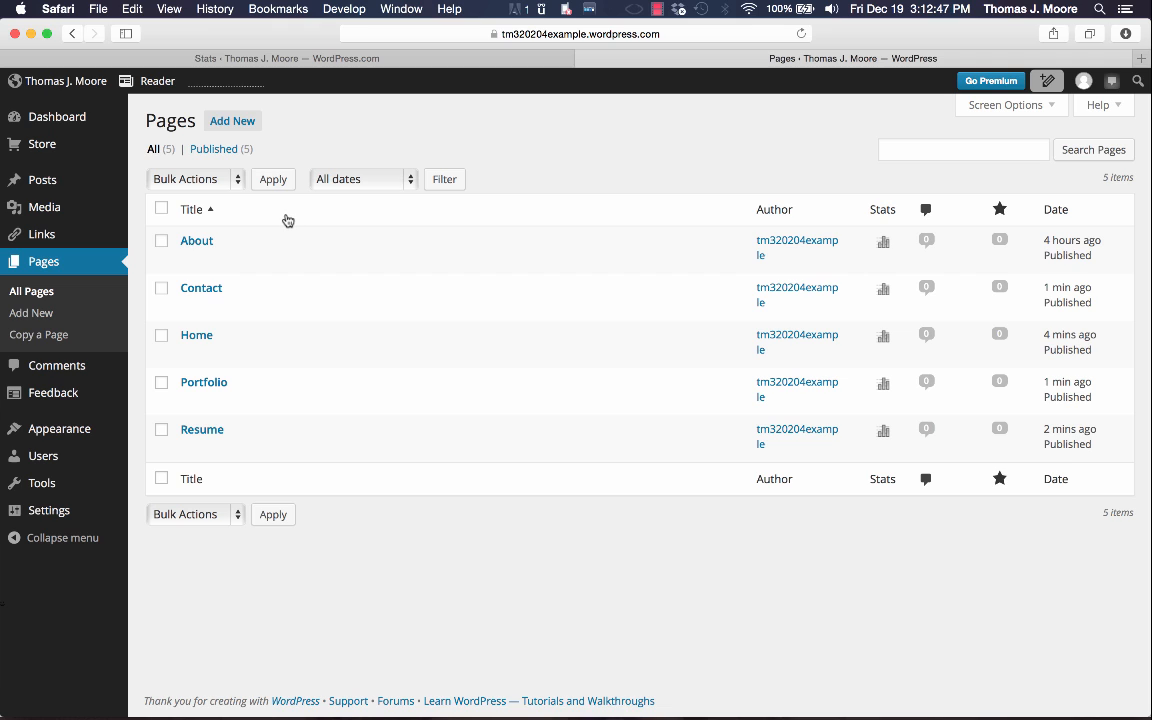
click(162, 211)
mouse_move(211, 235)
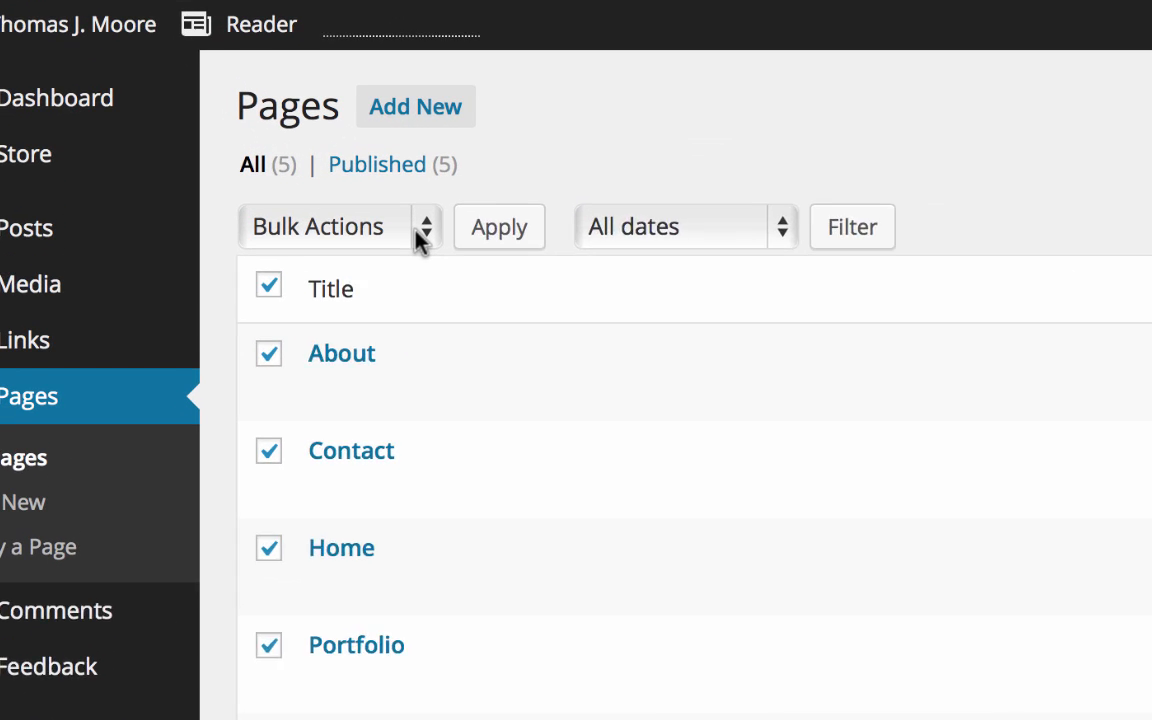
click(460, 248)
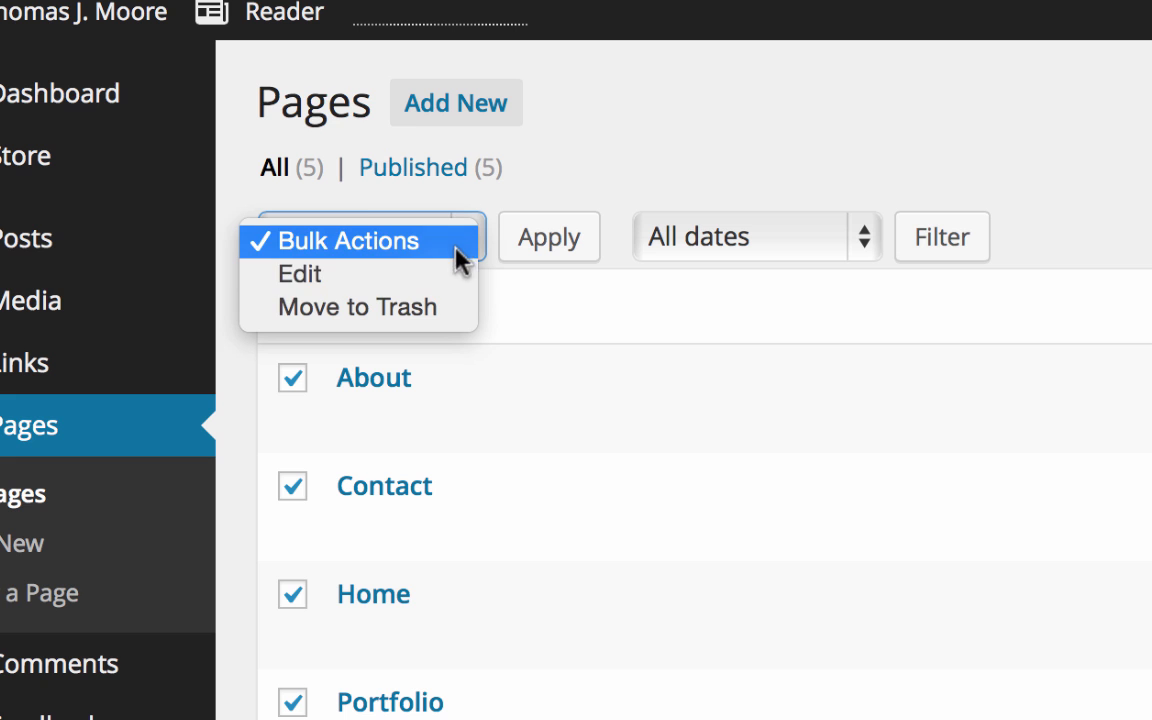
click(460, 274)
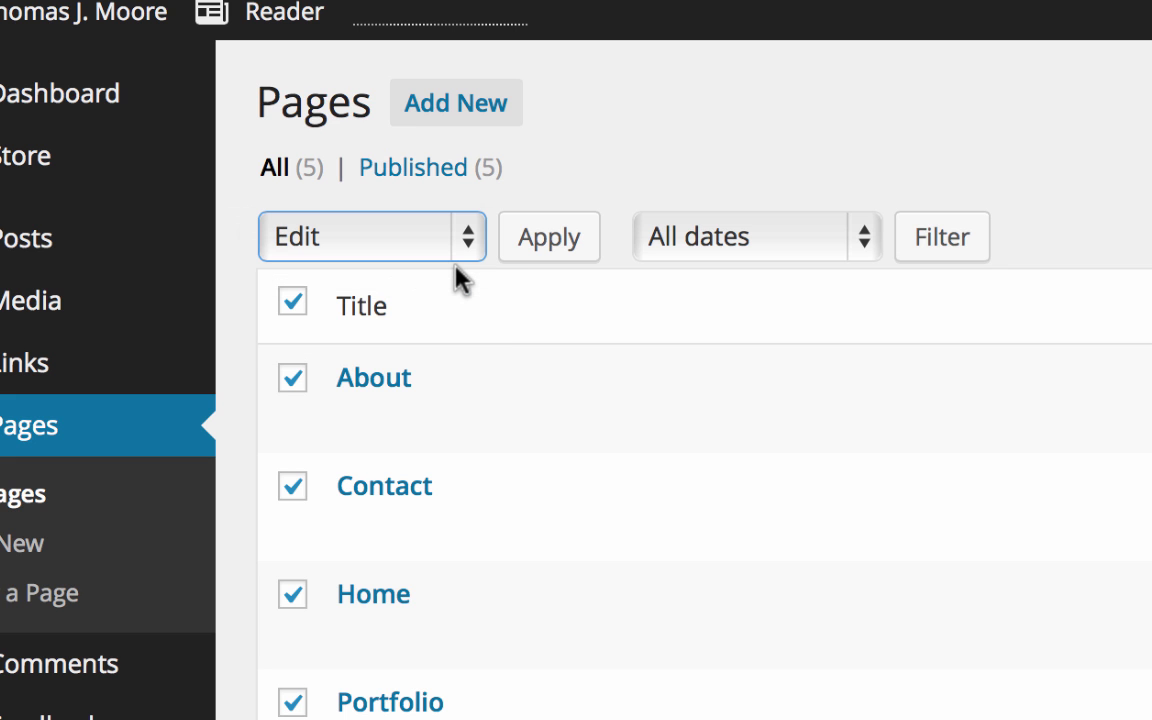
click(540, 250)
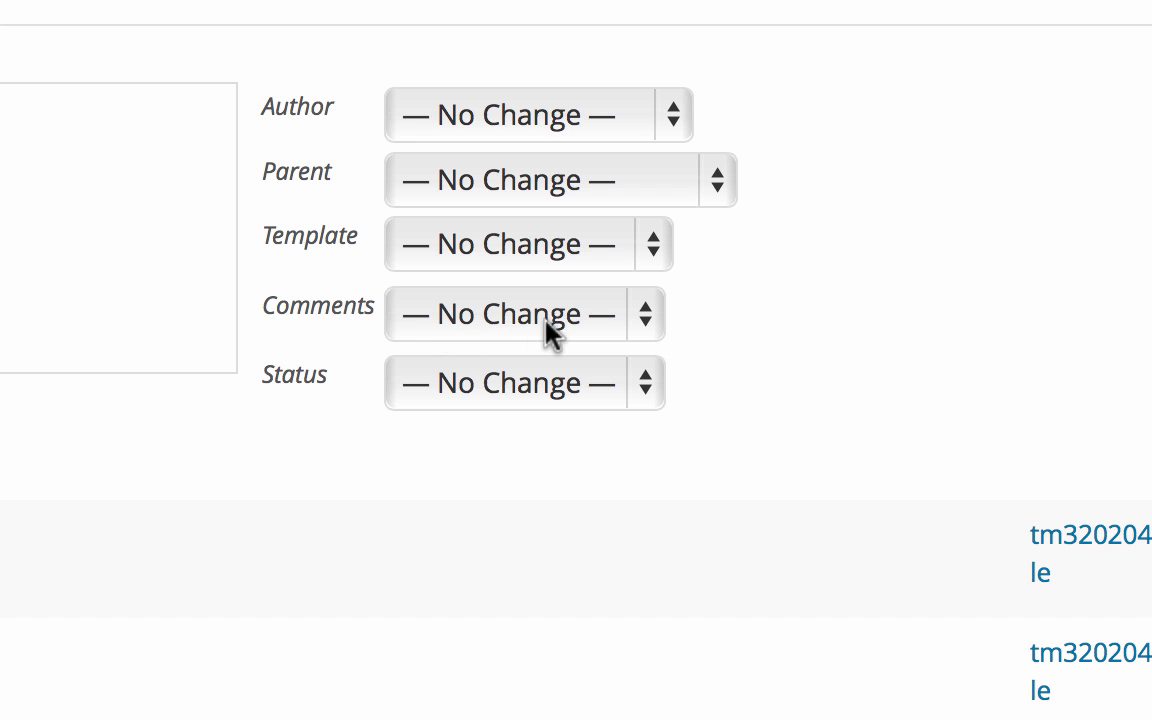
click(651, 328)
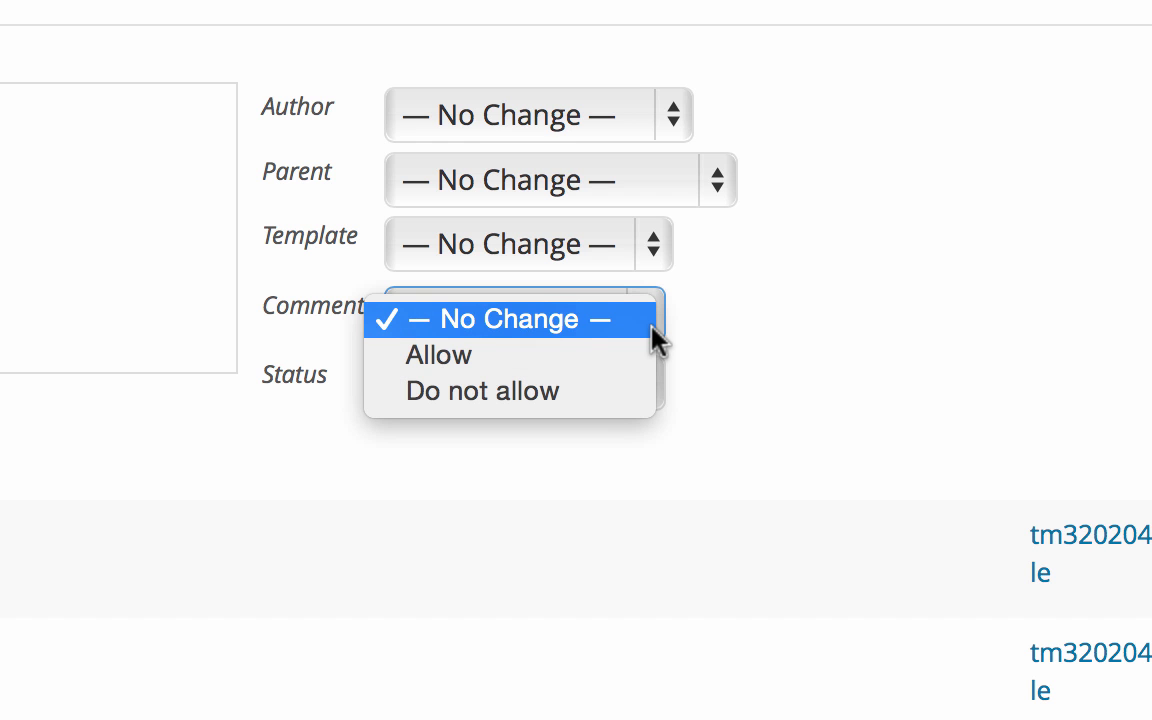
click(597, 390)
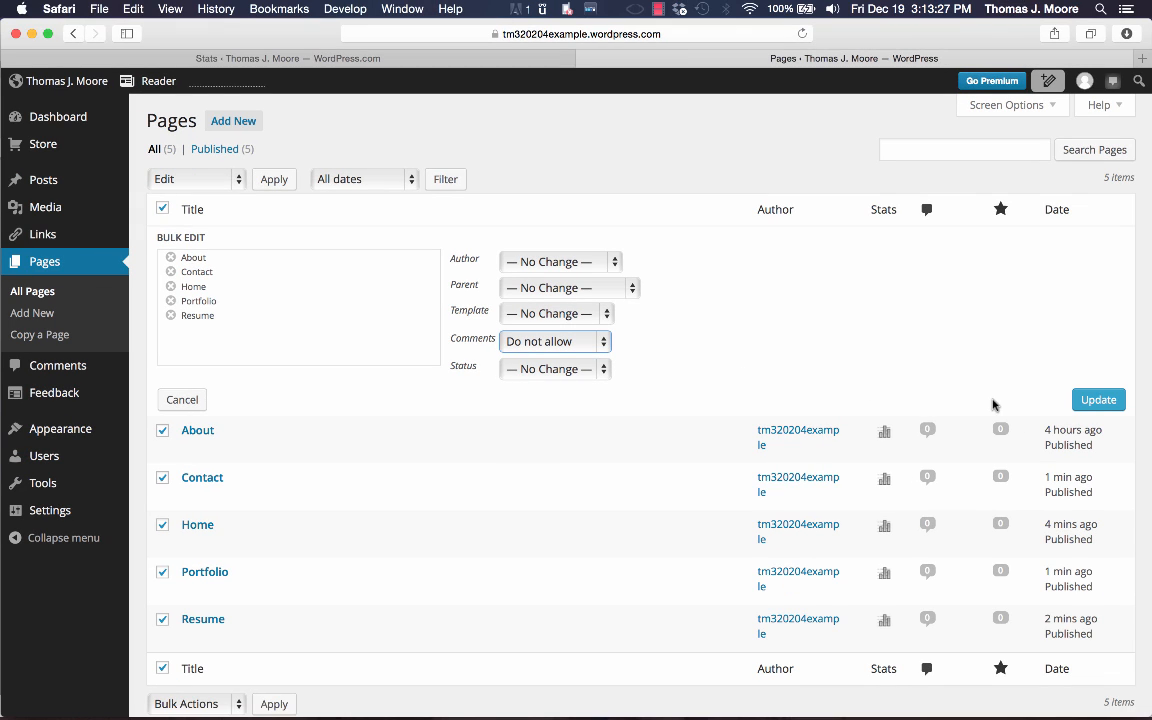
click(1098, 400)
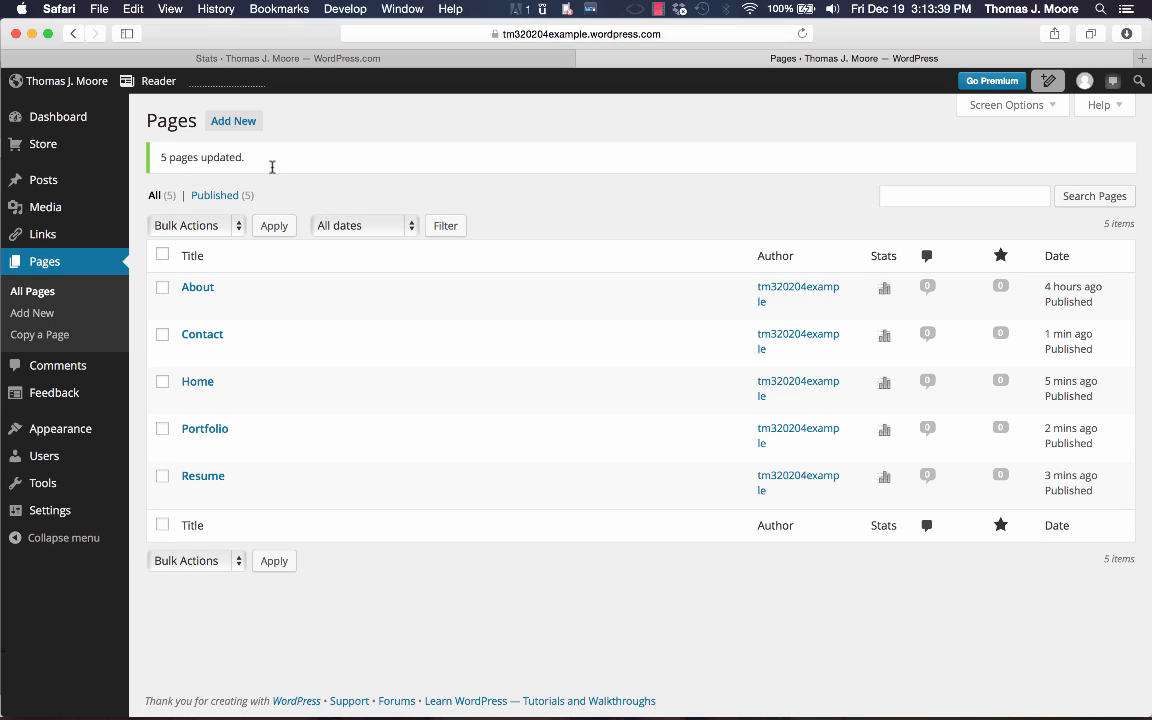
drag(237, 157, 167, 154)
click(275, 168)
- View the live site's front page and return to the list of pages
click(86, 84)
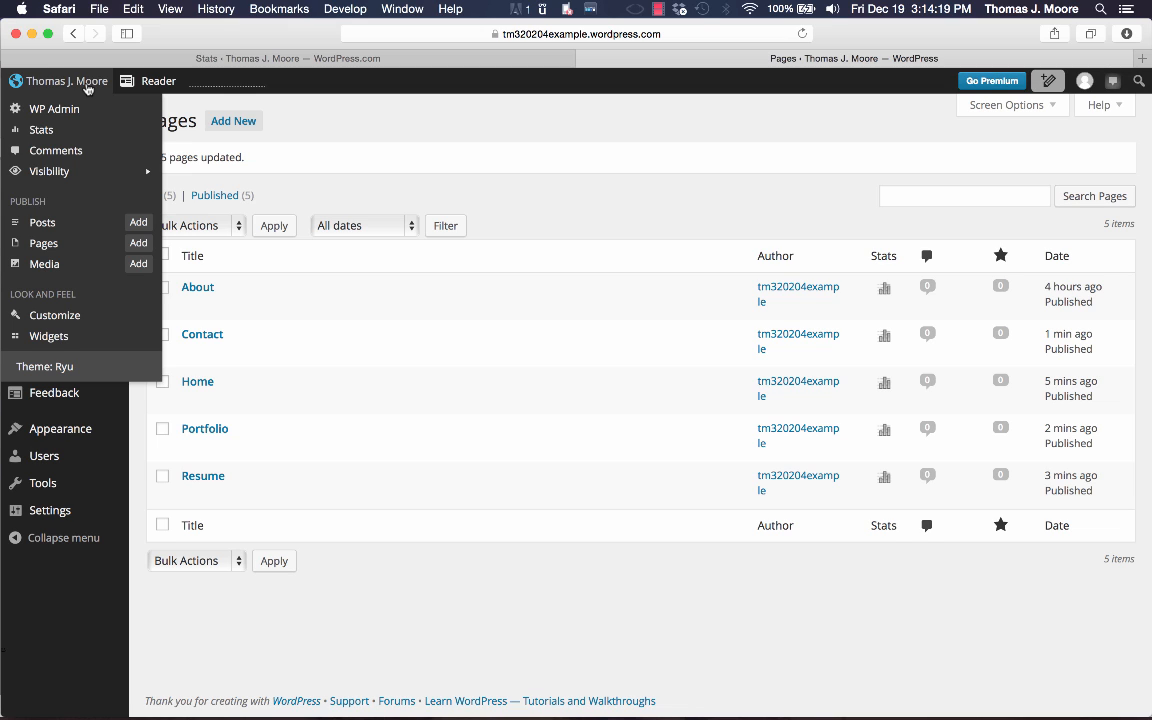
click(86, 86)
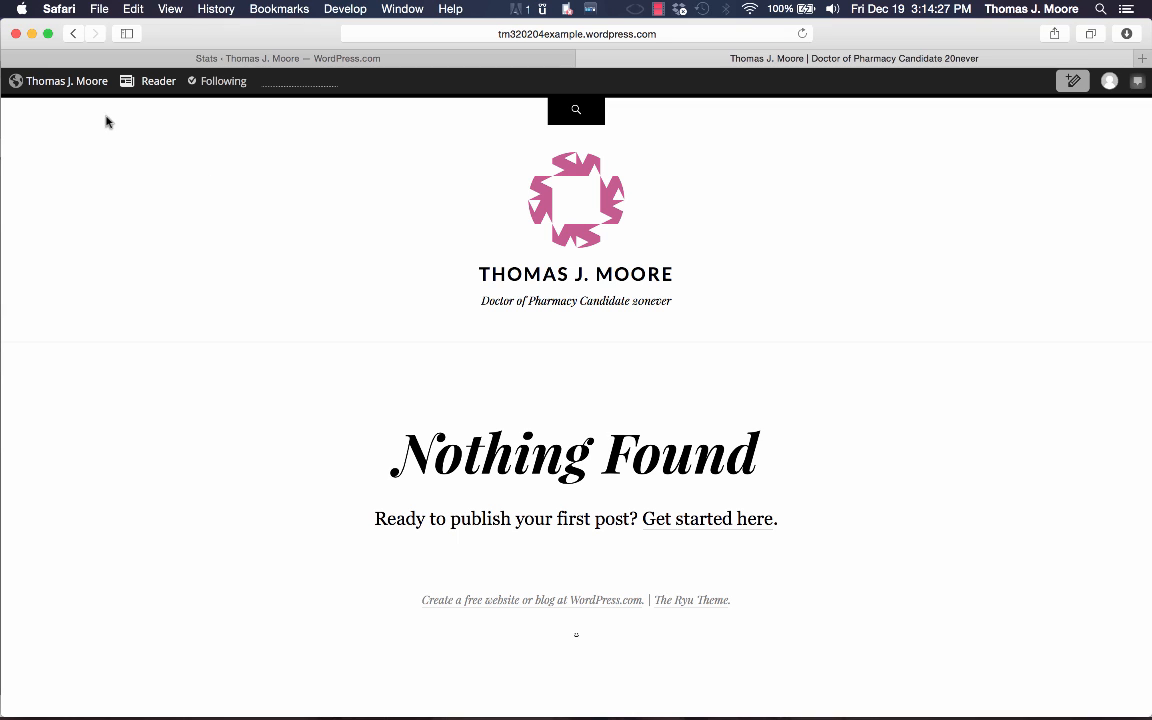
click(74, 38)
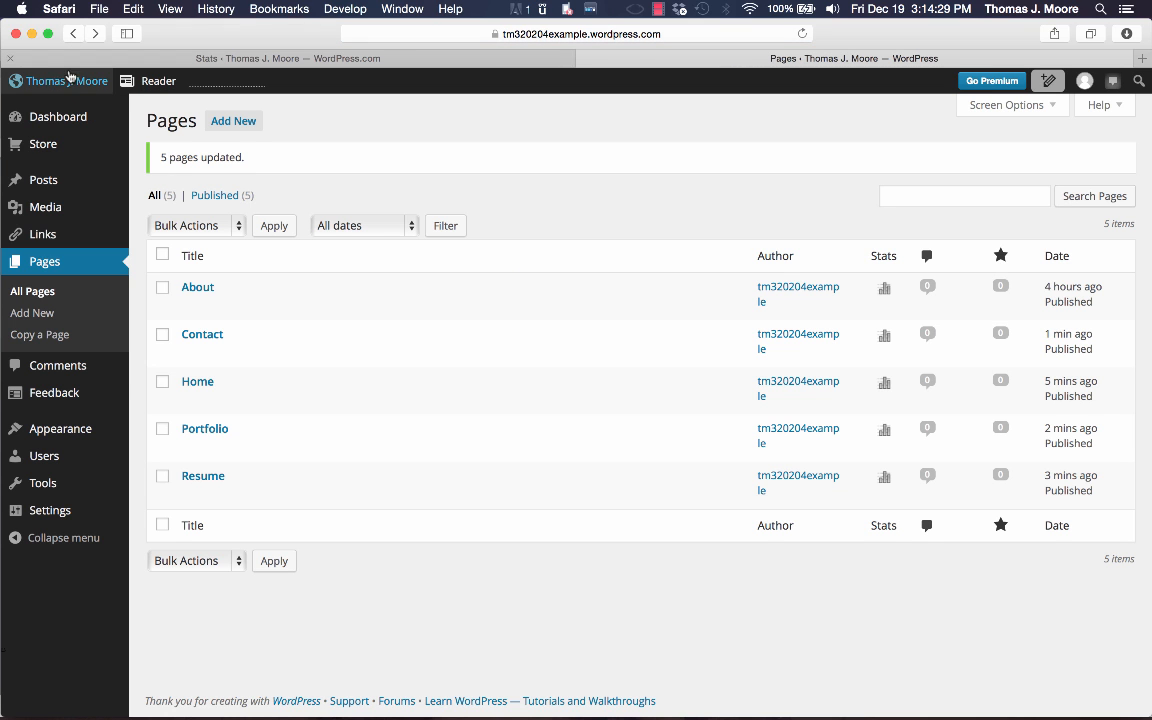
mouse_move(68, 84)
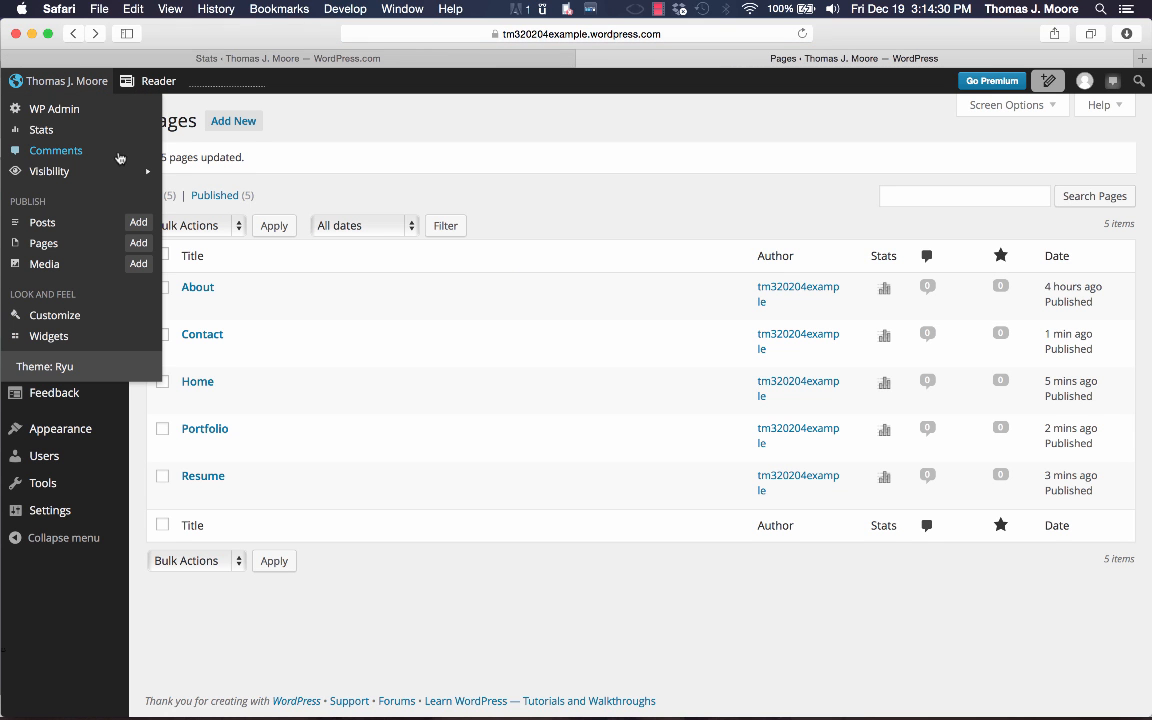
- Open the site's live front page in a new browser tab while keeping the page list open
right_click(68, 85)
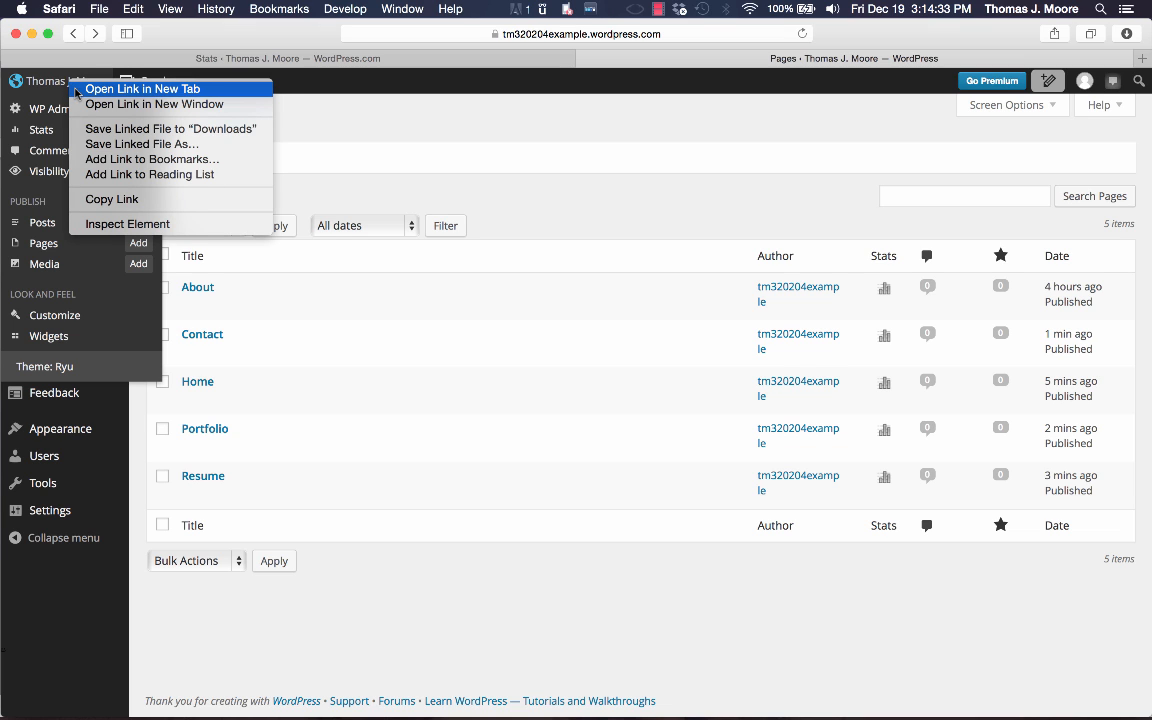
click(81, 94)
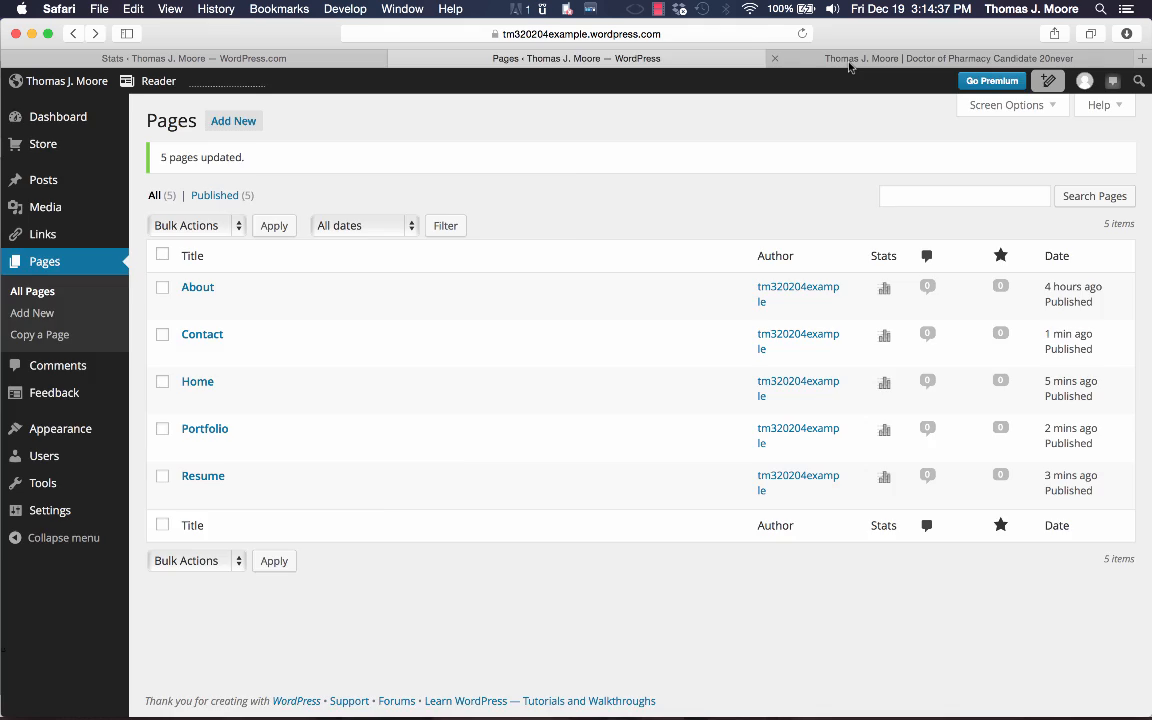
click(766, 58)
click(616, 58)
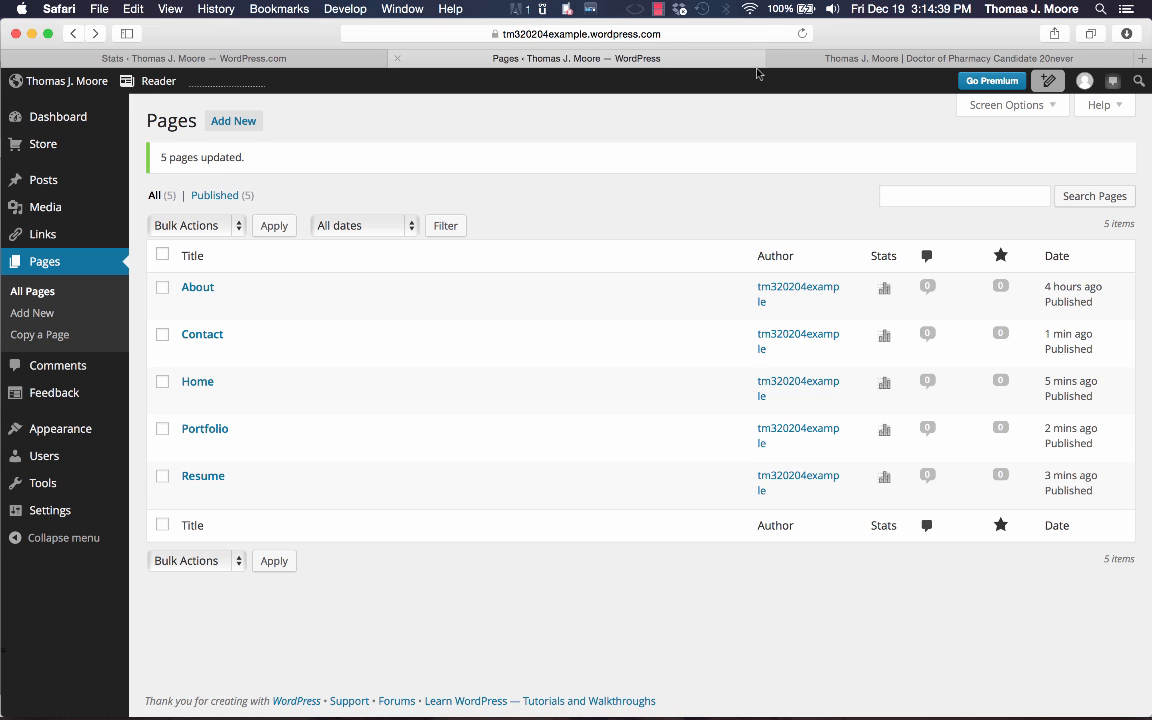
- Compare the live front page with the admin page list by switching between the two, ending on the page list
click(772, 58)
click(725, 60)
click(815, 60)
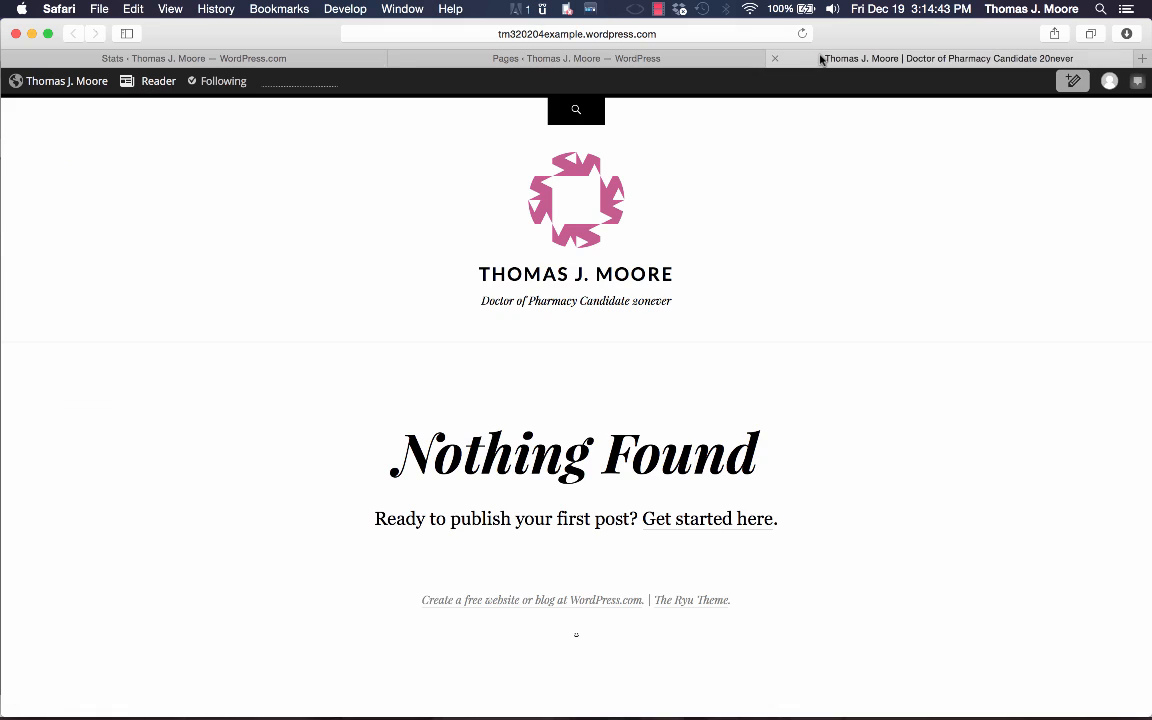
click(695, 60)
click(775, 60)
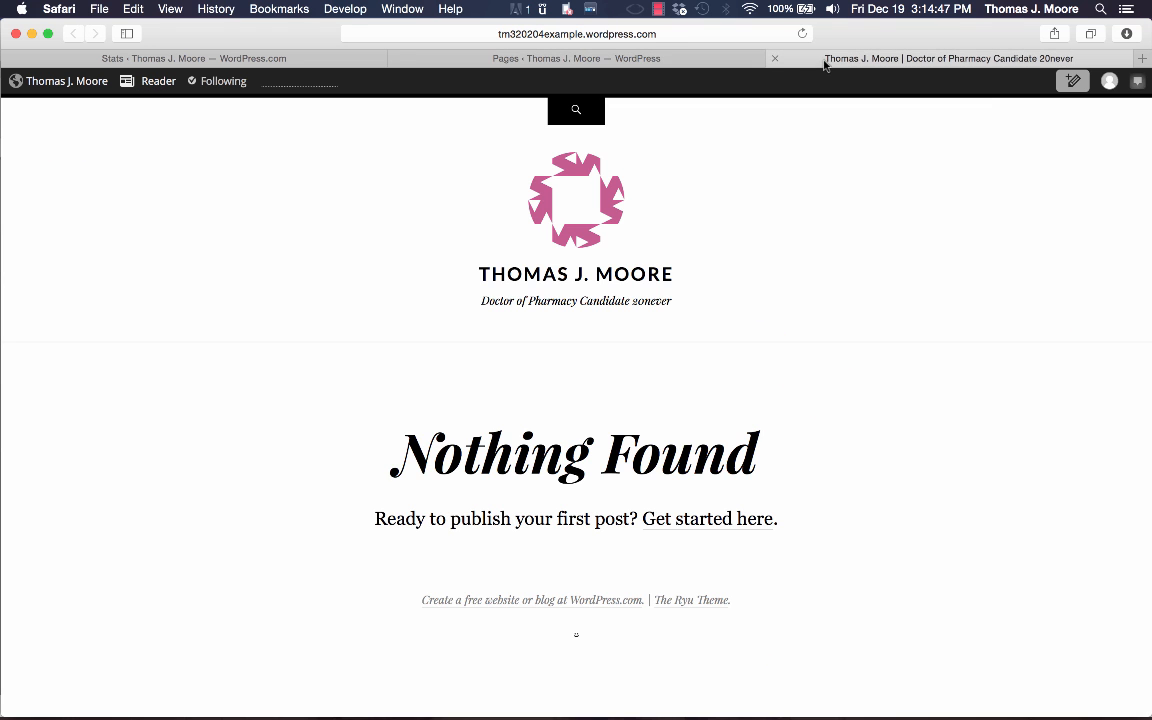
click(714, 60)
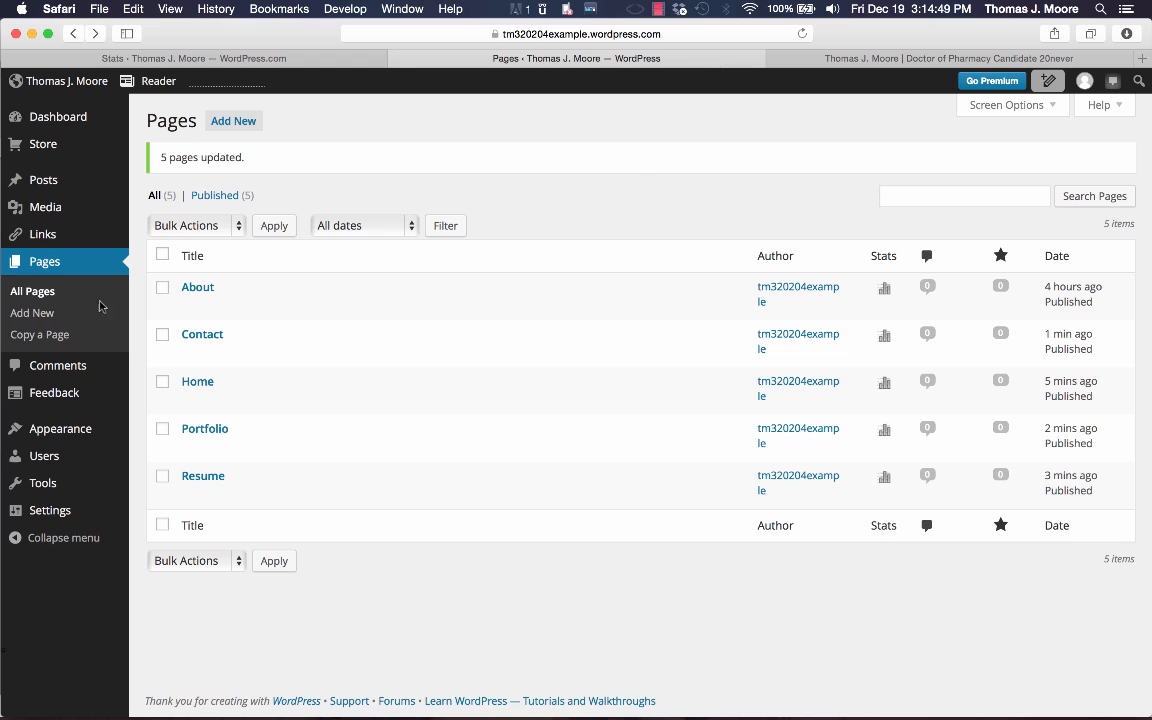
click(861, 60)
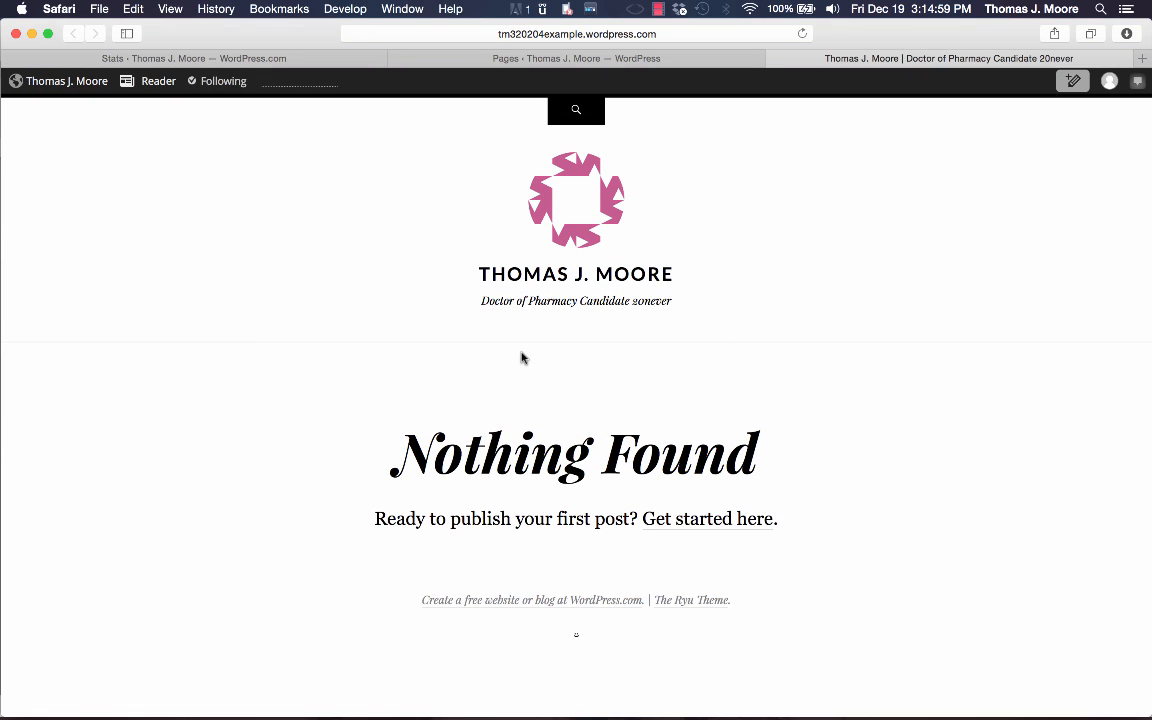
click(675, 60)
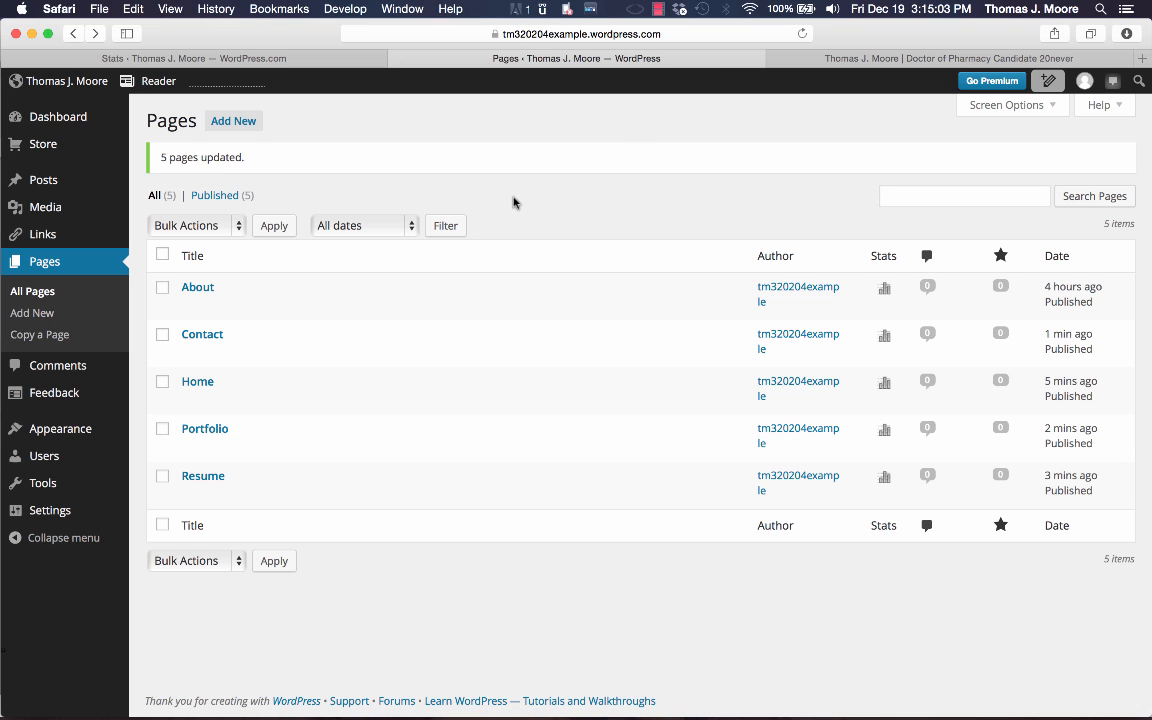
click(850, 60)
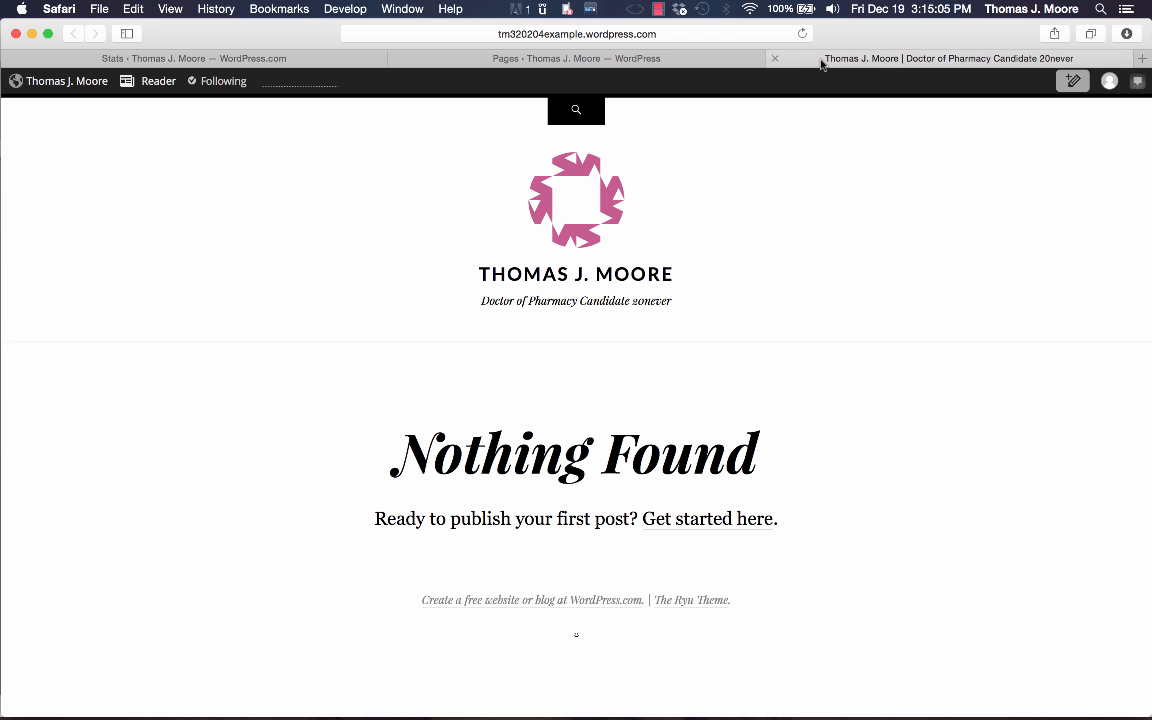
click(665, 60)
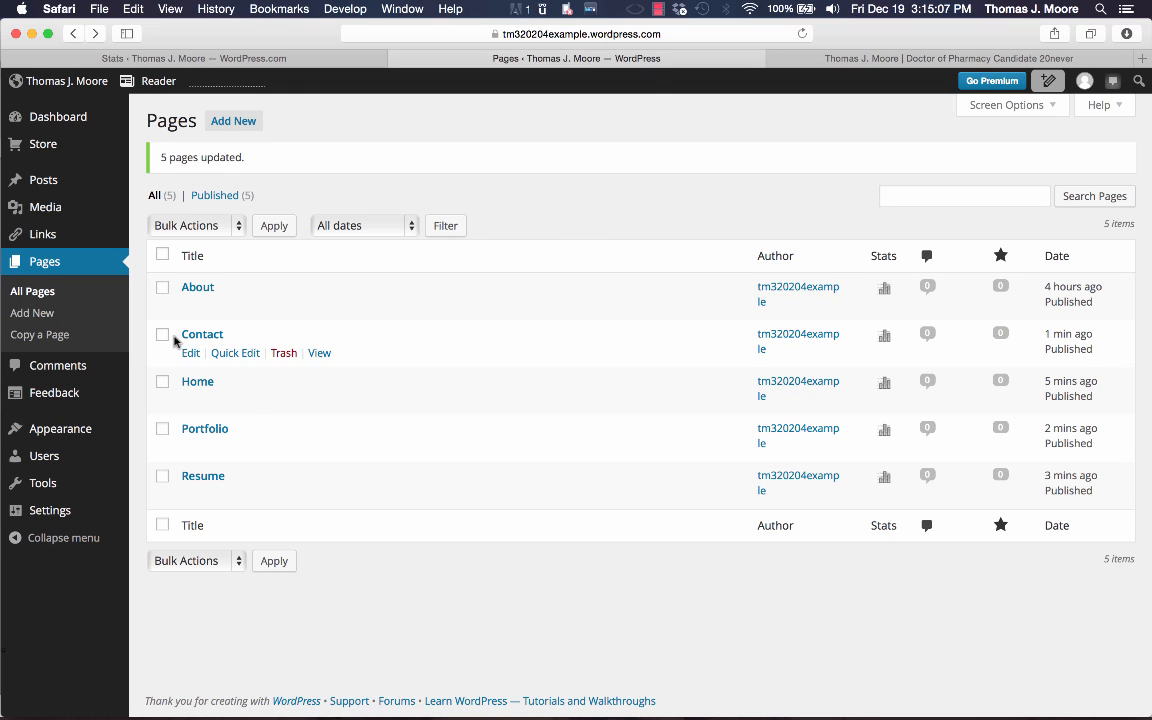
- Go to the site's theme gallery, browse the trending themes and show only the free ones
mouse_move(82, 436)
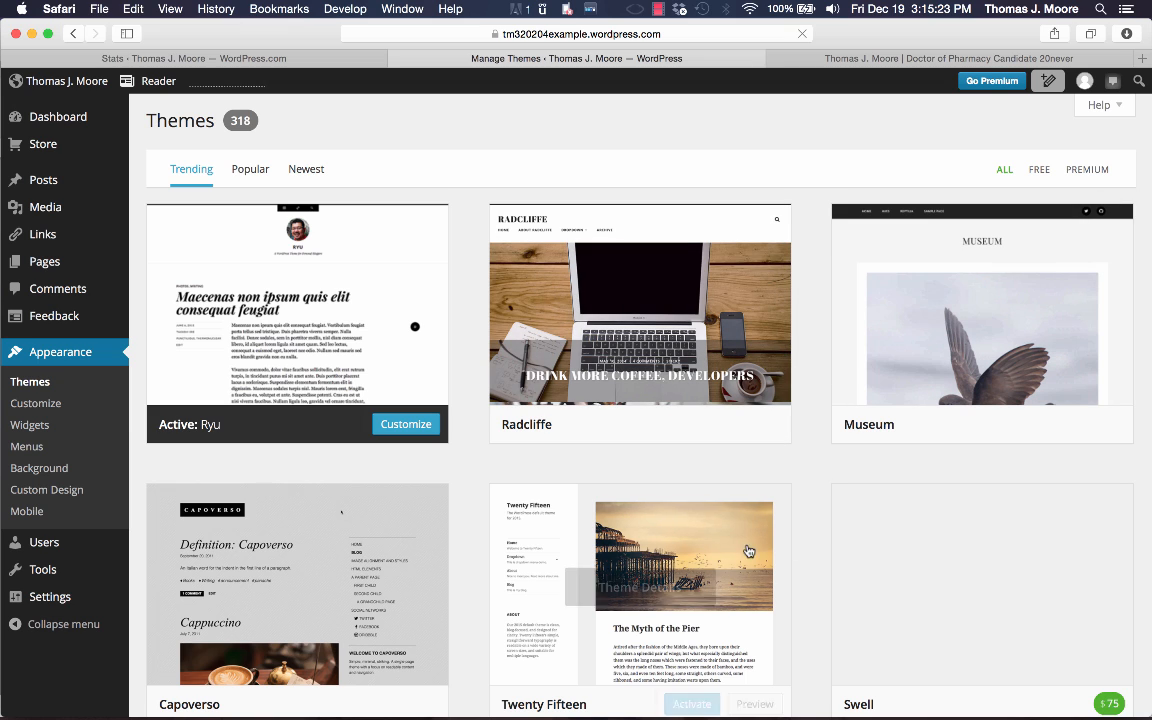
scroll(726, 520, down, 1)
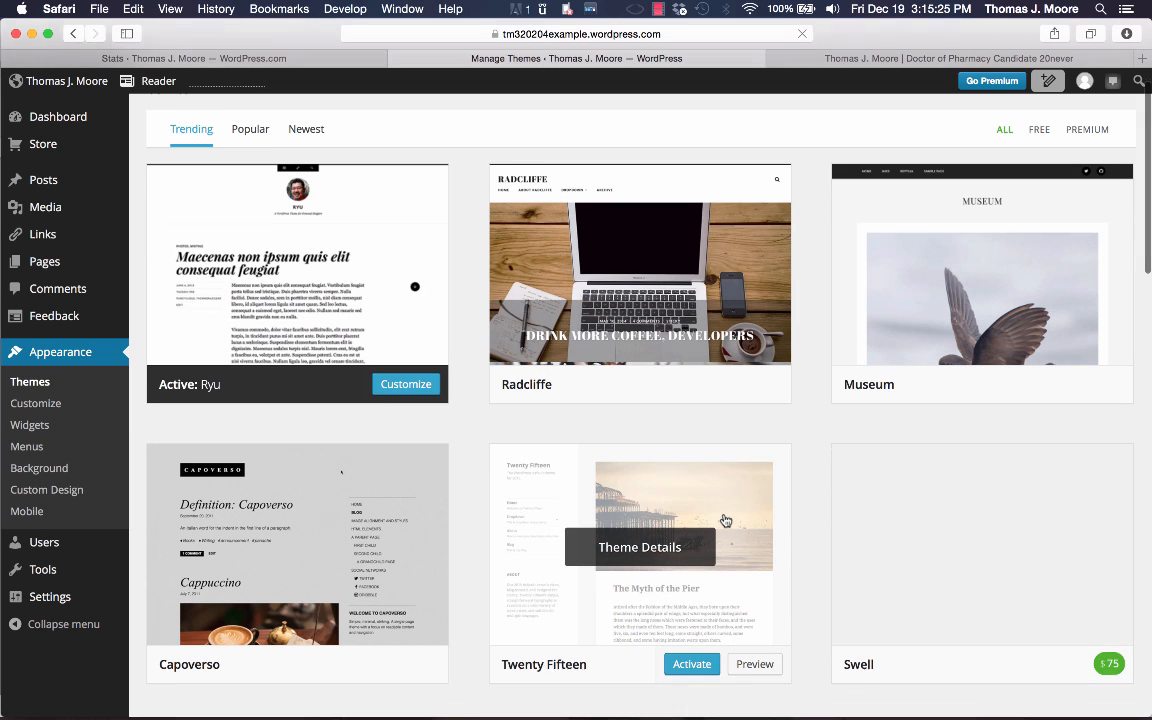
scroll(725, 519, down, 1)
scroll(849, 532, down, 4)
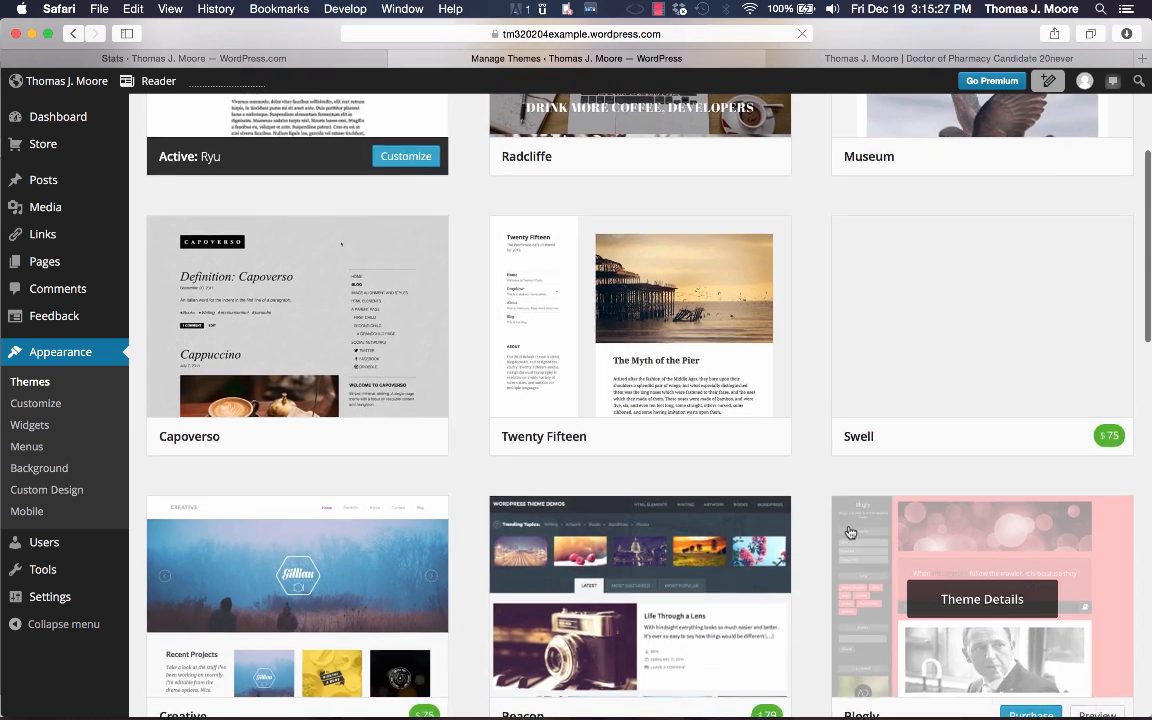
scroll(900, 500, up, 5)
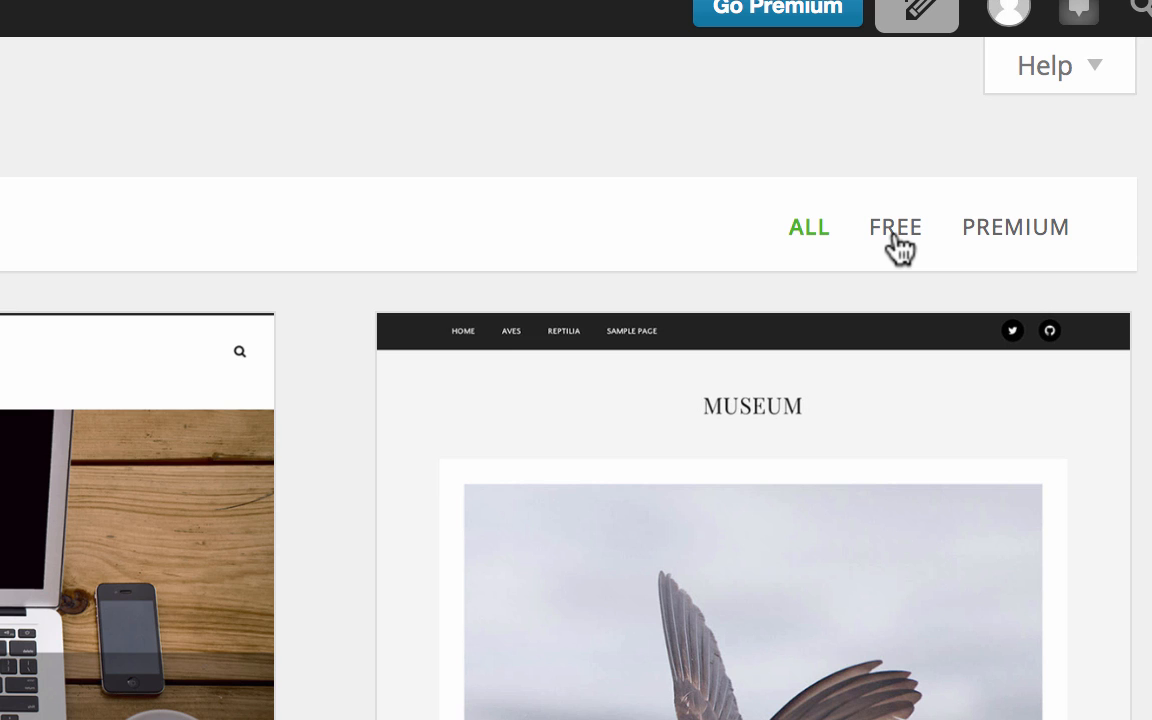
click(894, 234)
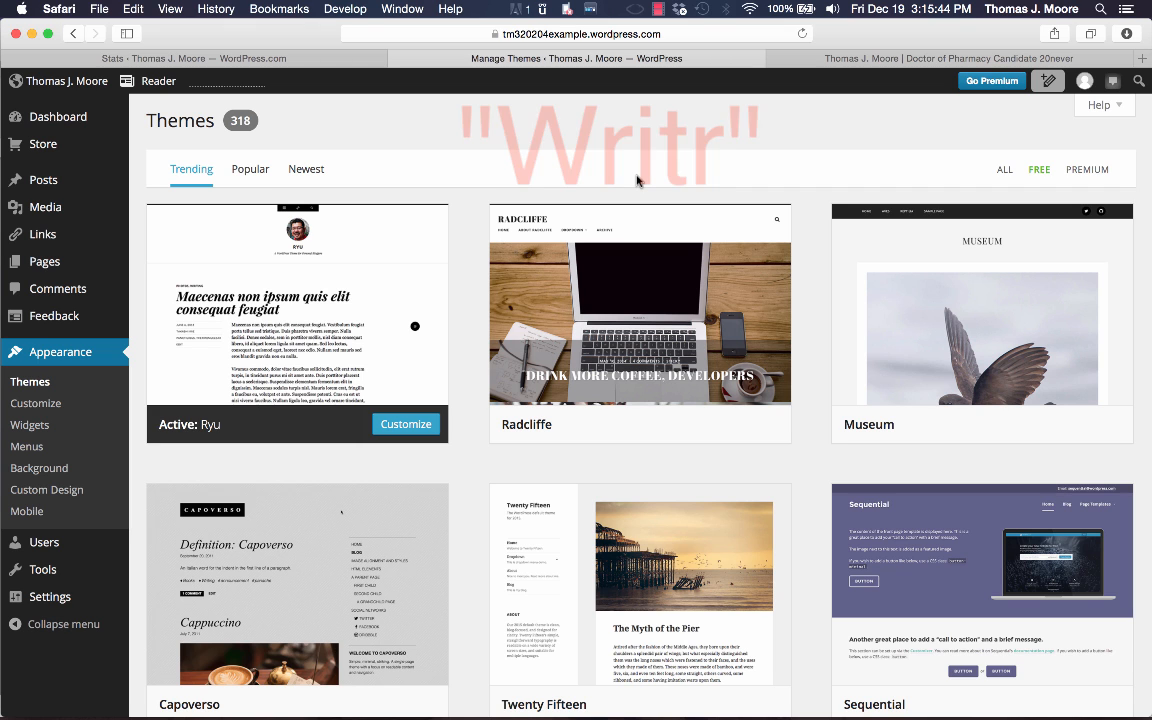
- Find the Writr theme among the free themes and activate it for the site
key(super+f)
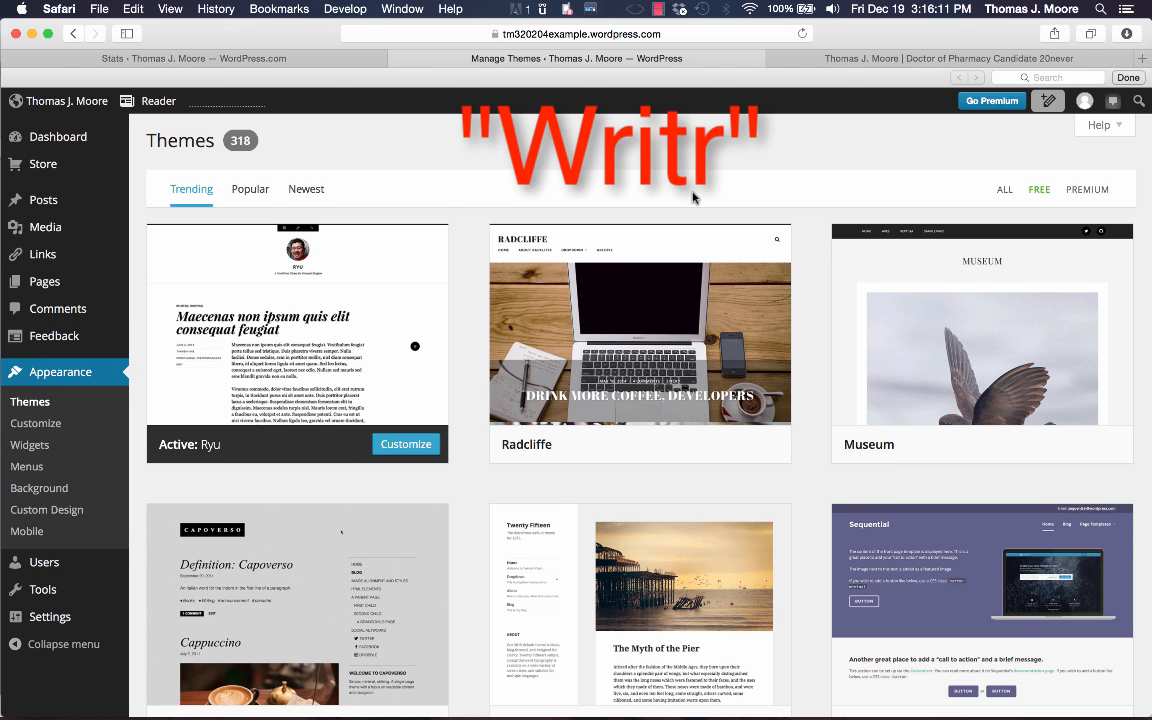
scroll(693, 197, down, 10)
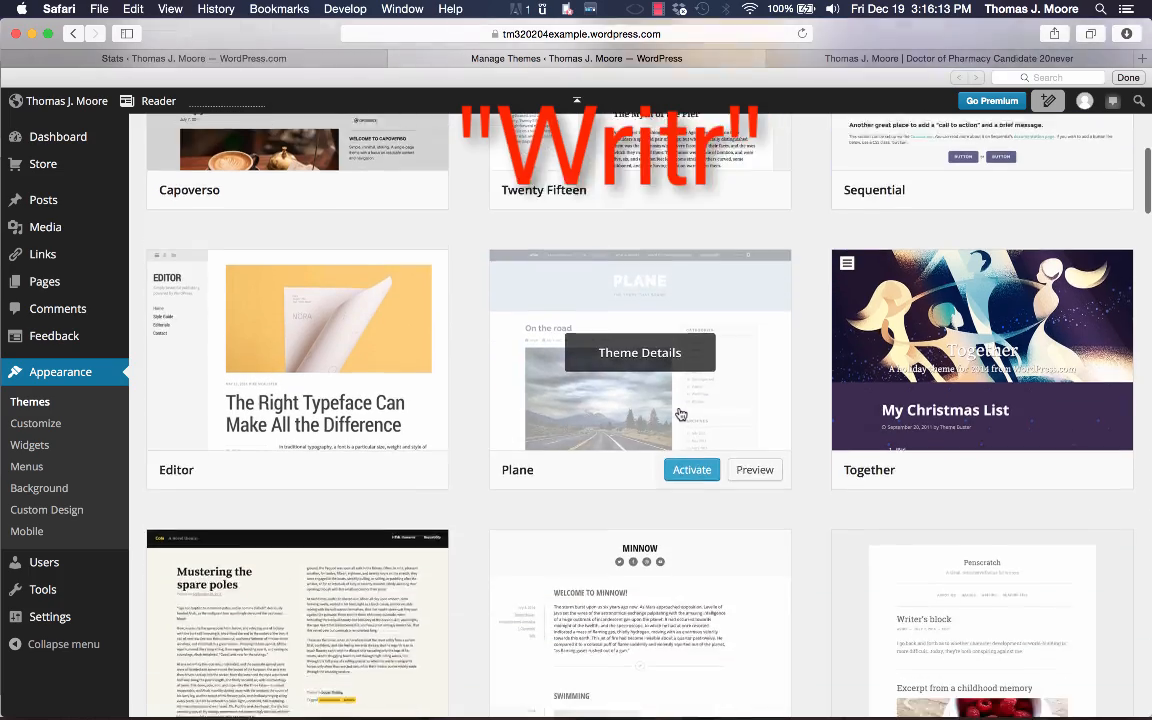
scroll(680, 414, down, 8)
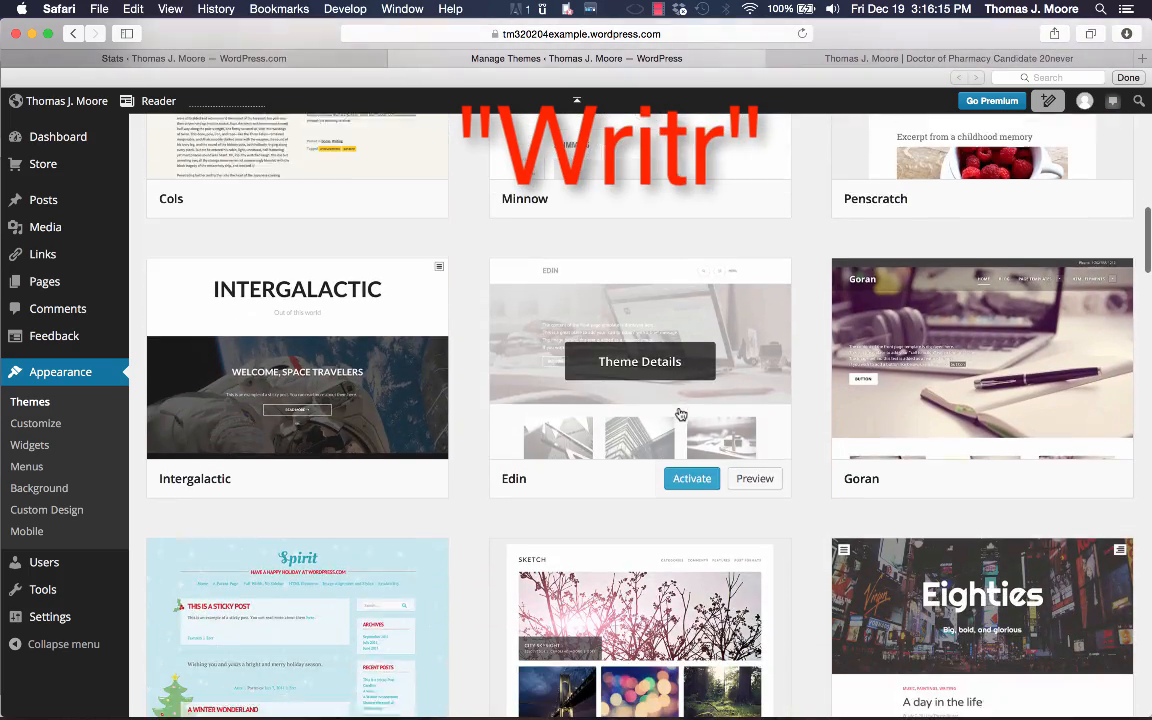
scroll(696, 514, down, 15)
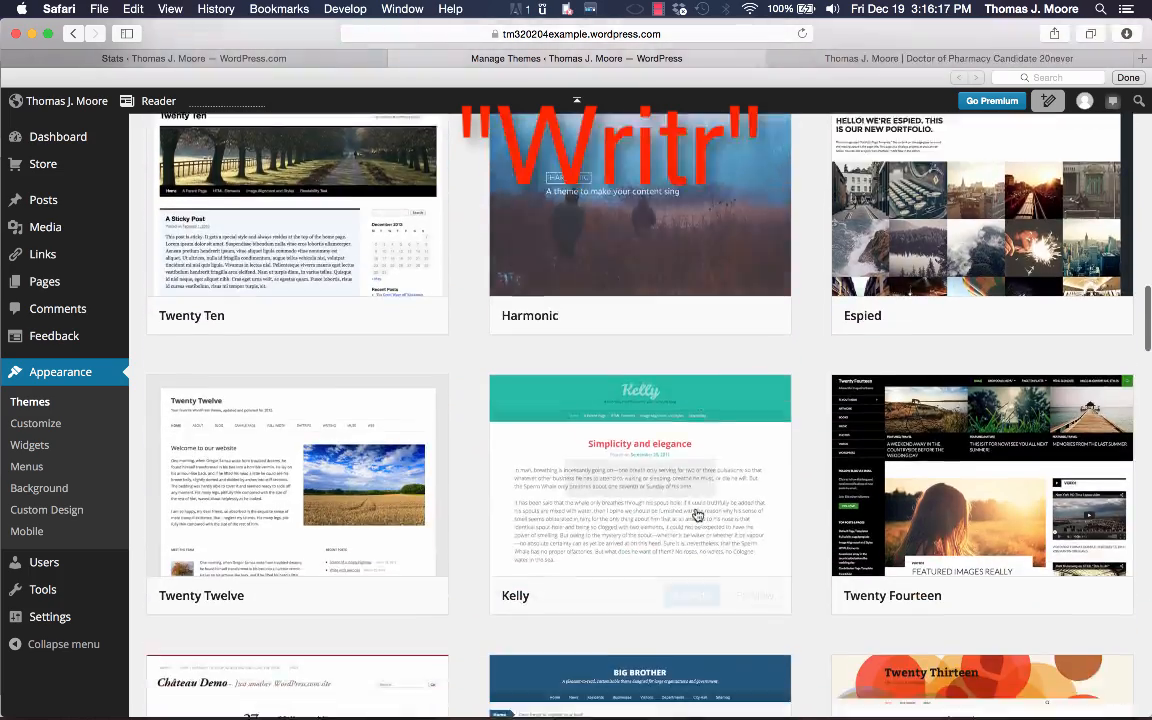
scroll(696, 514, down, 15)
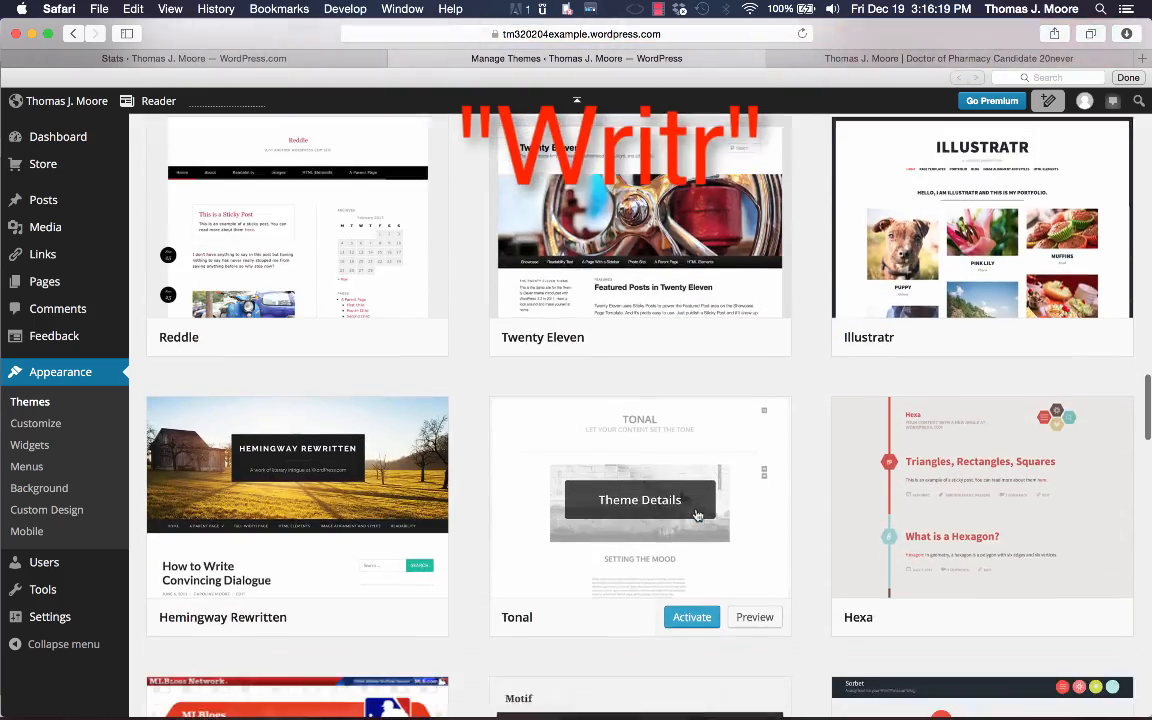
scroll(696, 514, down, 10)
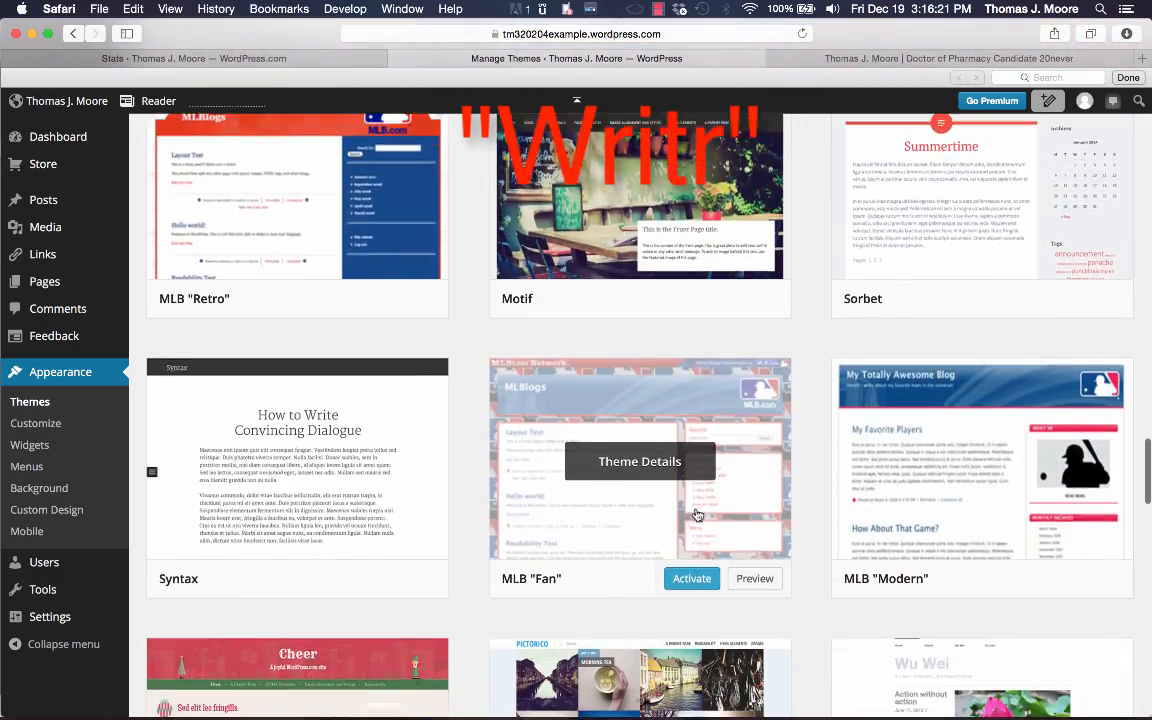
scroll(696, 514, down, 8)
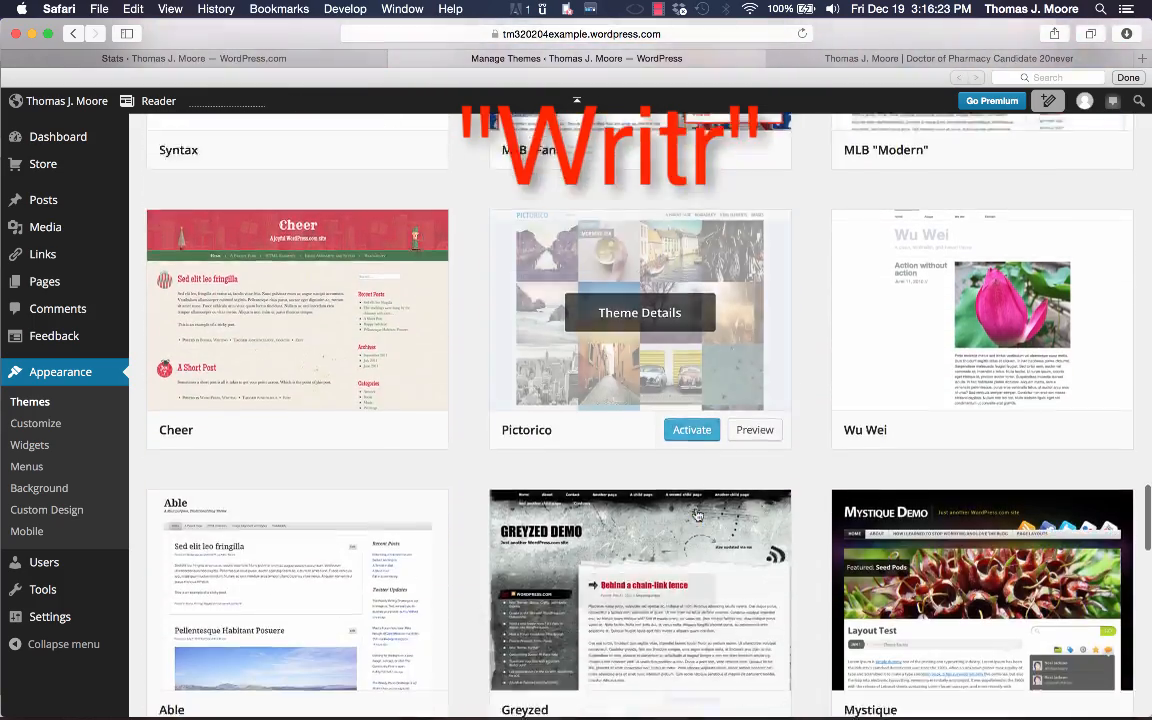
scroll(710, 560, down, 10)
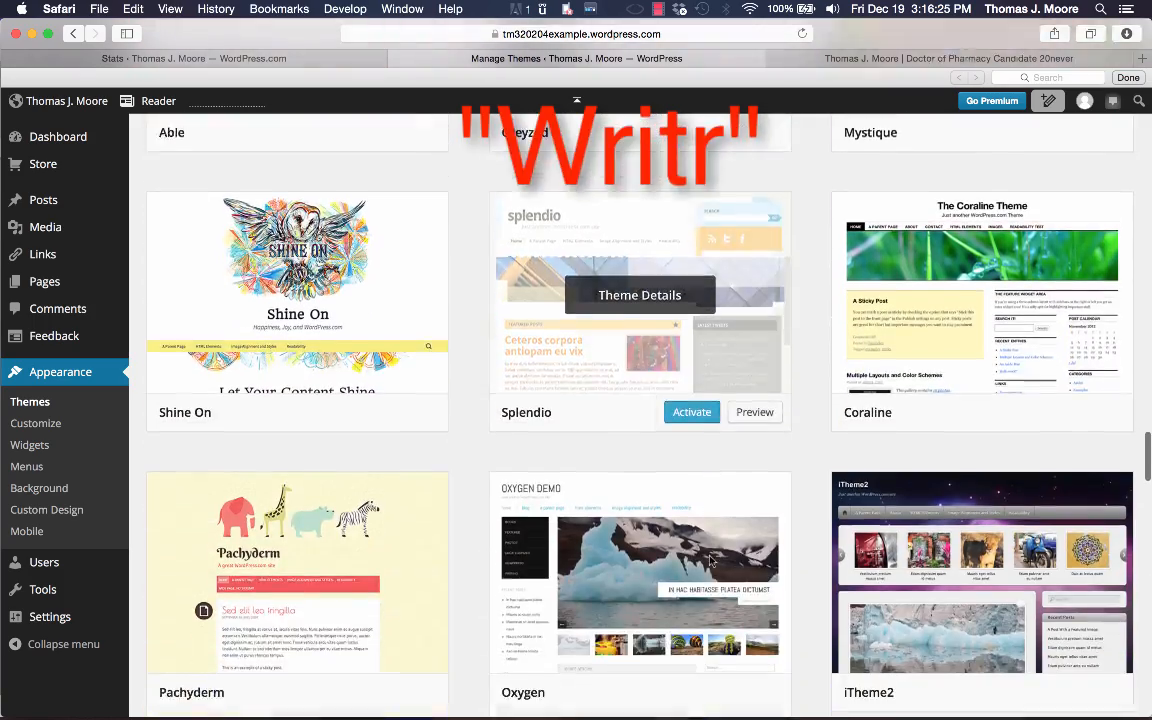
scroll(710, 562, down, 10)
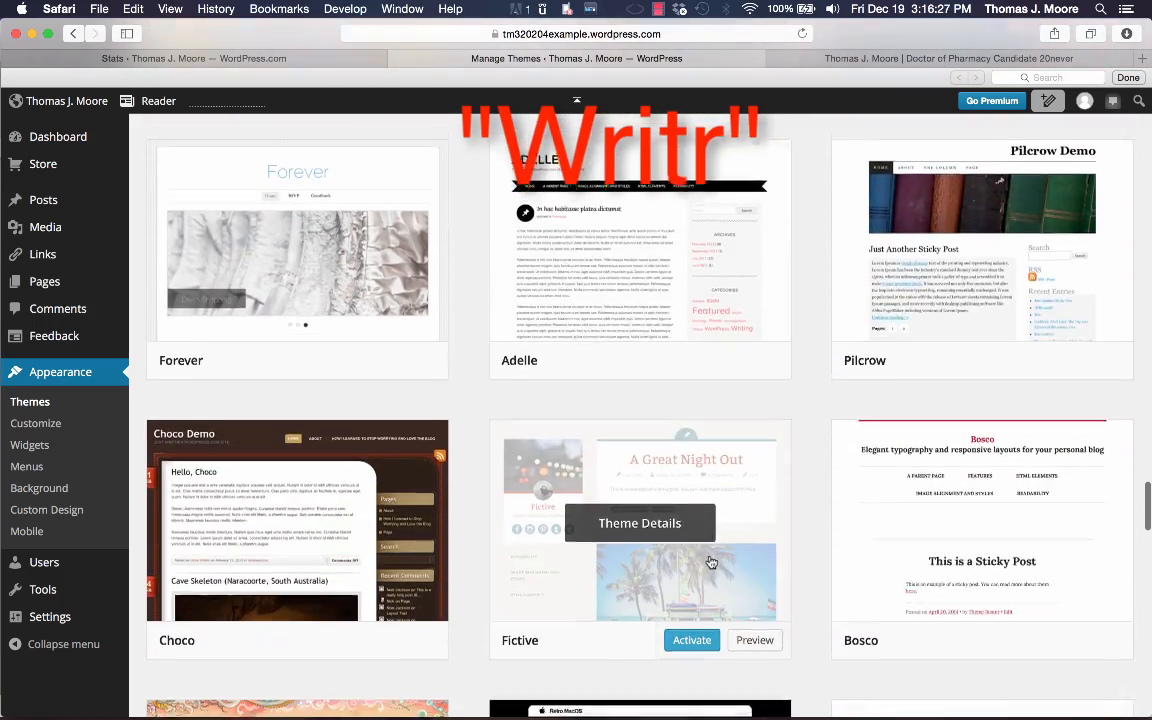
scroll(710, 562, down, 10)
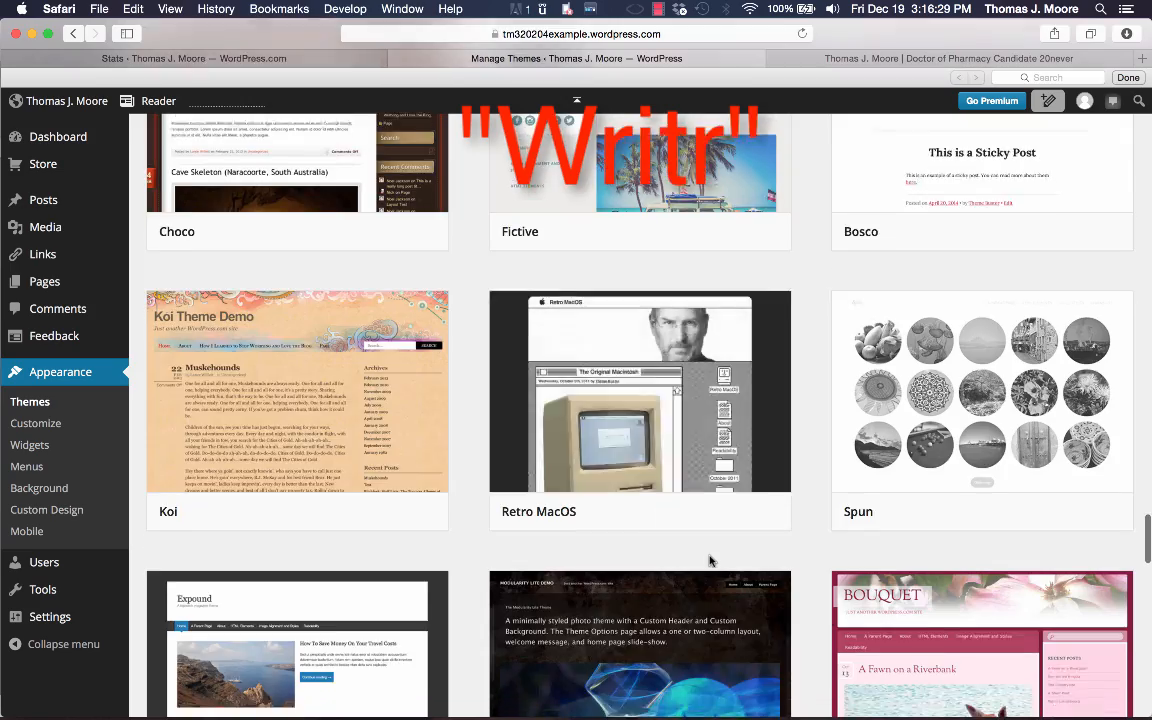
scroll(710, 562, down, 10)
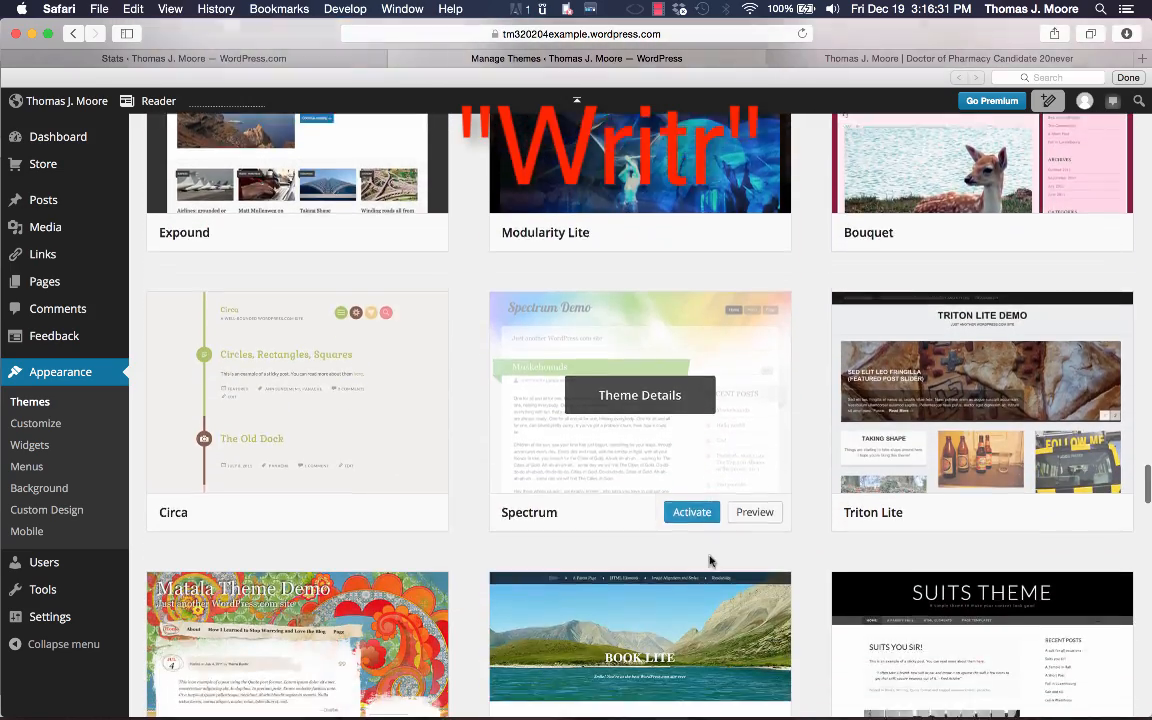
scroll(710, 562, down, 10)
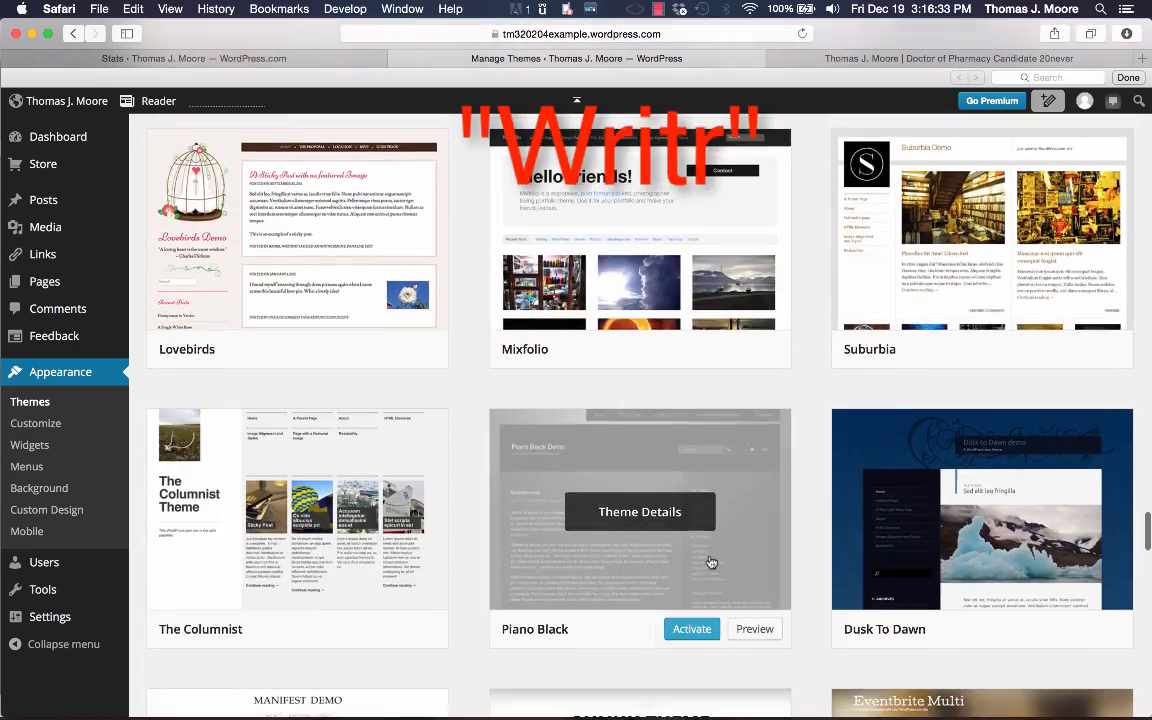
scroll(710, 562, down, 8)
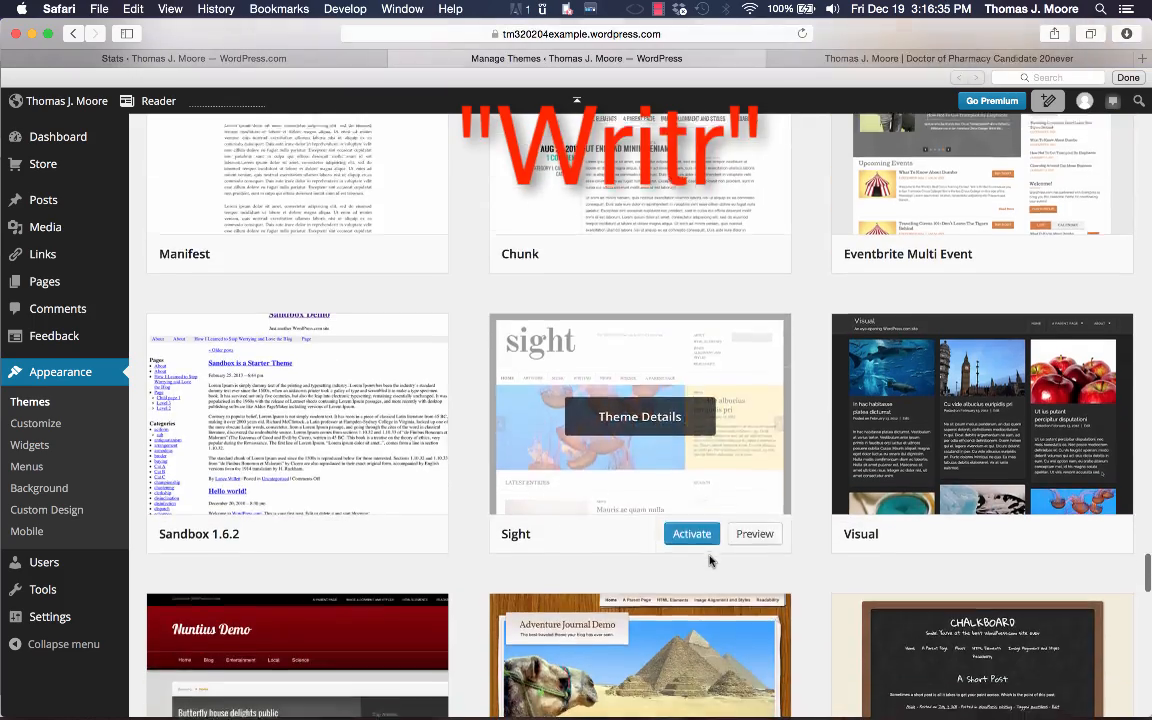
scroll(710, 562, down, 8)
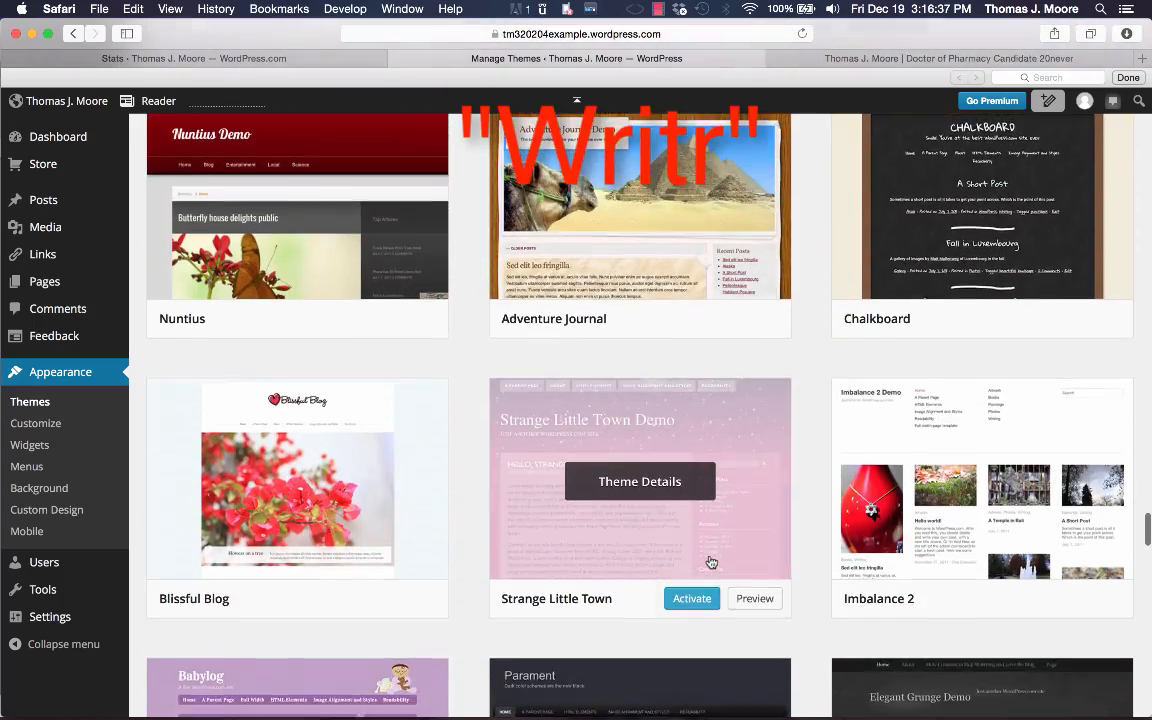
scroll(710, 562, down, 5)
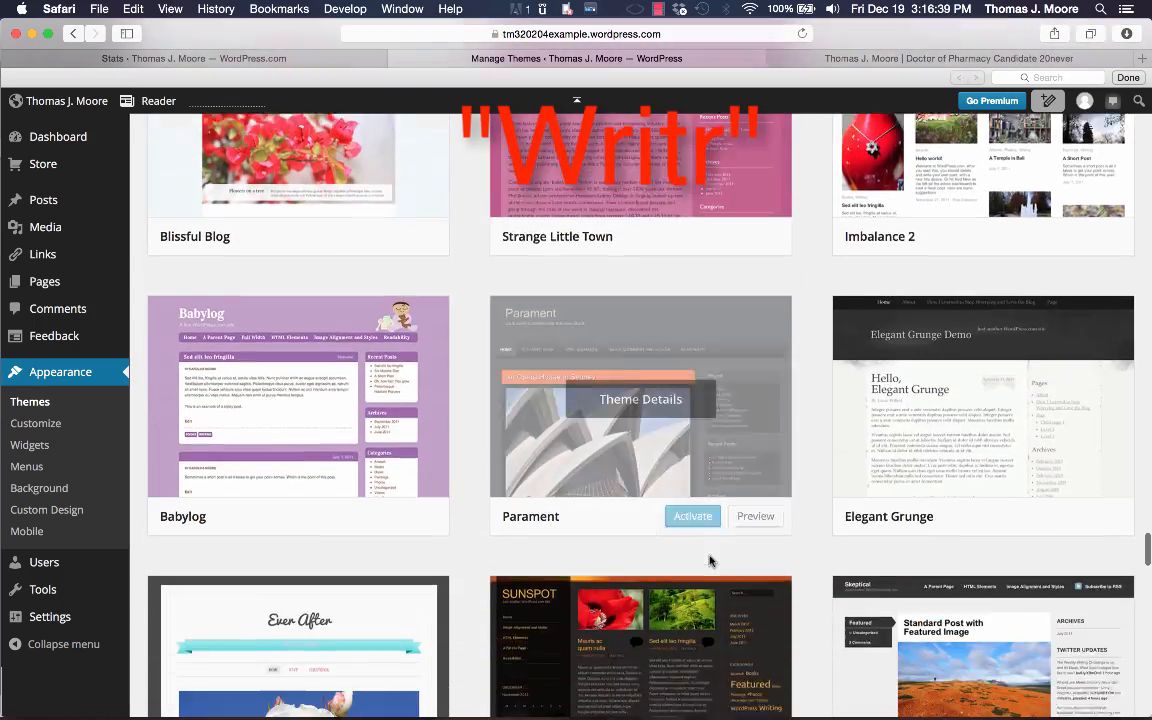
scroll(710, 562, down, 10)
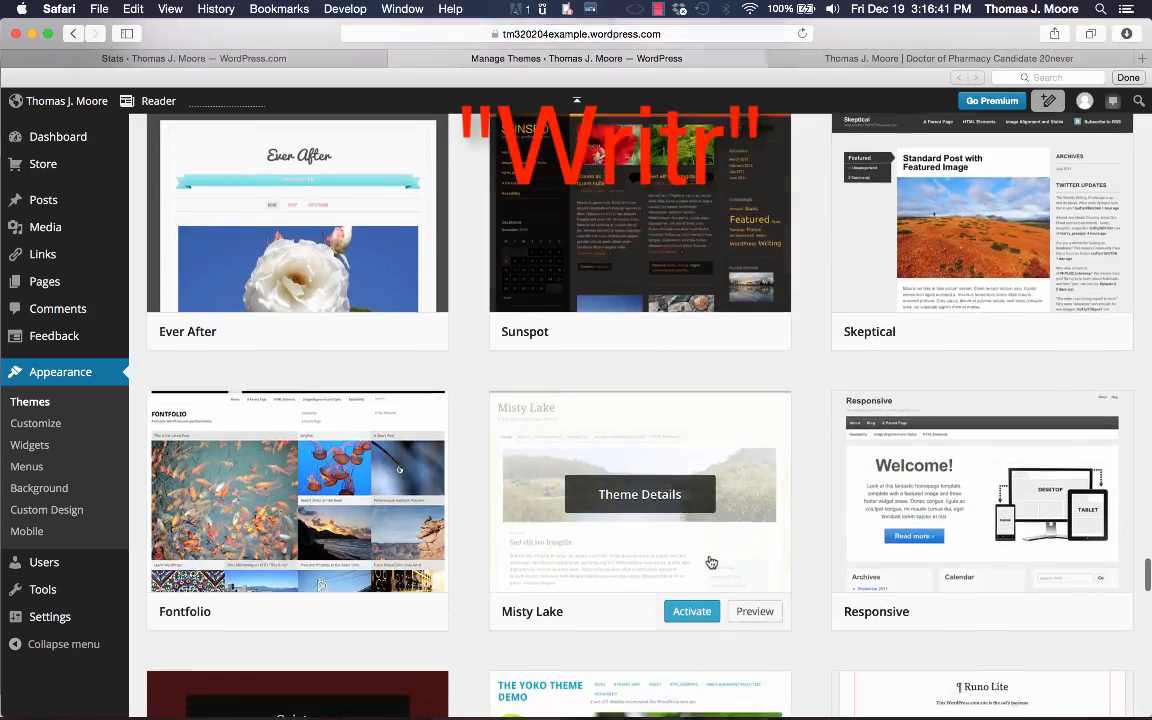
scroll(710, 562, down, 12)
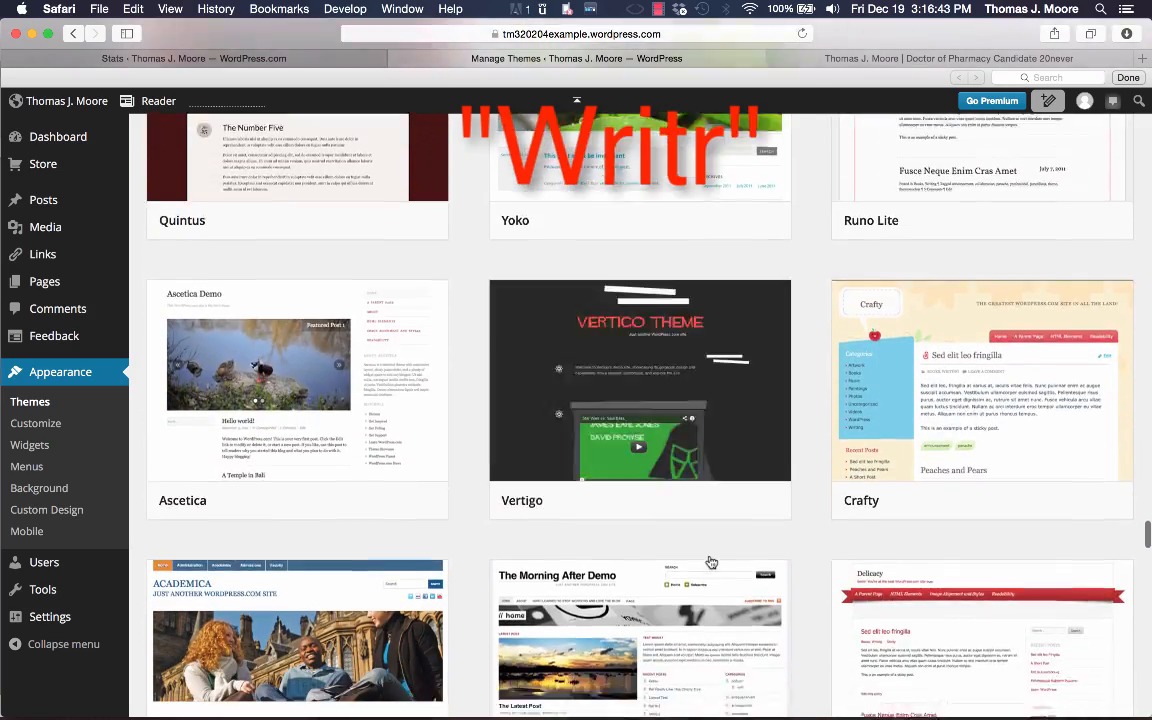
scroll(710, 562, down, 5)
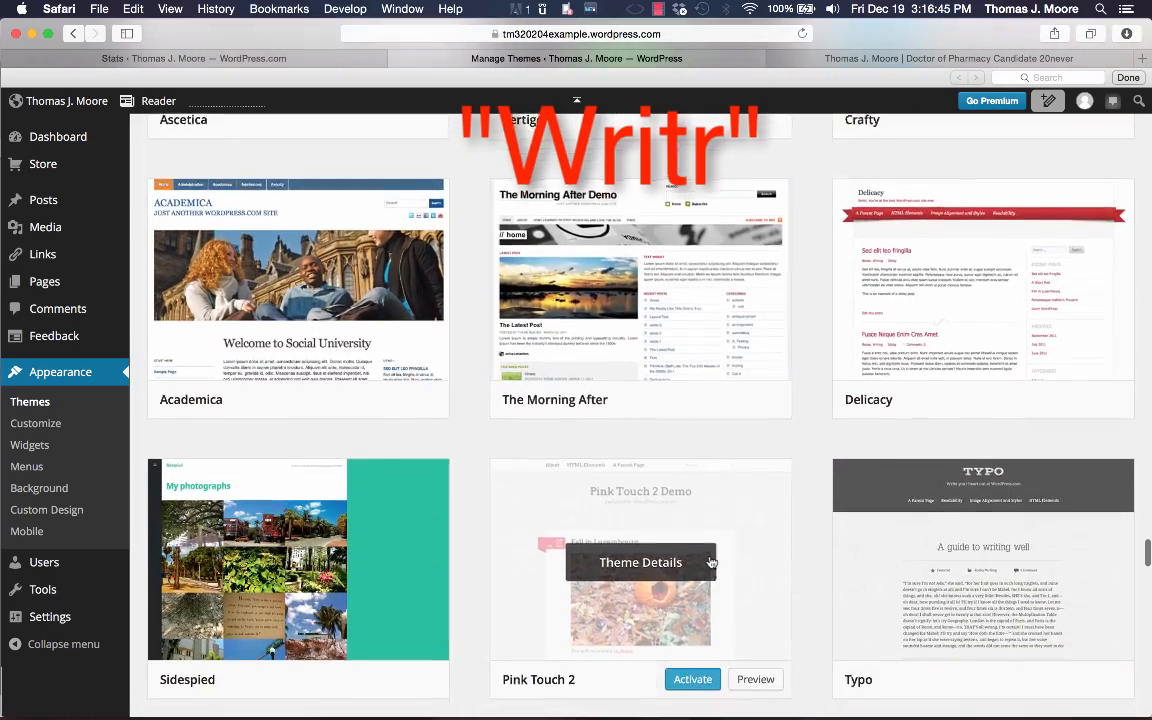
scroll(710, 562, down, 5)
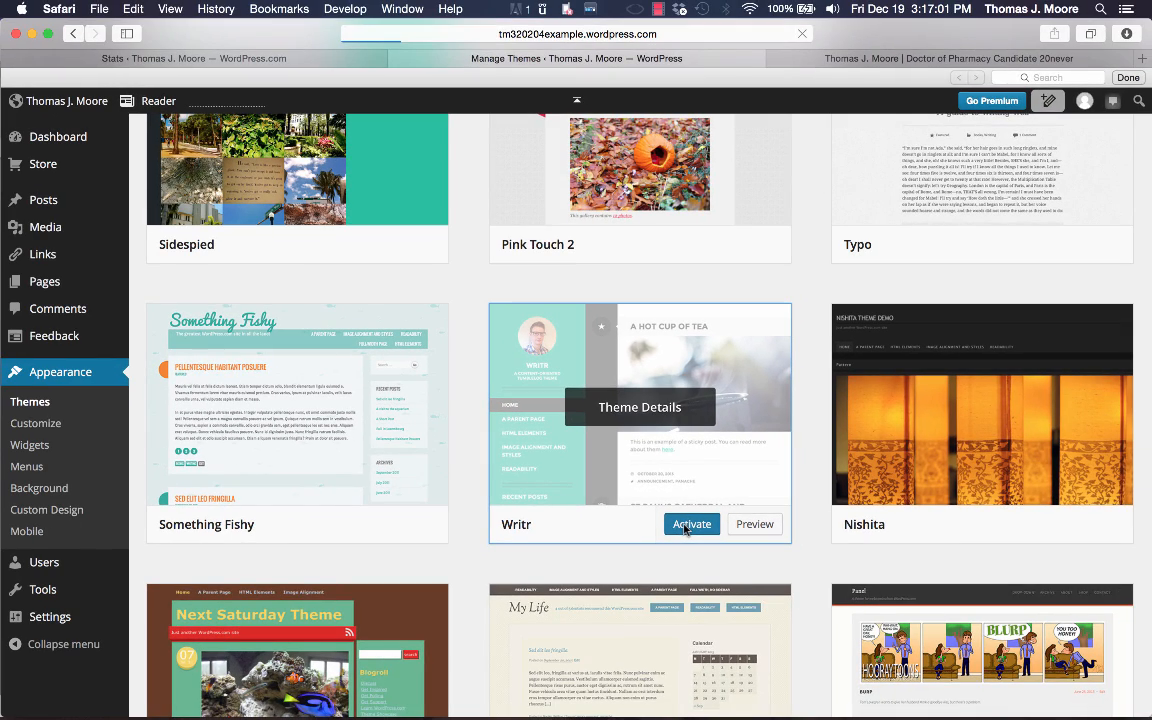
click(686, 526)
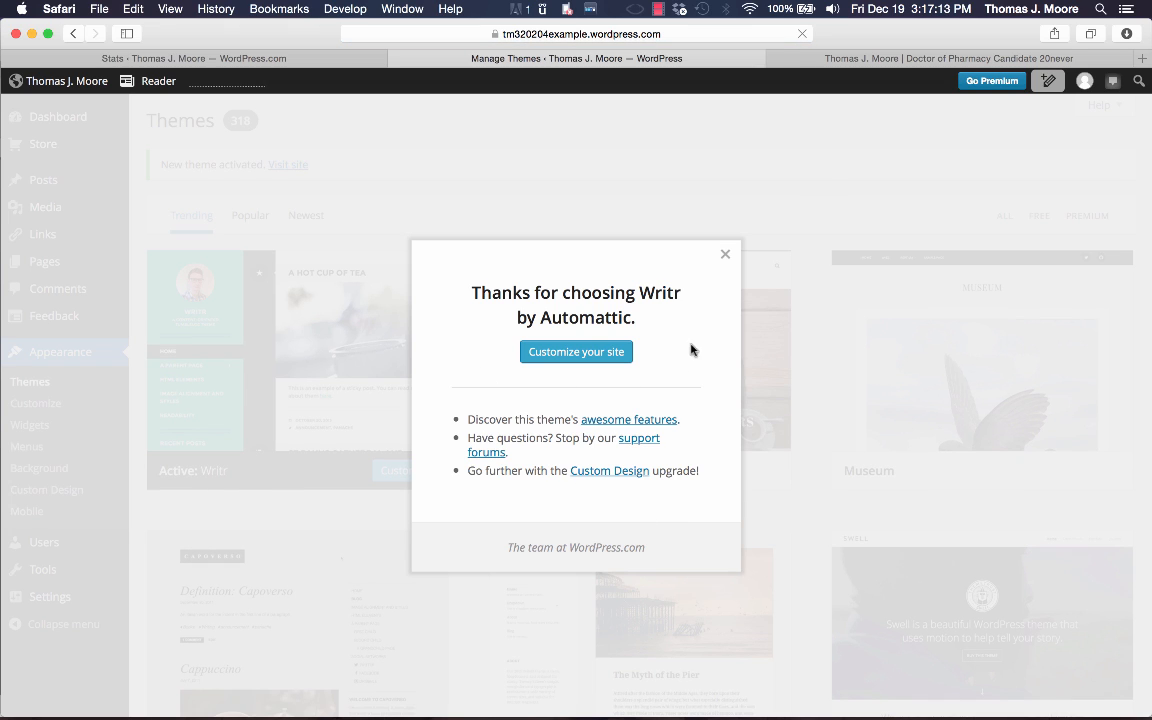
- Dismiss the theme welcome message, check the already open live front page, and return to the theme gallery
click(726, 256)
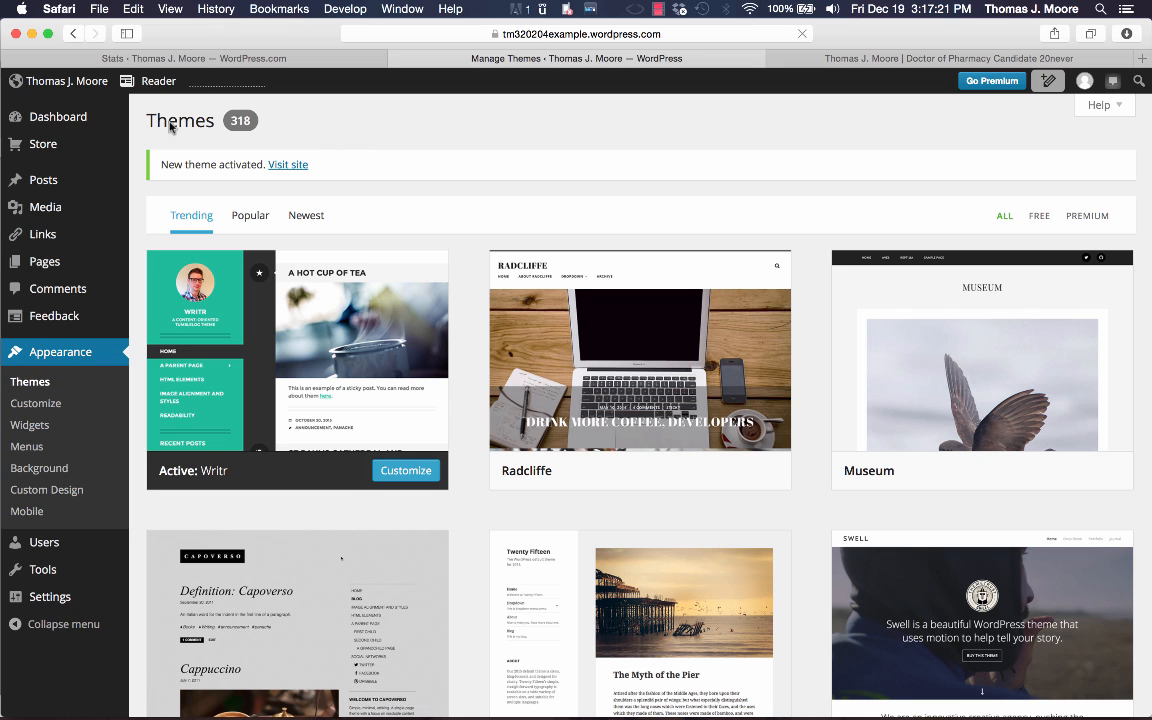
click(909, 62)
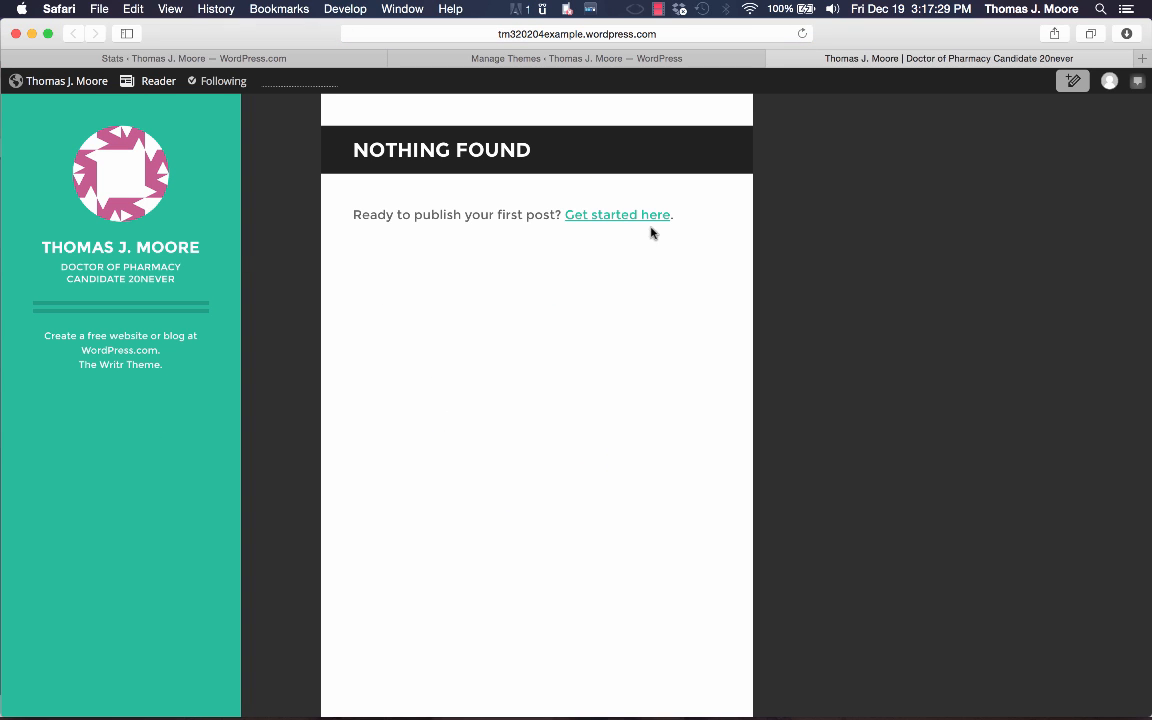
click(651, 62)
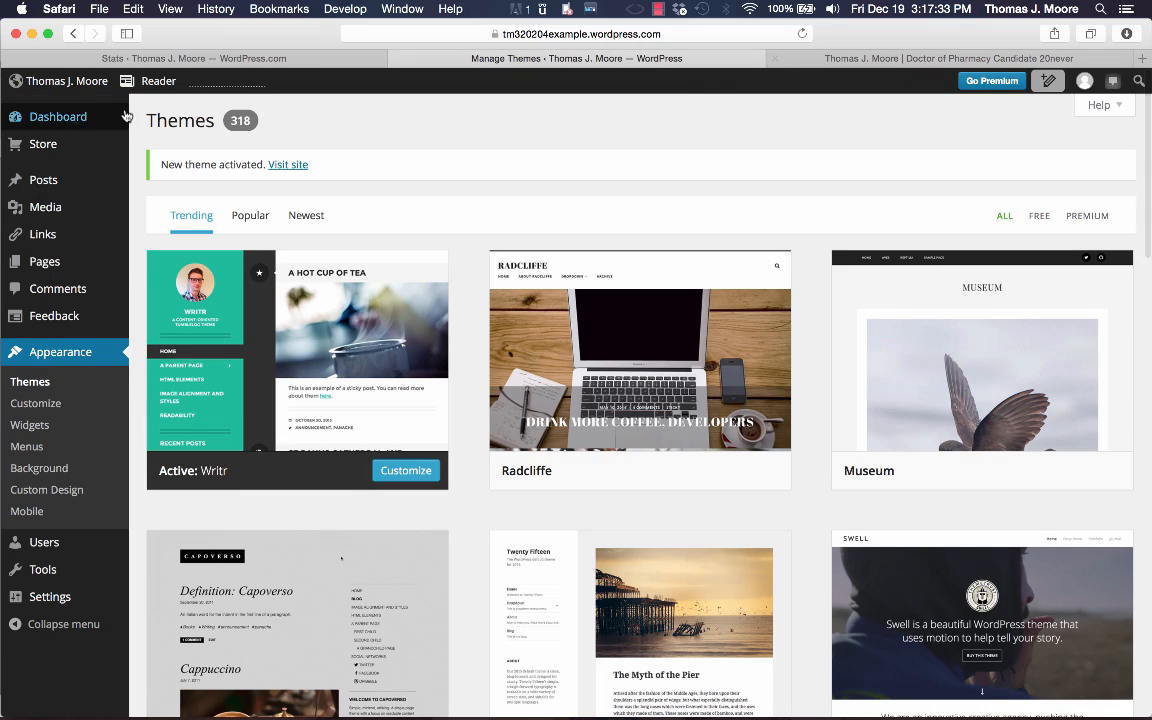
- Open the live front page in another browser tab to view it, and close both front-page tabs
click(79, 86)
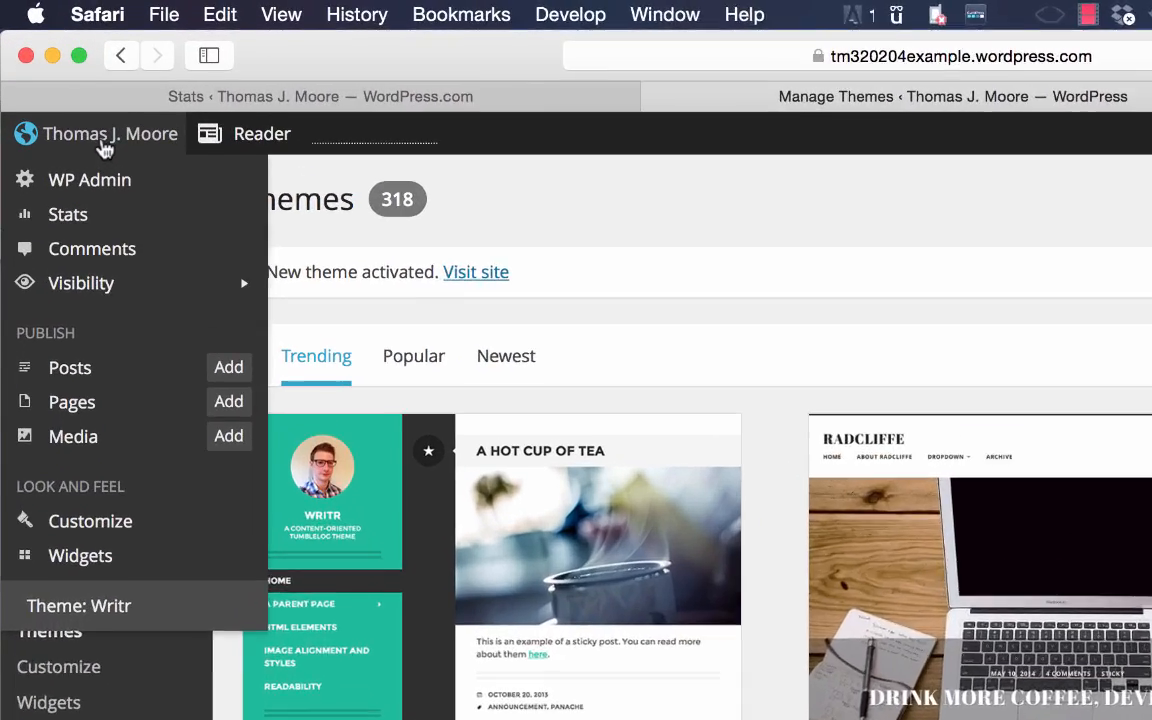
right_click(61, 88)
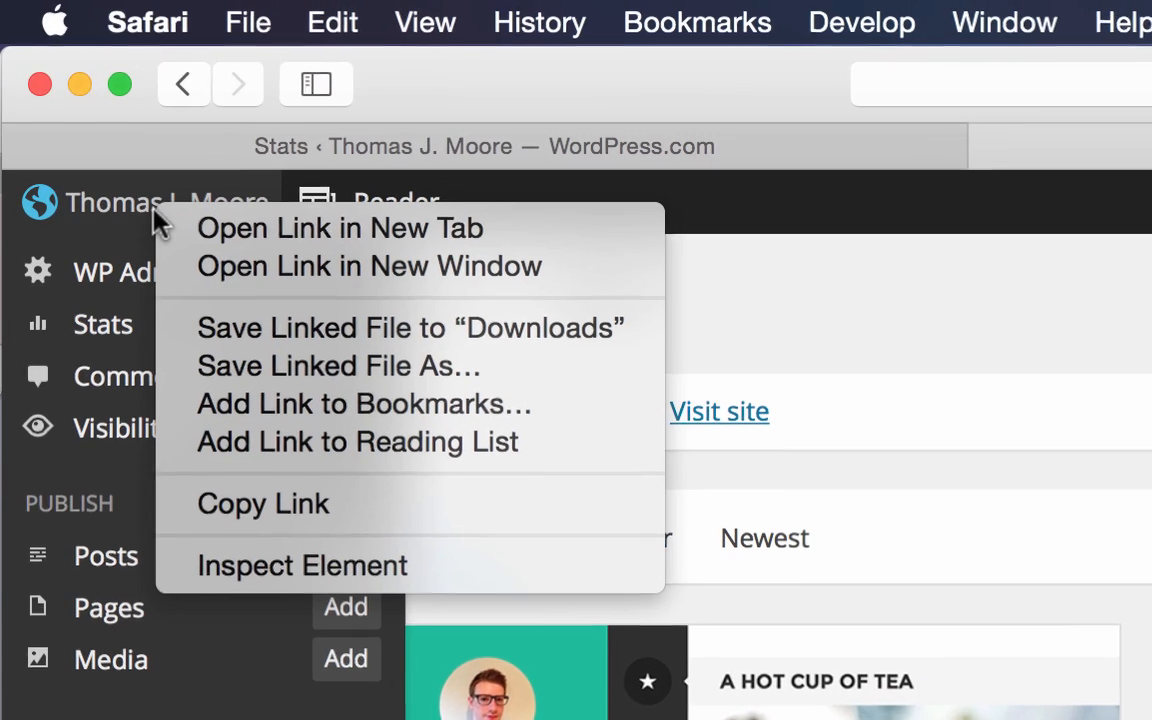
click(78, 91)
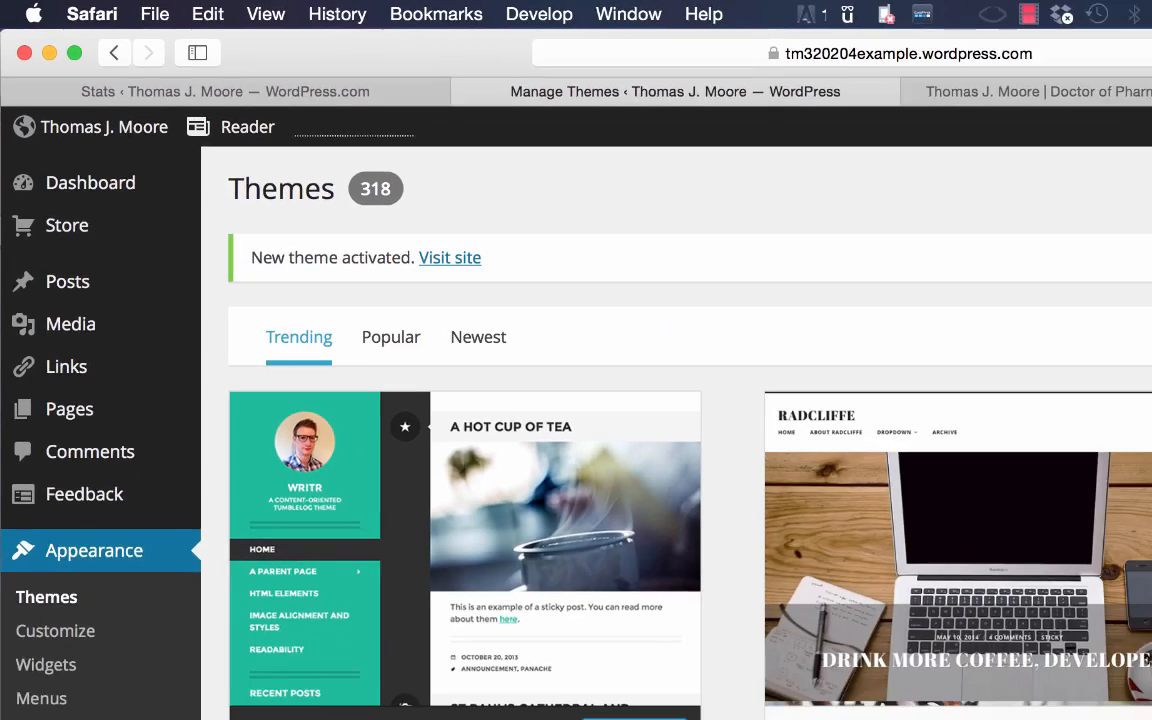
click(935, 59)
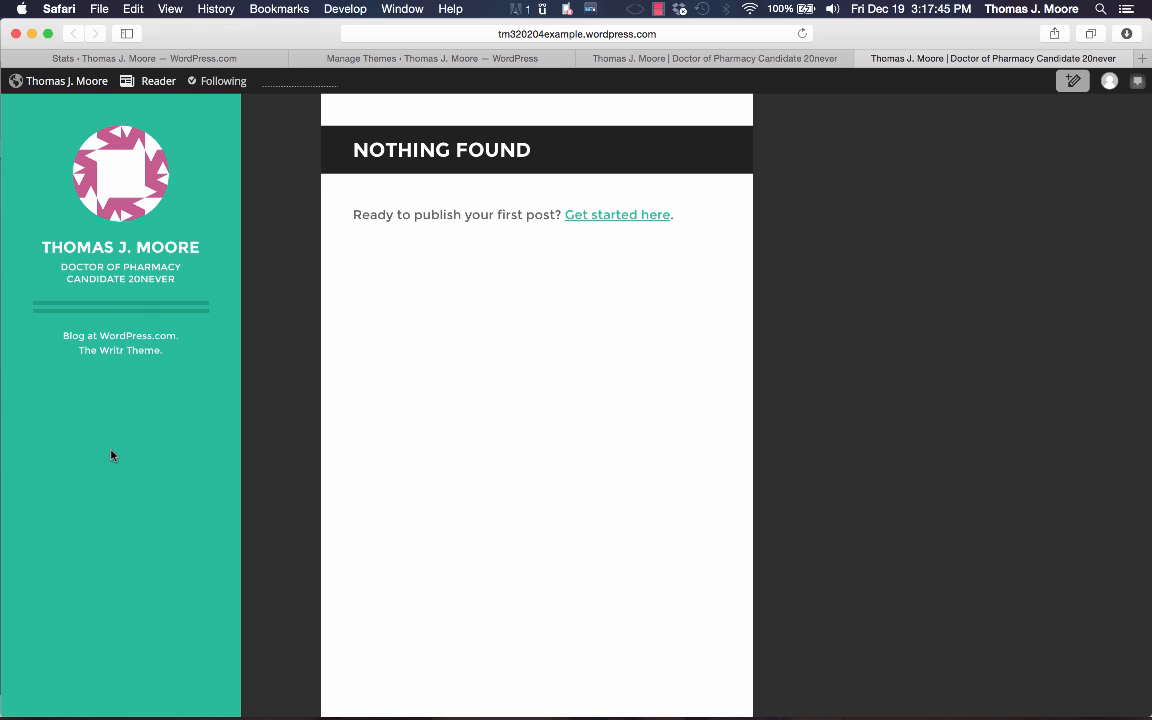
click(866, 60)
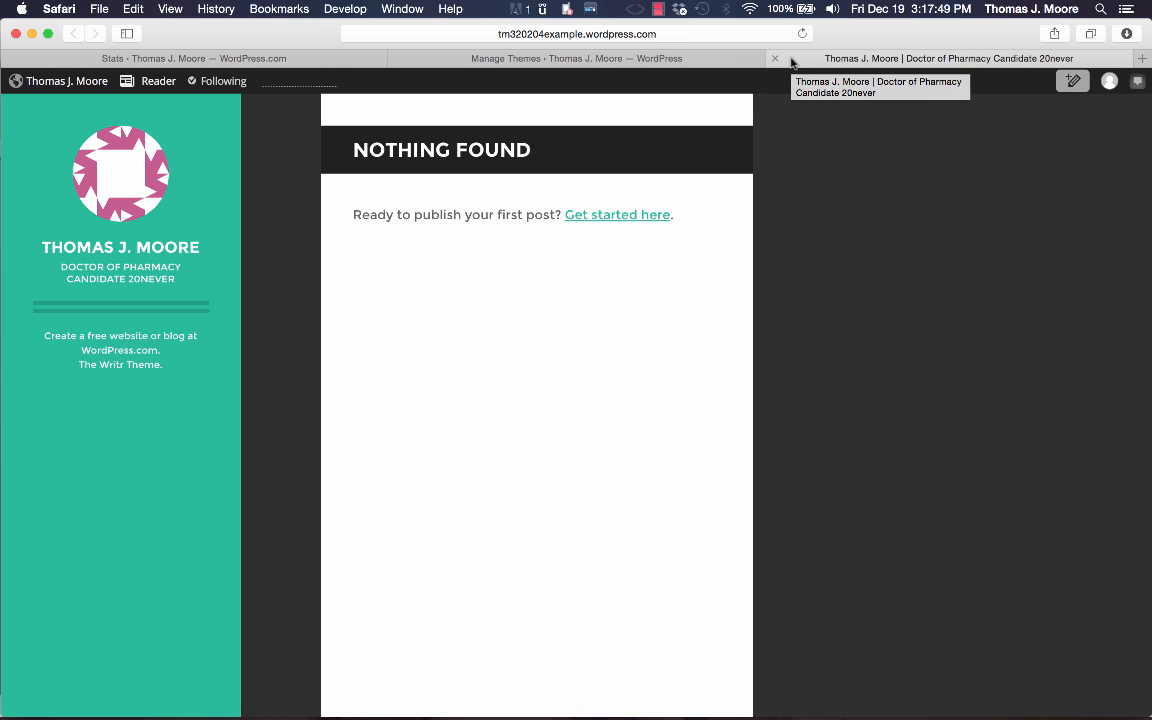
click(776, 60)
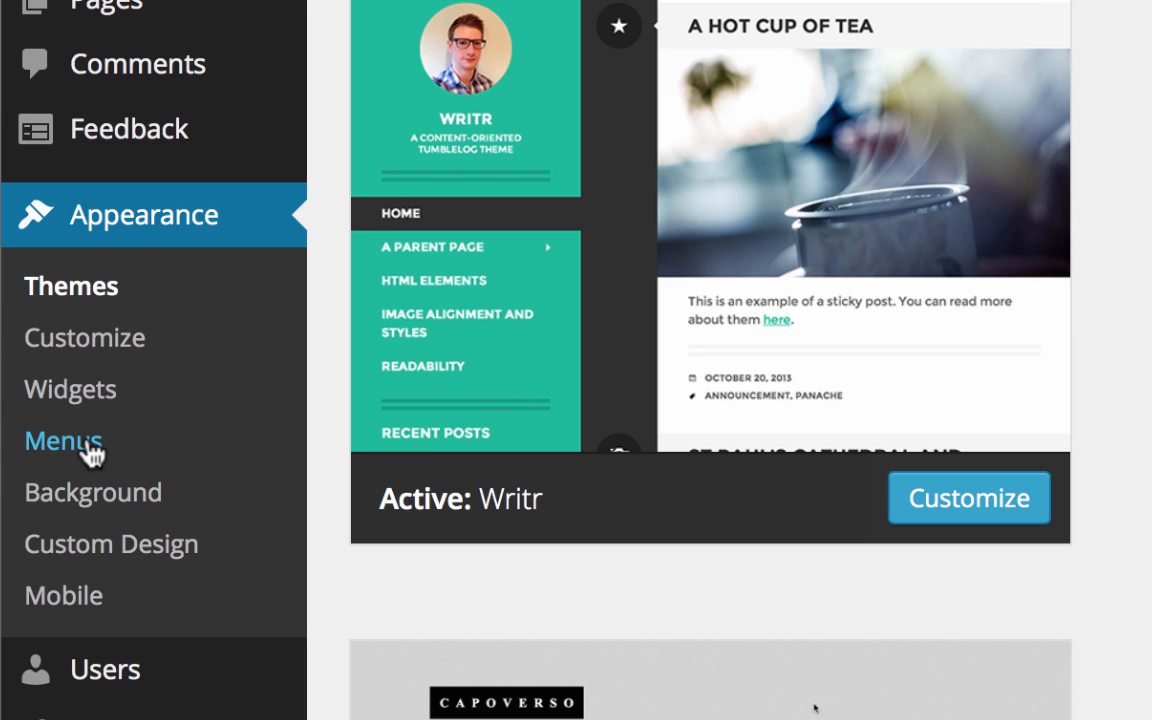
- Go to the site's menu editor and name the new menu Default
click(87, 441)
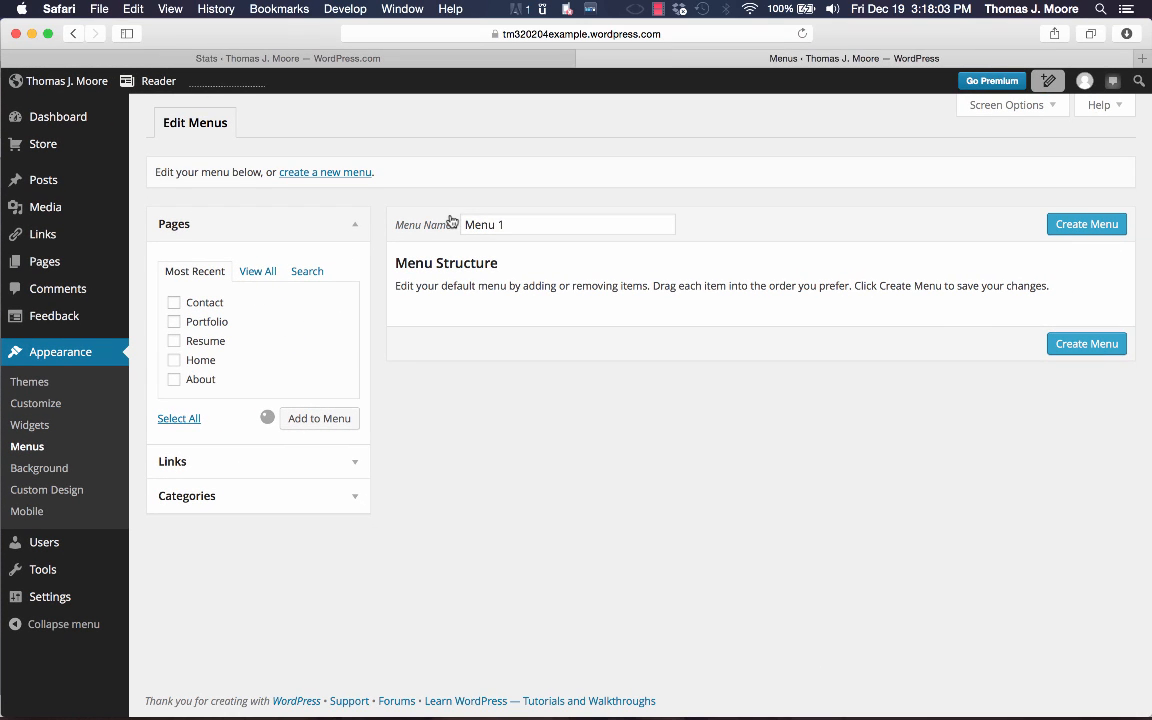
click(522, 223)
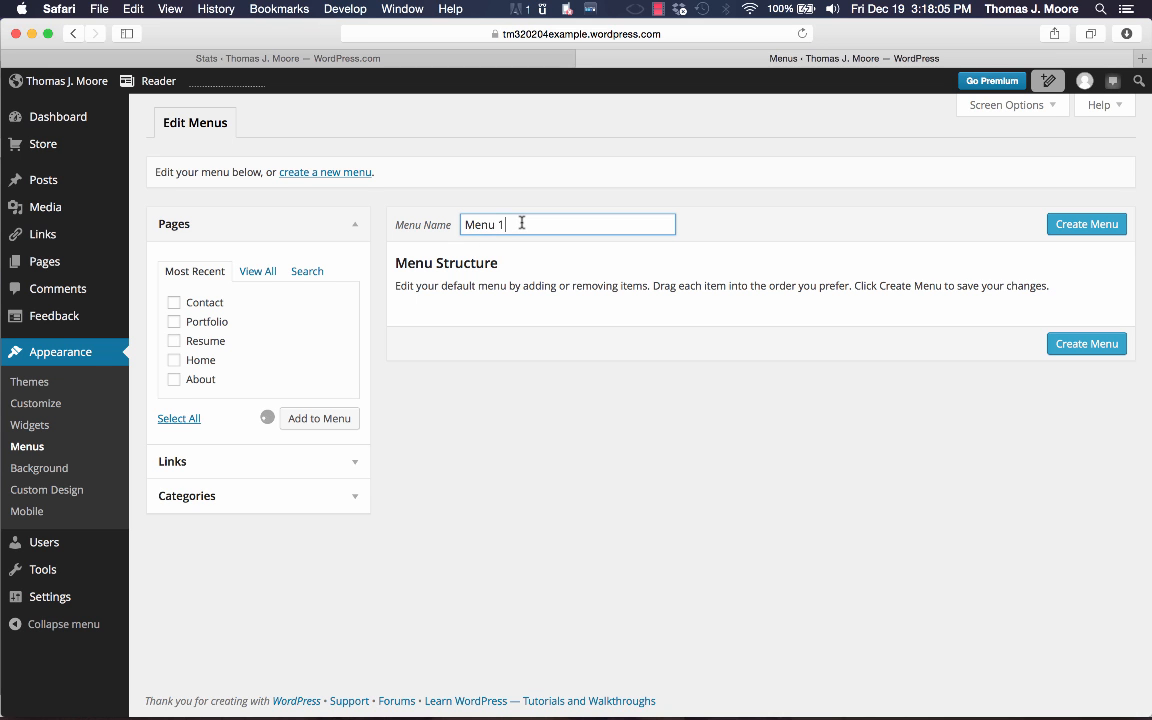
key(BackSpace)
key(BackSpace)
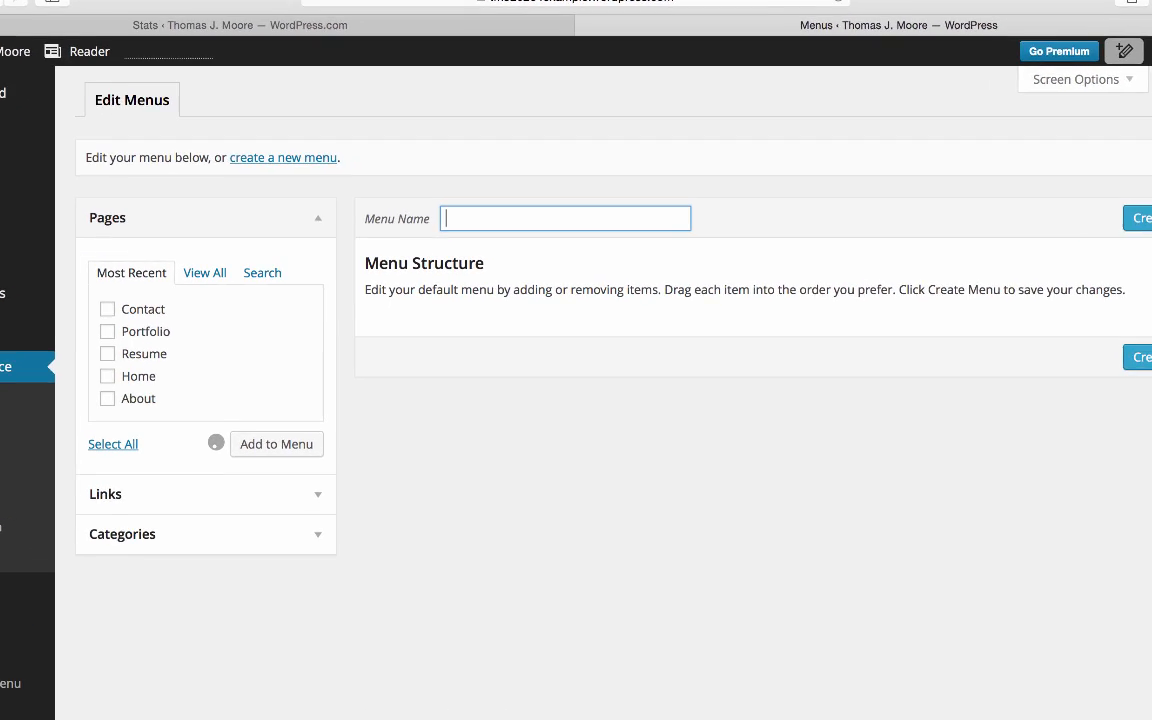
text(Default)
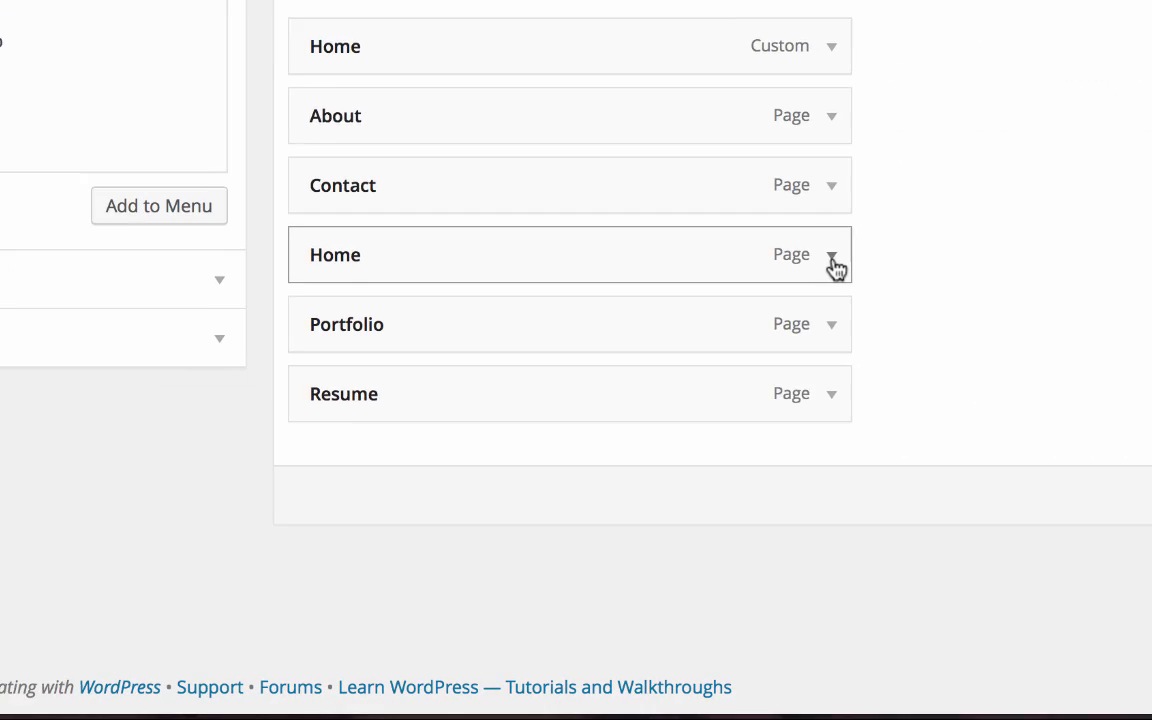
- Remove both Home items from the Default menu and order the remaining pages as About, Portfolio, Resume, Contact
click(715, 449)
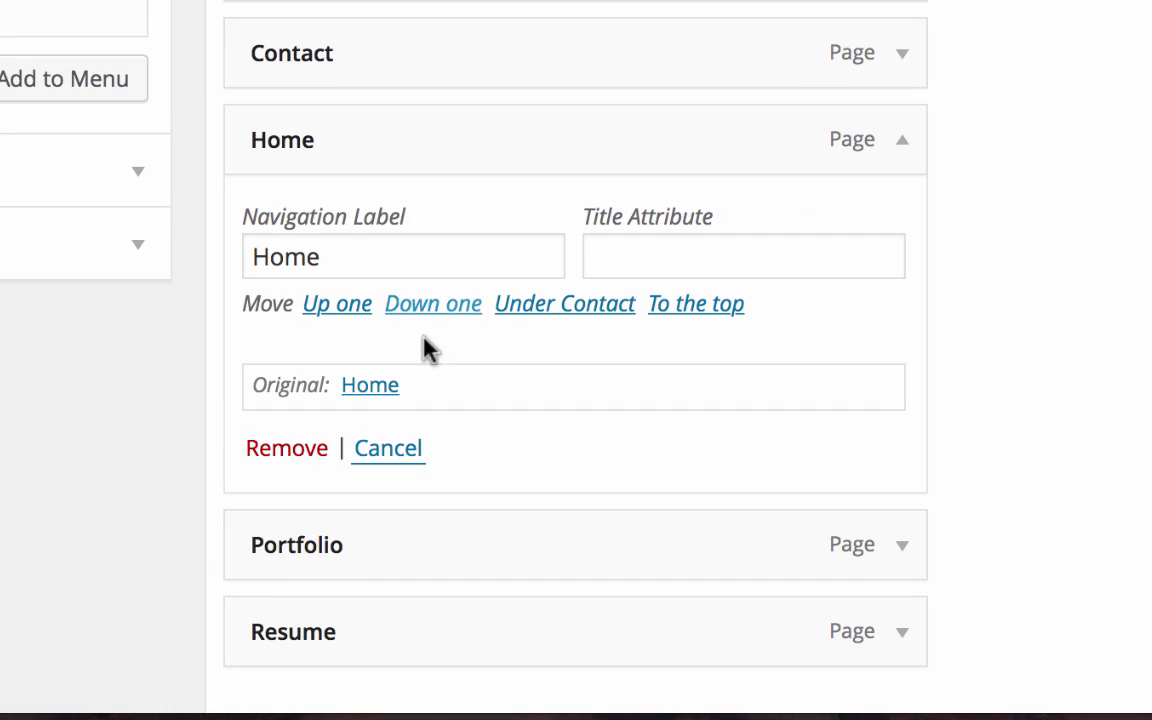
click(300, 455)
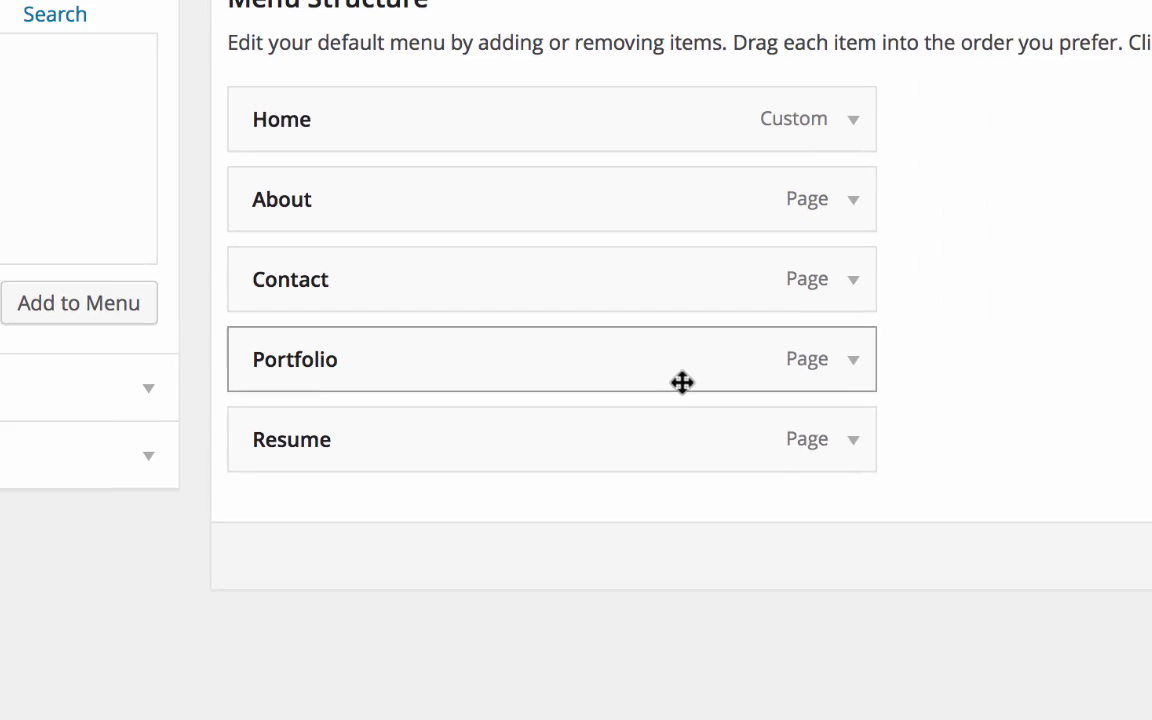
click(843, 174)
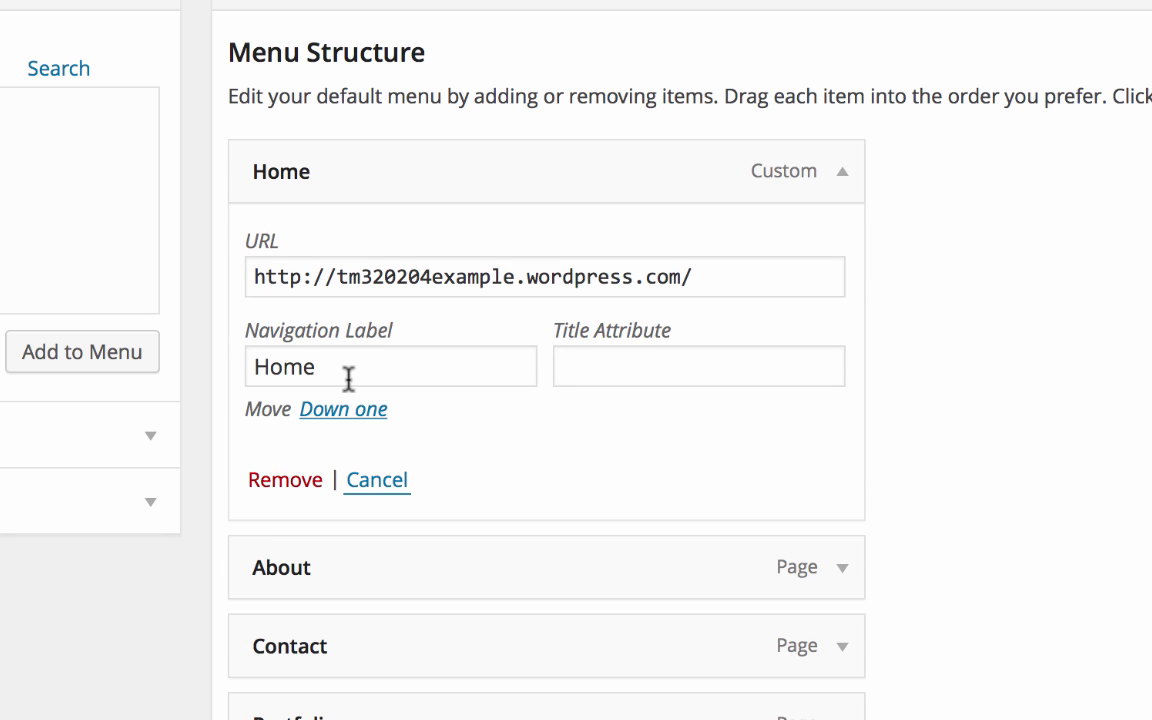
click(305, 482)
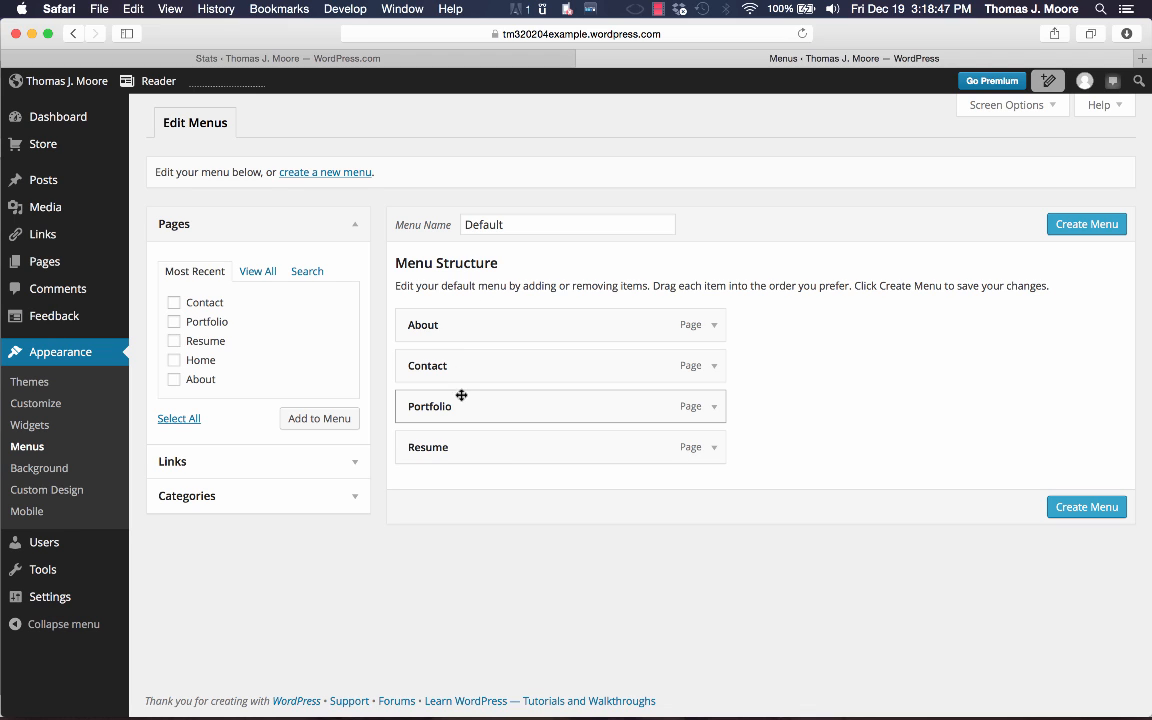
drag(457, 410, 420, 385)
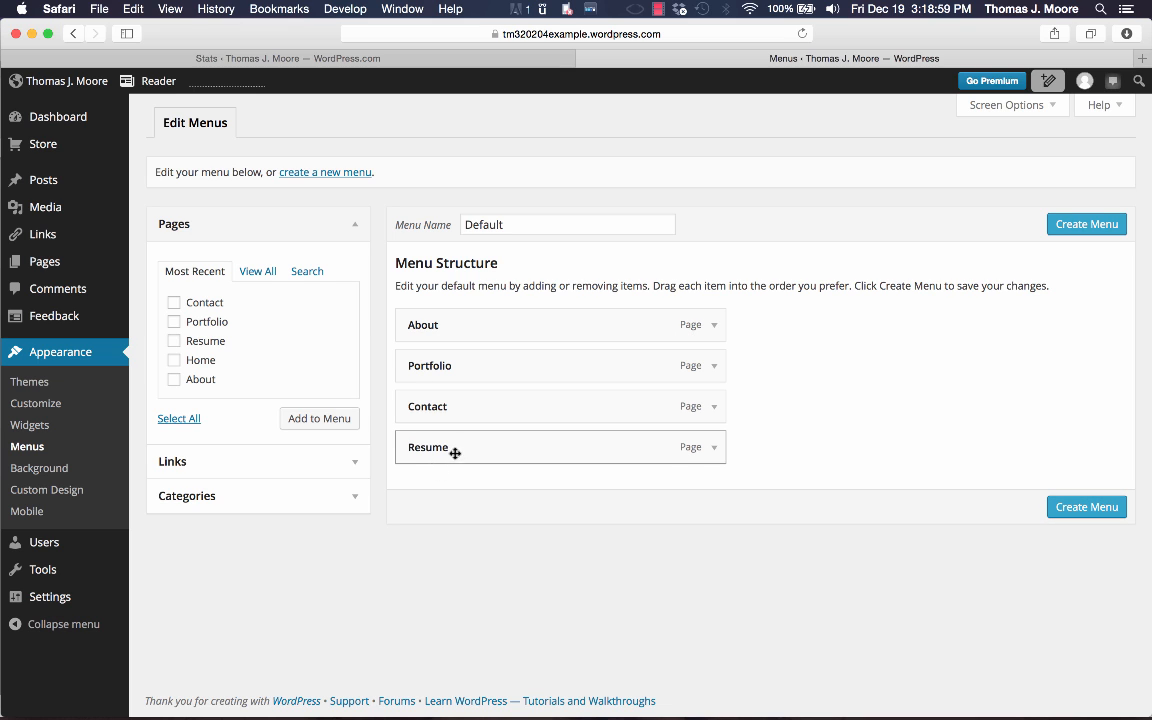
drag(455, 450, 399, 406)
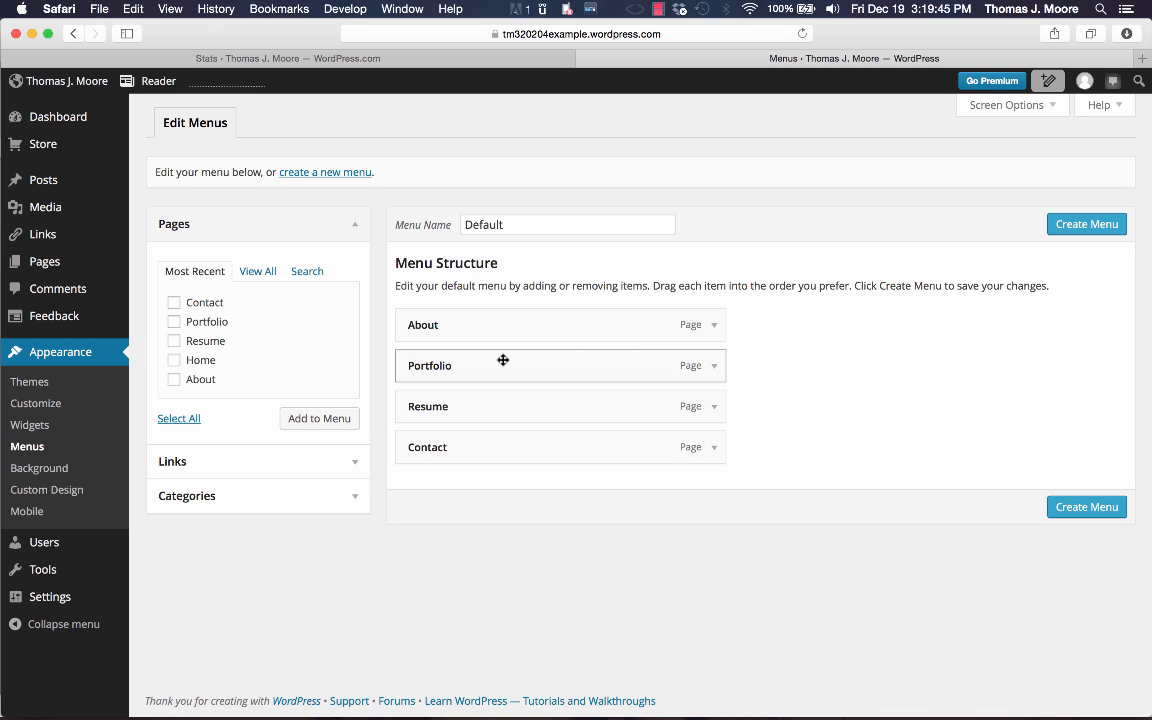
- Try nesting Portfolio under About and adding a second Contact item, reverting both changes to the Default menu
drag(503, 360, 538, 360)
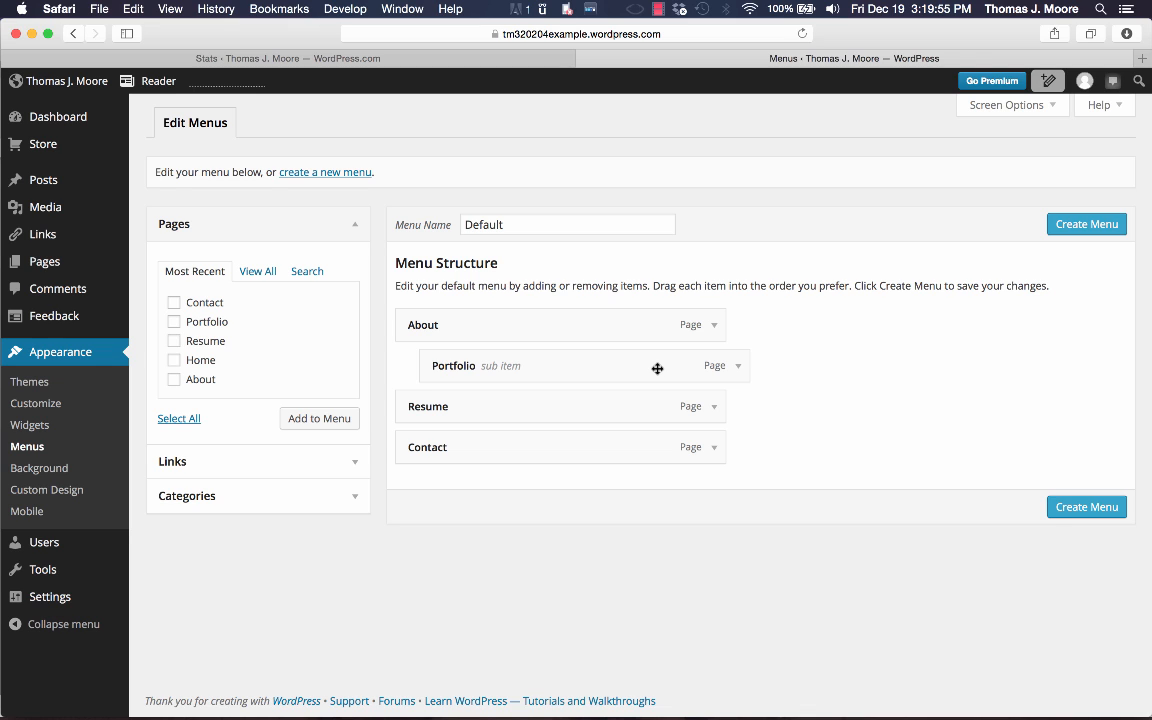
drag(657, 368, 524, 357)
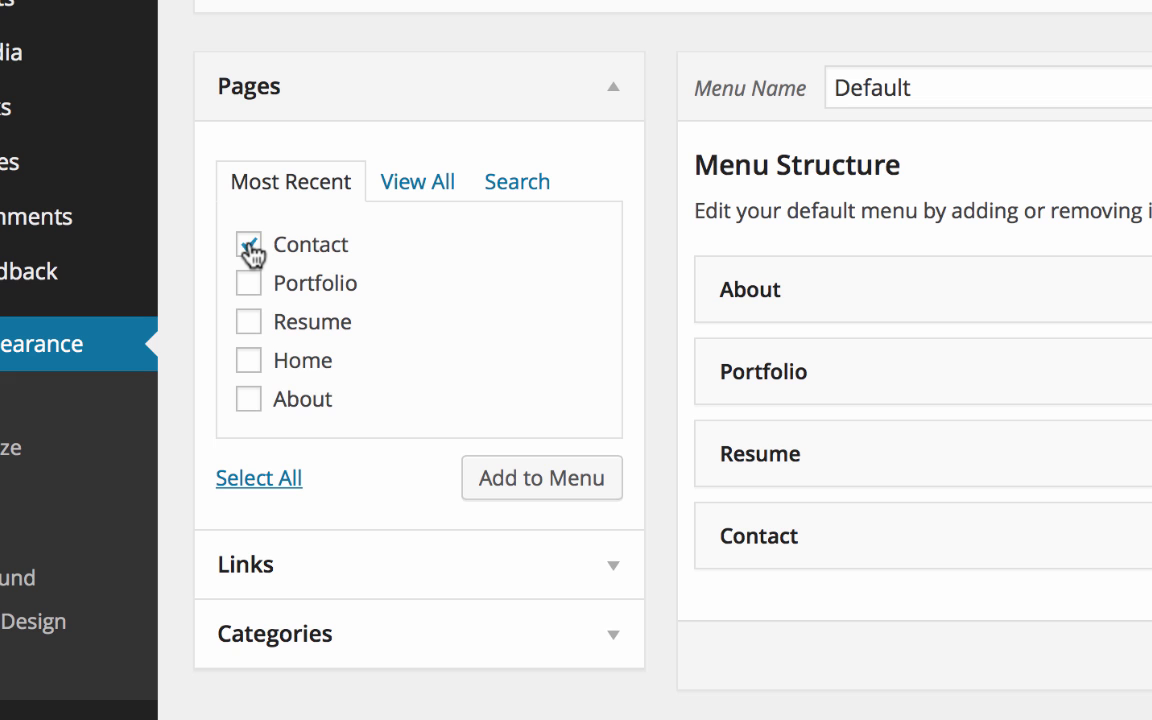
click(540, 488)
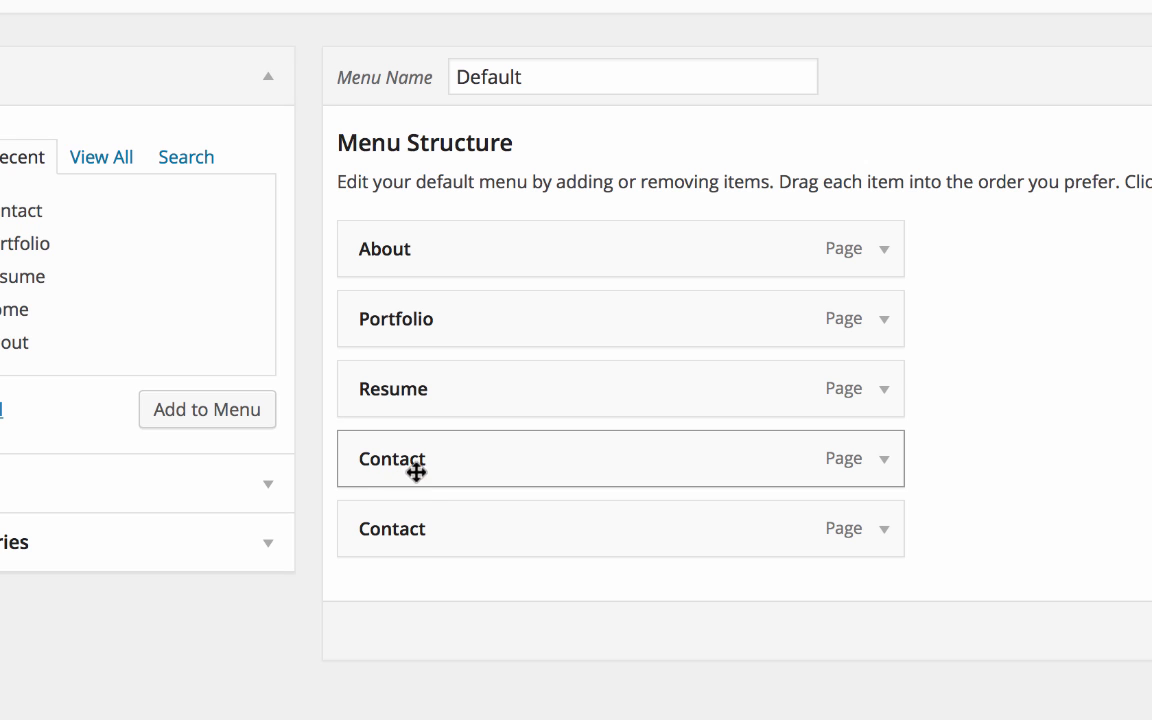
click(886, 530)
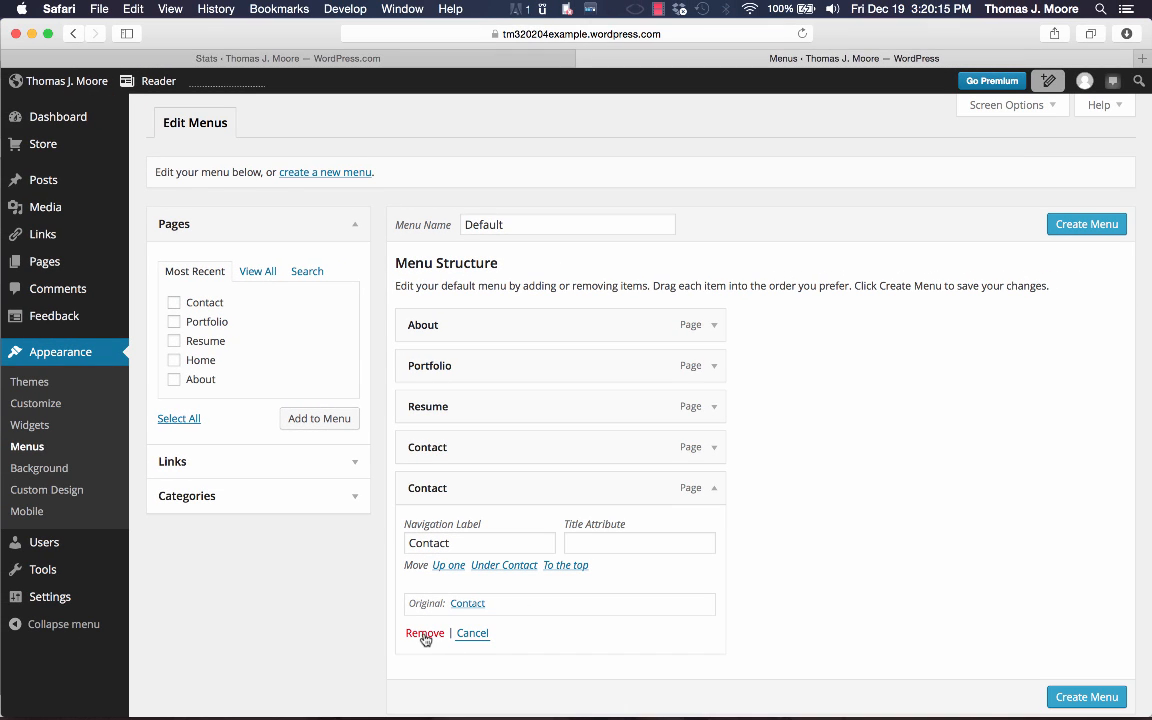
click(424, 634)
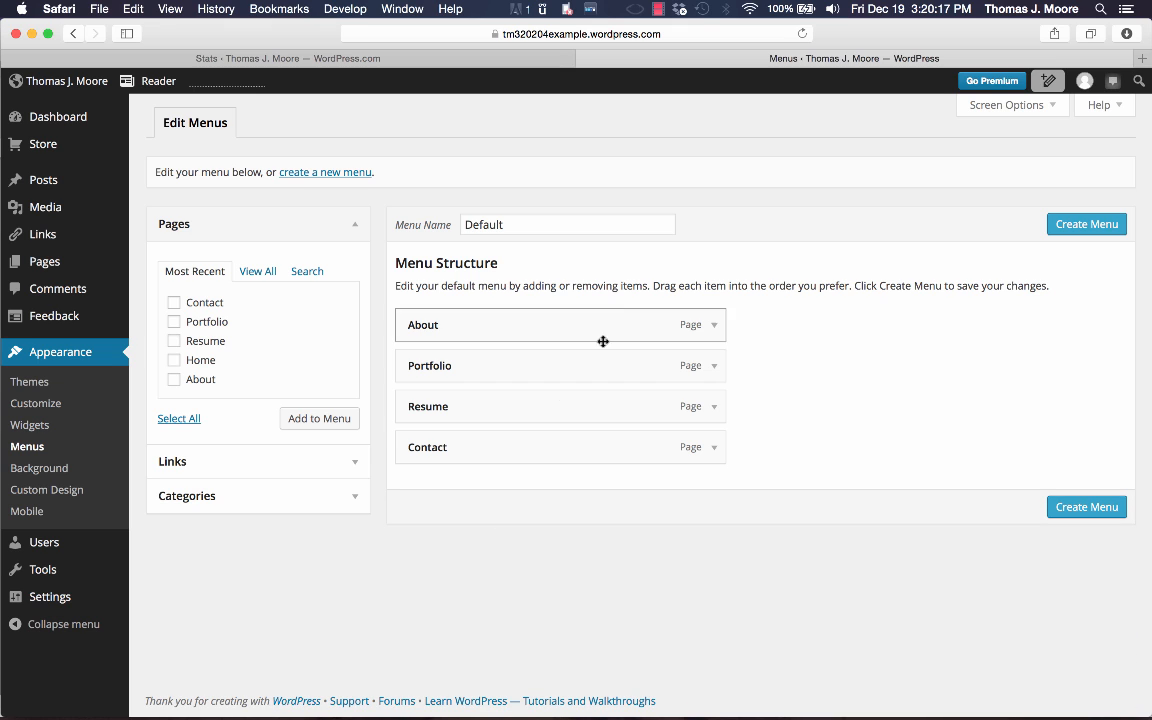
- Create and save the Default menu, and check its items on the live front page in a new browser tab
click(1074, 517)
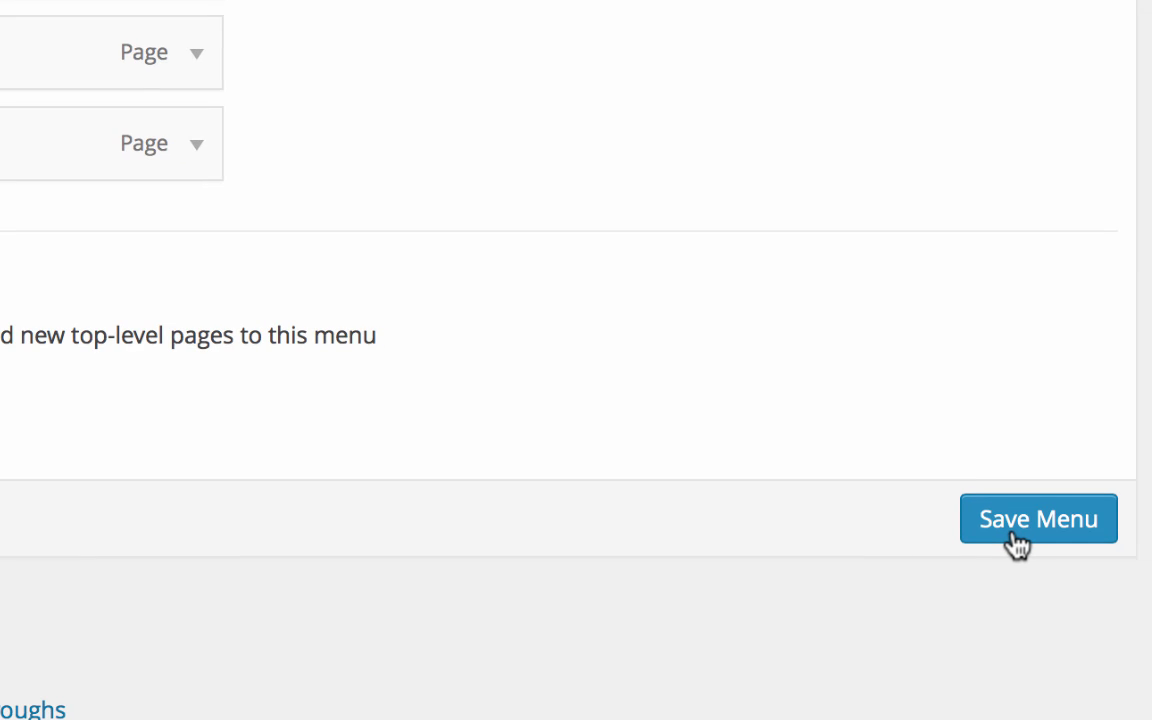
click(1016, 542)
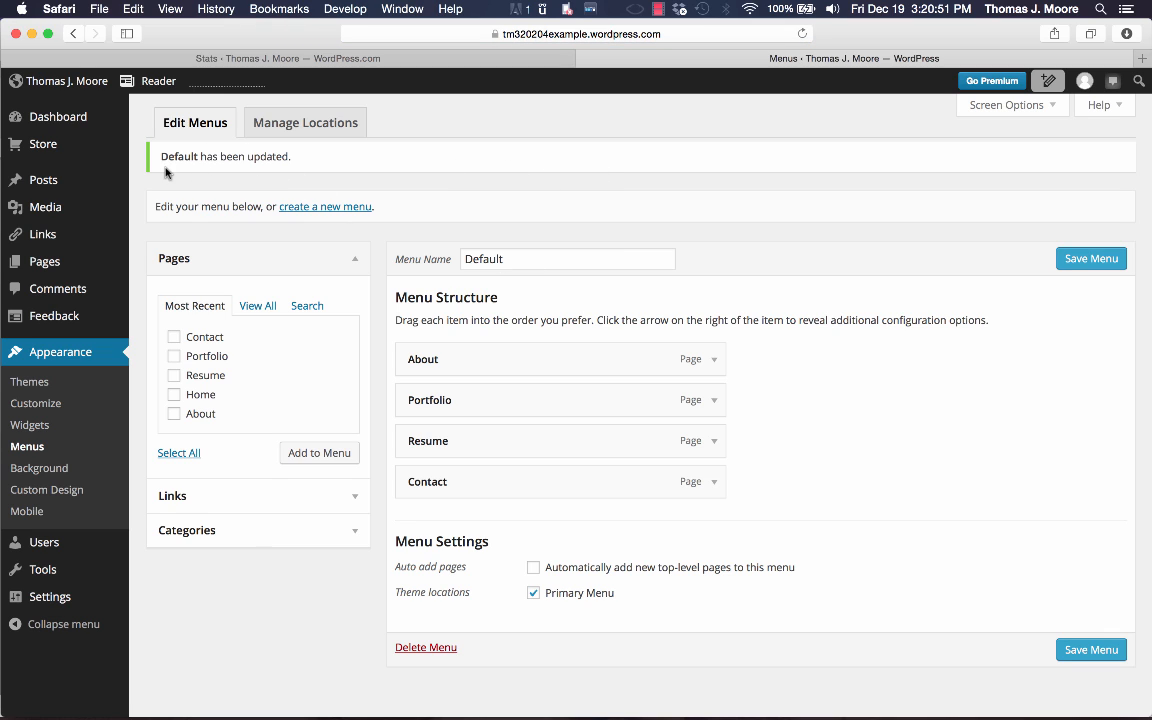
right_click(74, 84)
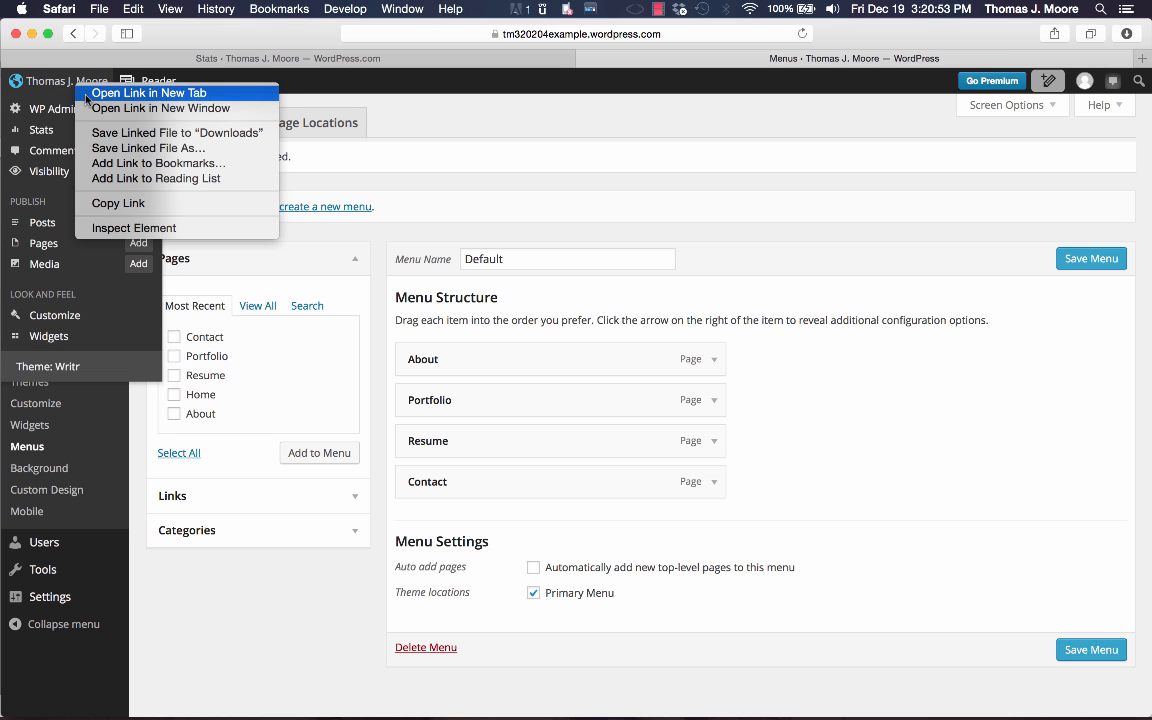
click(98, 92)
click(887, 60)
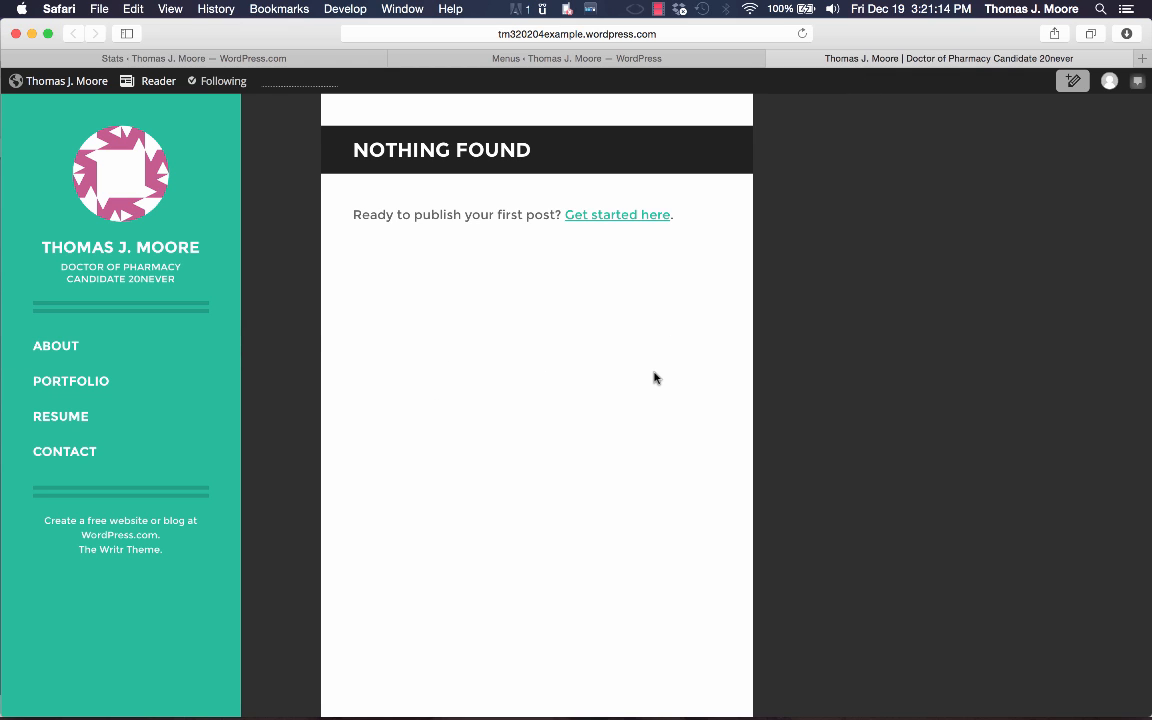
scroll(773, 284, up, 5)
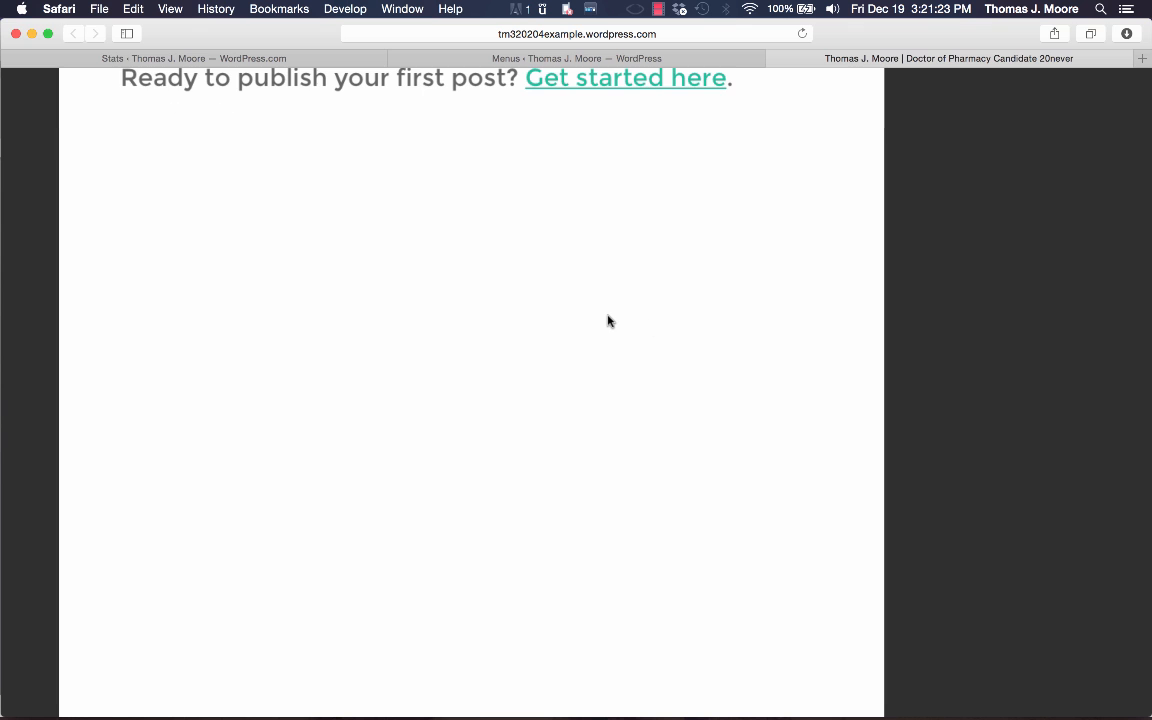
scroll(722, 348, down, 5)
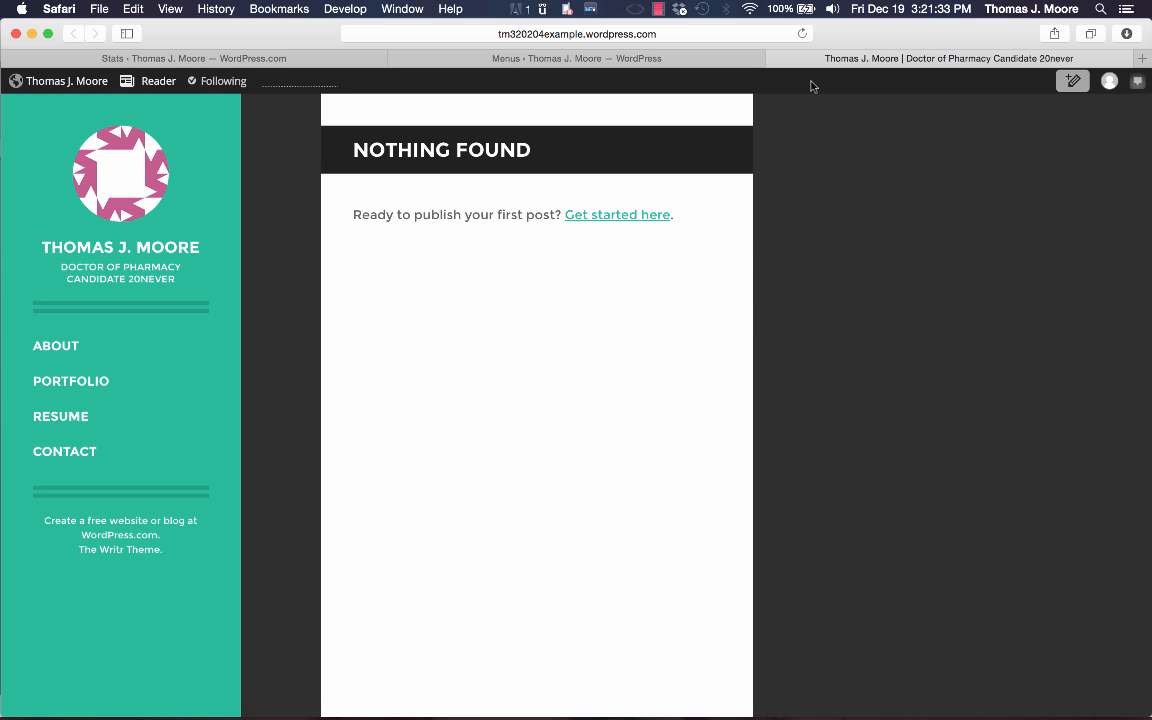
- Enable Wider Content Area and set the color scheme to Red in the theme options, then save and leave the customizer
click(648, 59)
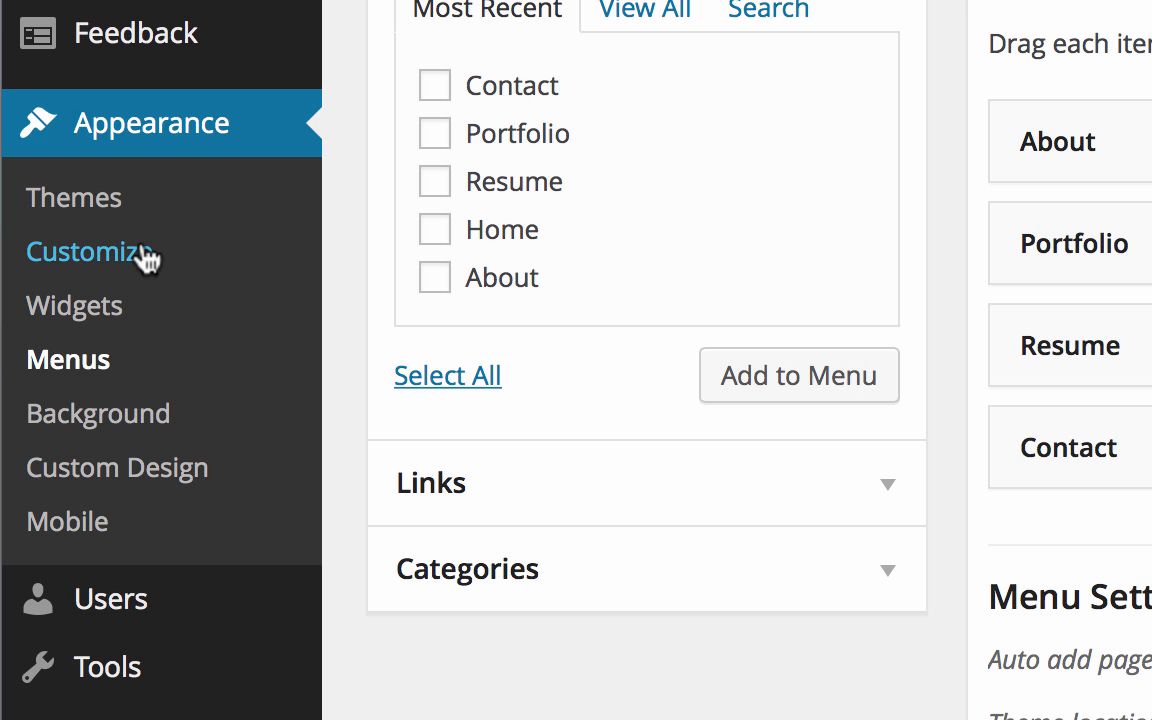
click(142, 248)
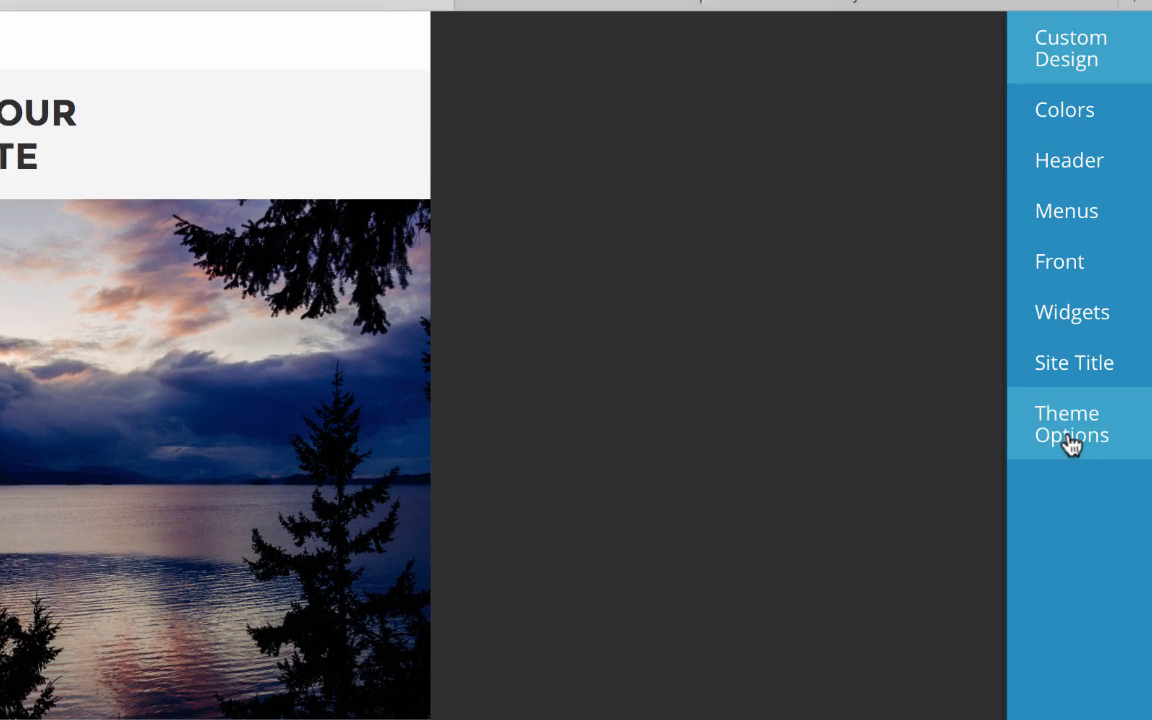
click(1107, 307)
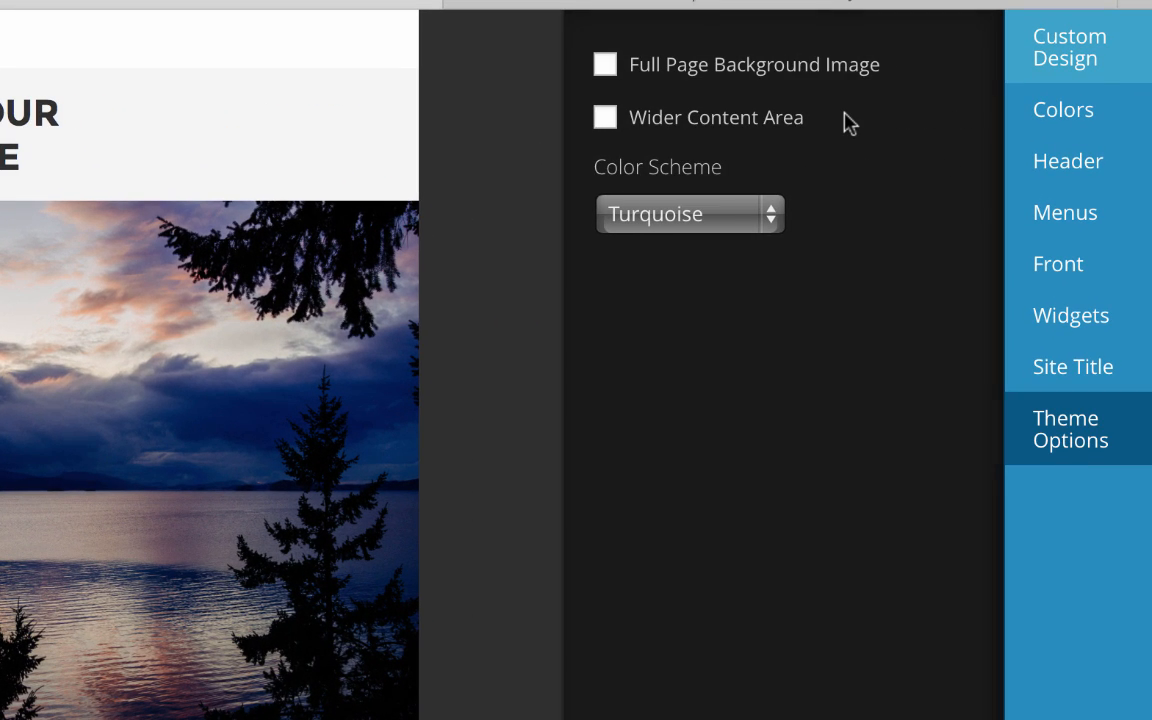
click(612, 118)
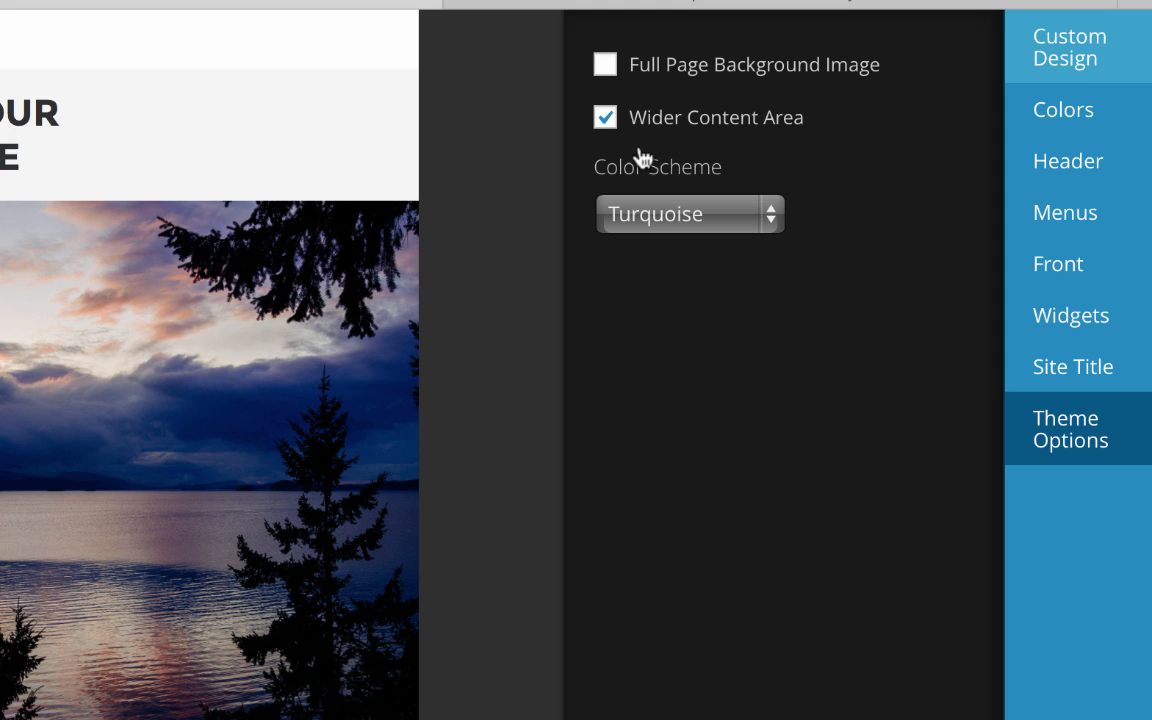
click(772, 222)
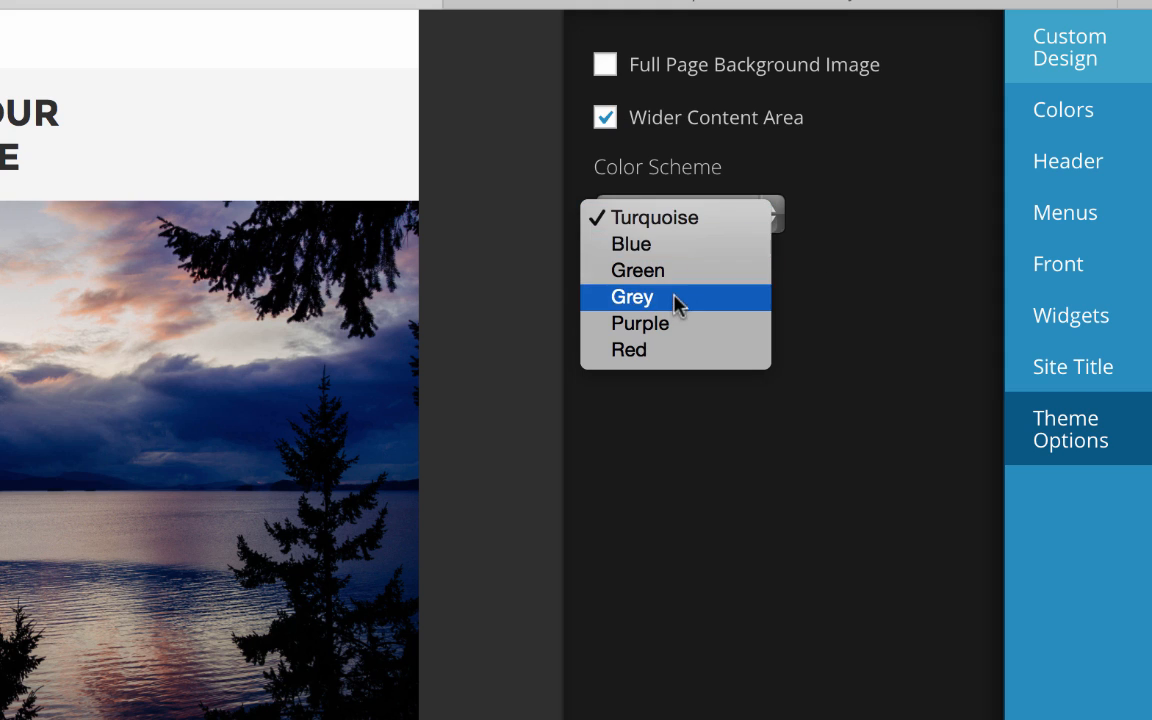
click(678, 351)
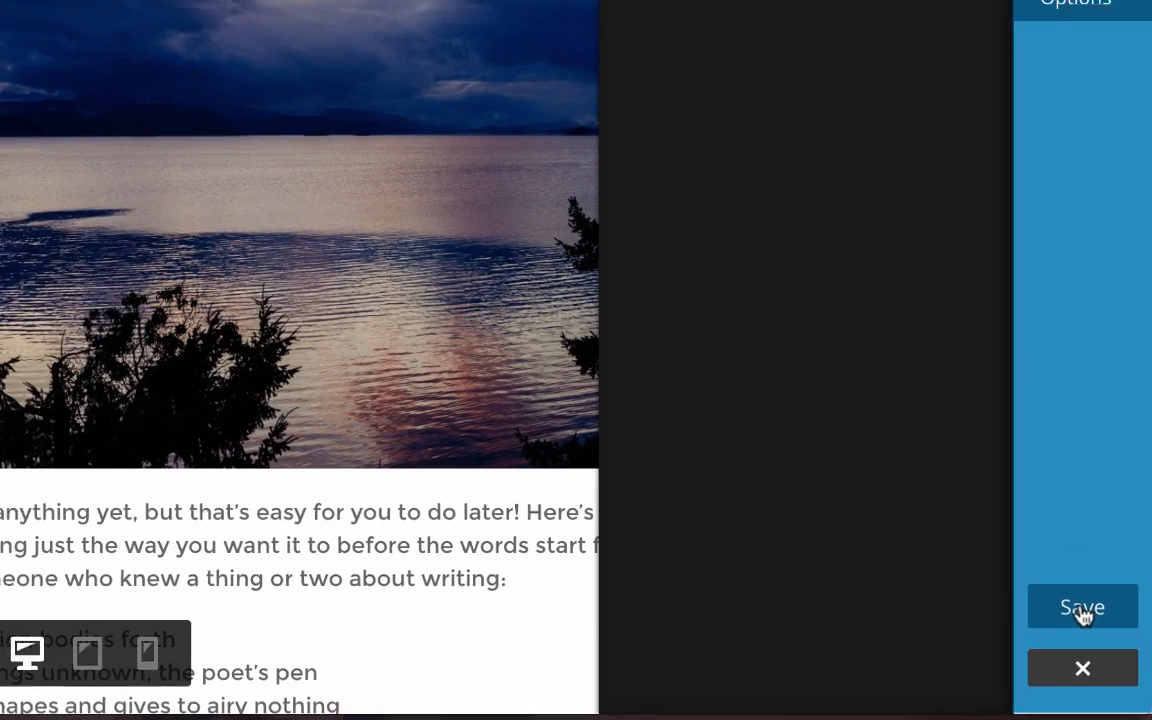
click(1111, 656)
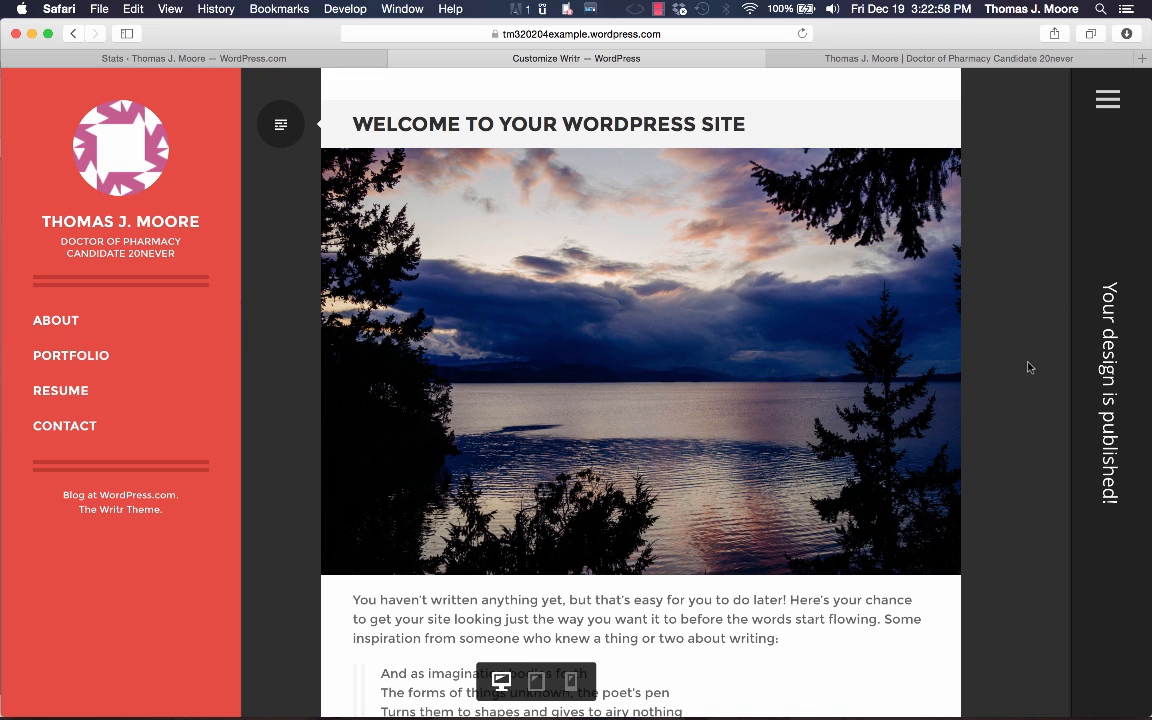
click(1029, 367)
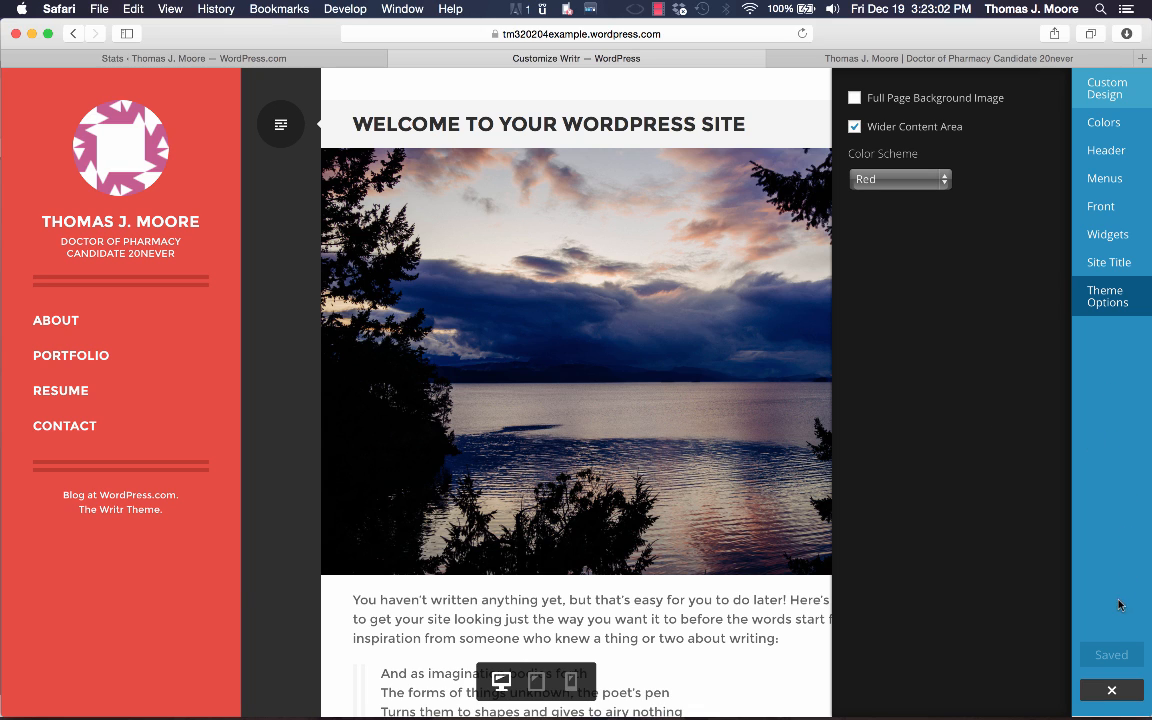
click(1110, 693)
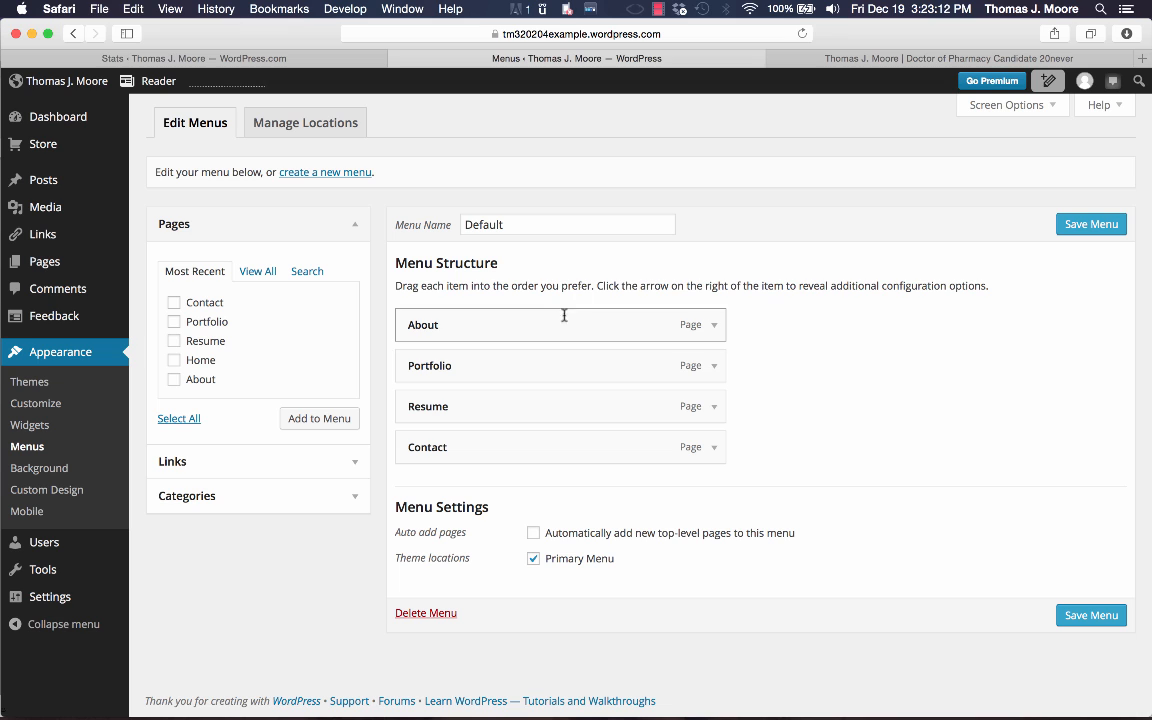
- Reload the live site and view its Portfolio and About pages with the saved theme options
click(768, 59)
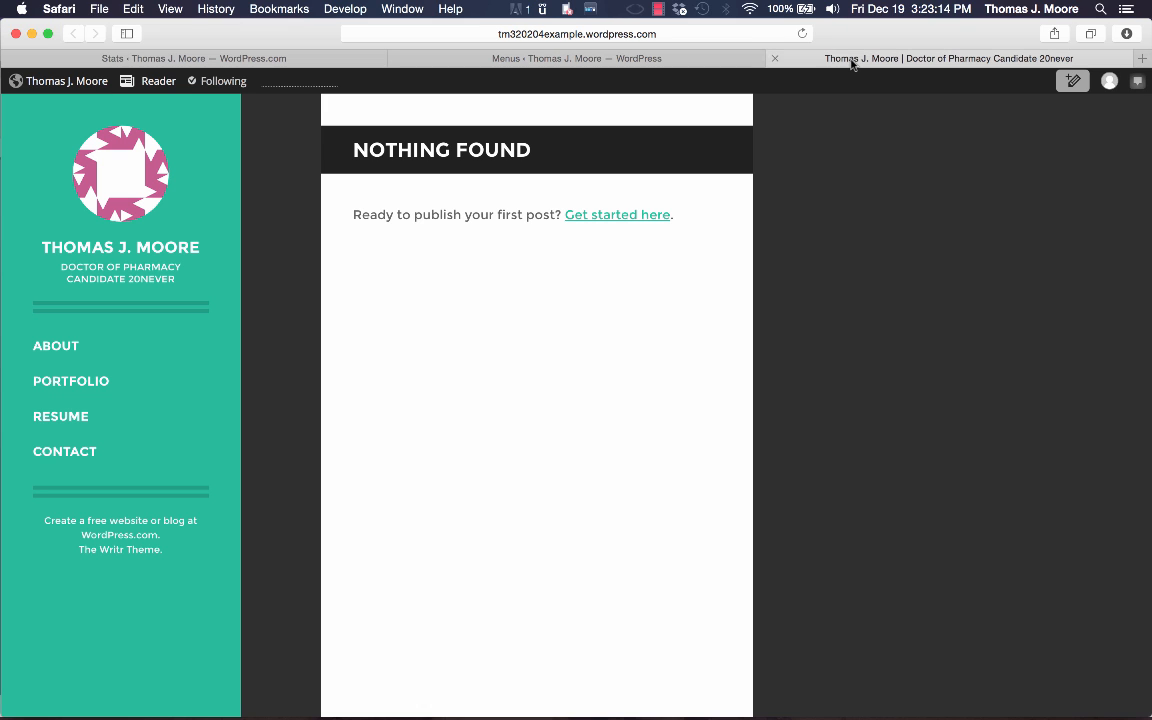
click(802, 34)
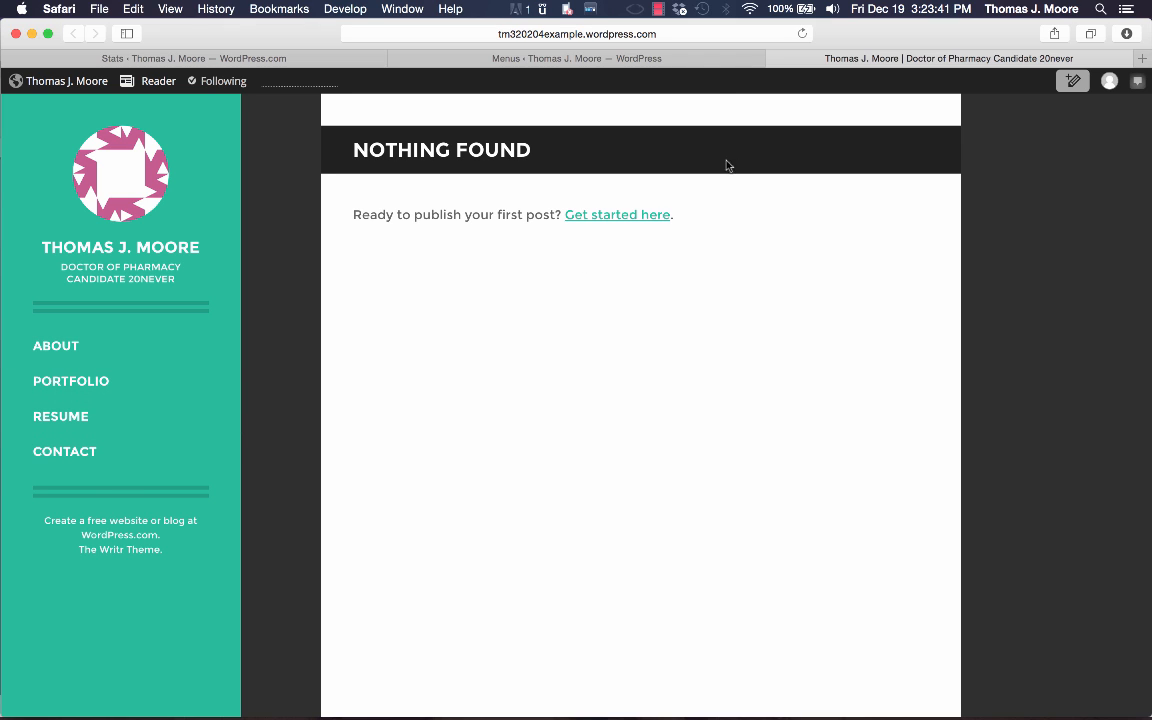
click(48, 350)
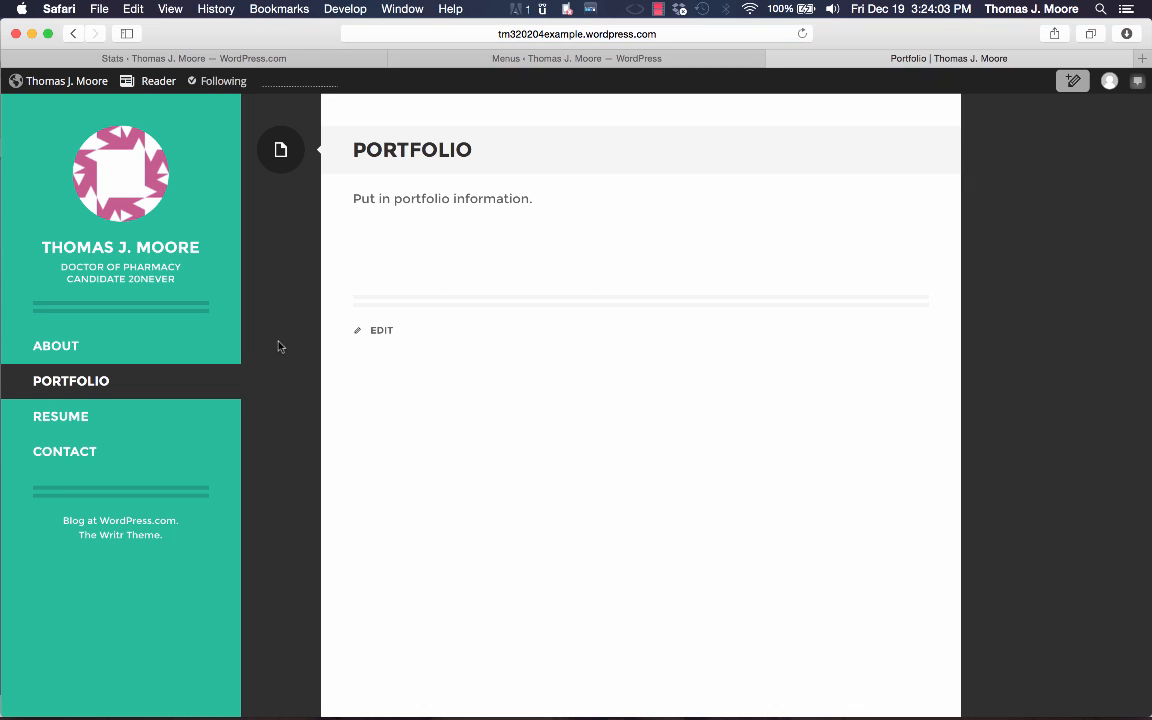
click(117, 345)
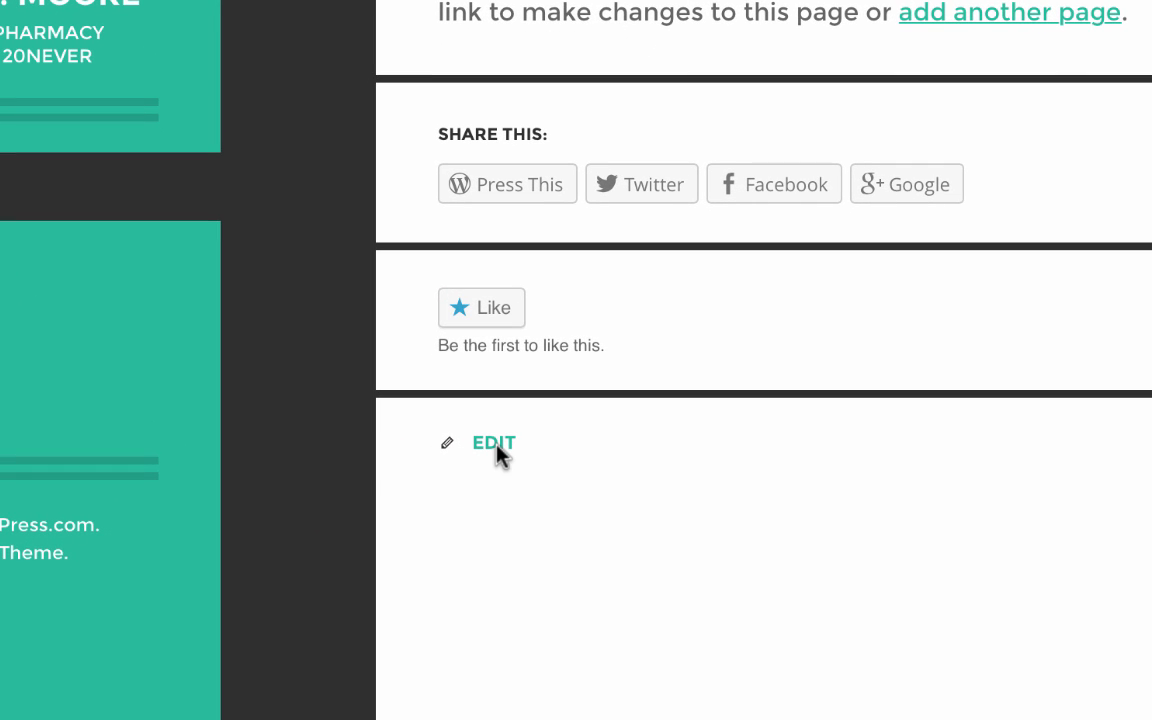
- Open the About page for editing from its live view, and reopen it in the editor from the list of all pages
click(497, 446)
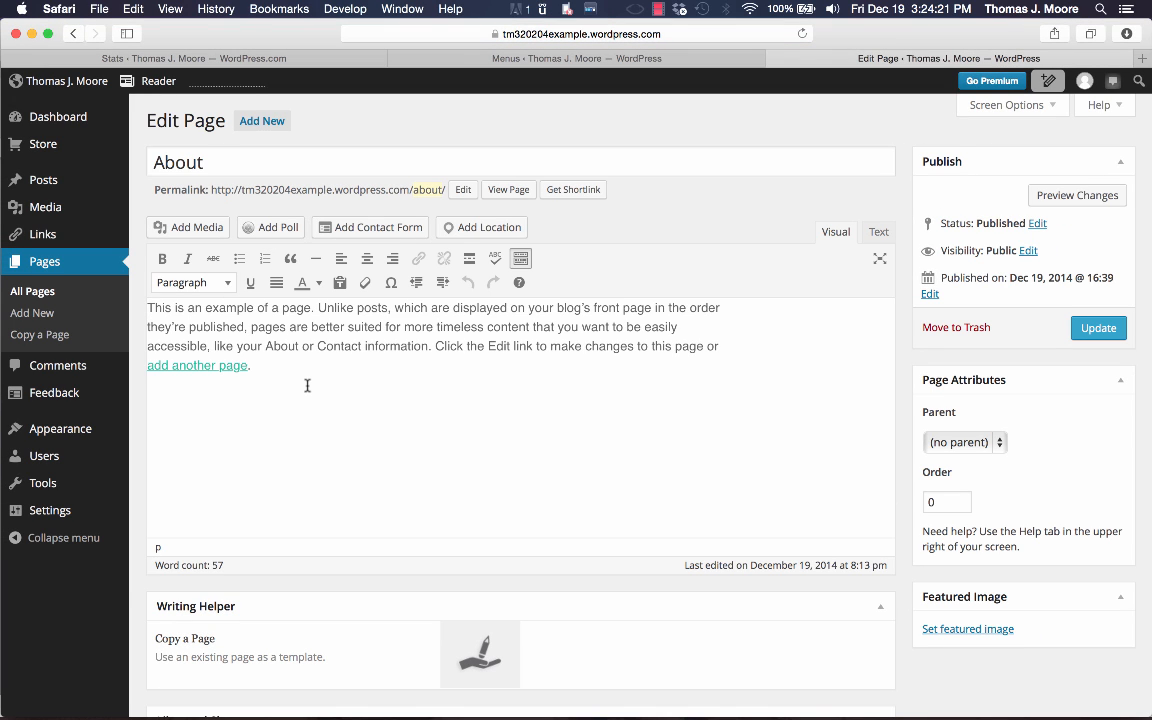
scroll(276, 441, down, 1)
scroll(276, 441, up, 1)
click(560, 58)
click(950, 58)
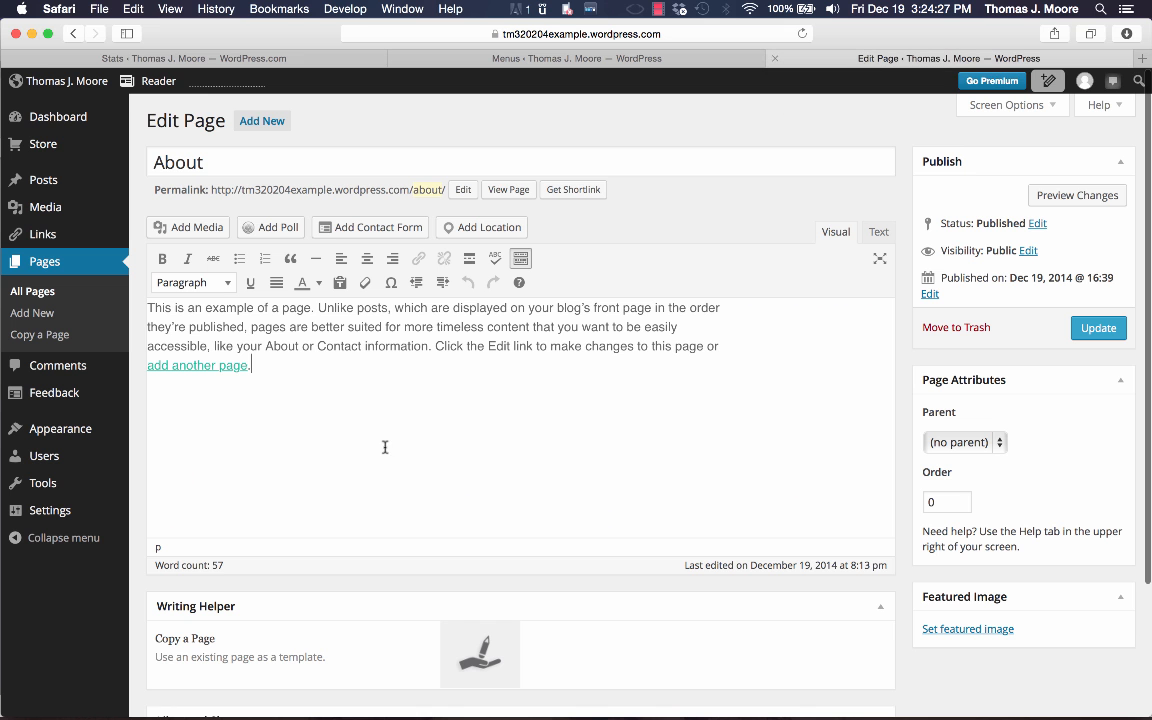
click(85, 262)
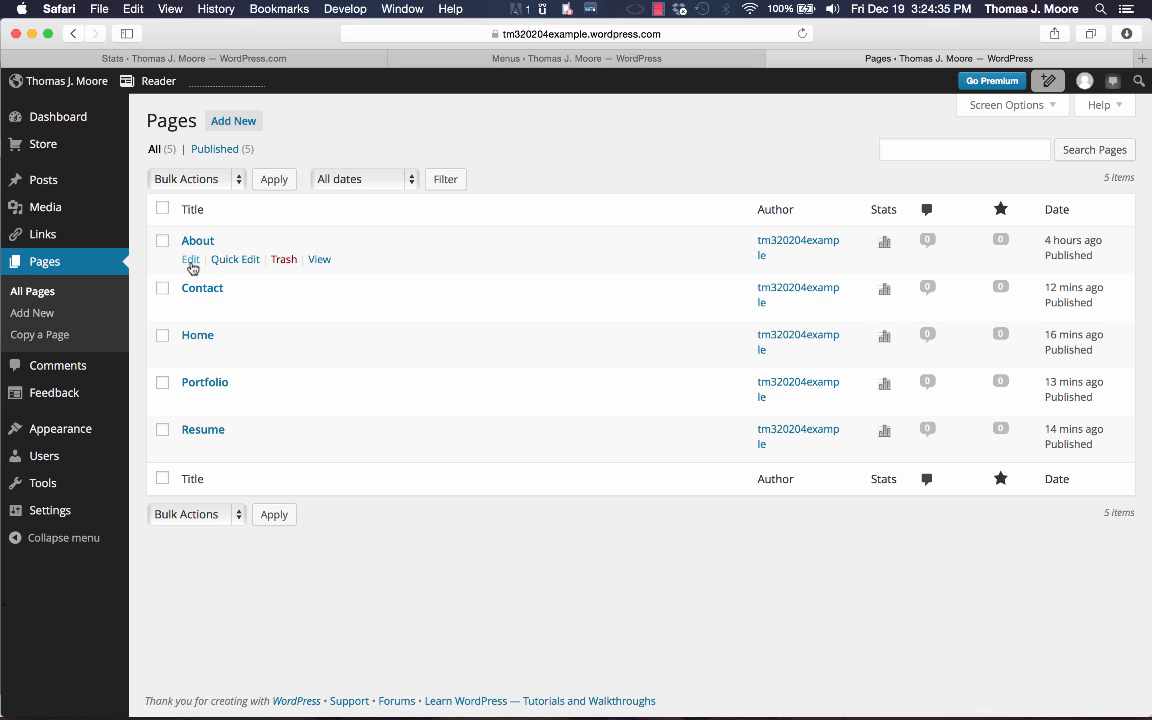
click(191, 262)
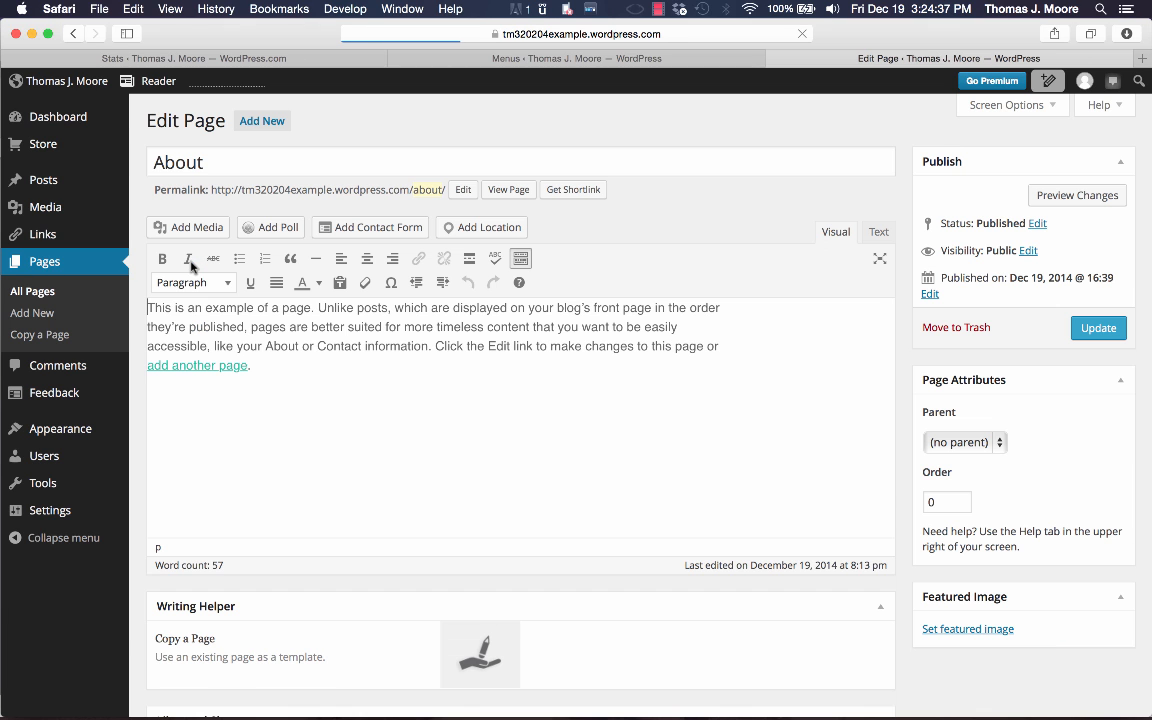
- Hide the likes and sharing buttons on the About page, update it, and return to the live front page
scroll(406, 429, down, 5)
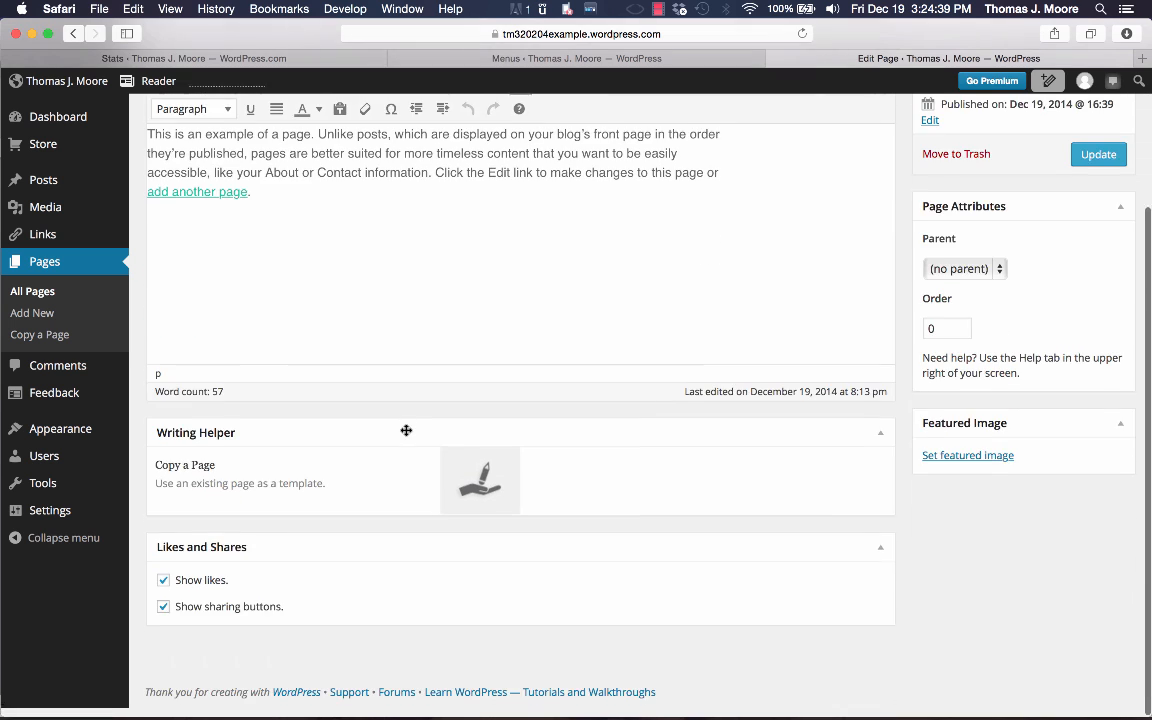
click(163, 590)
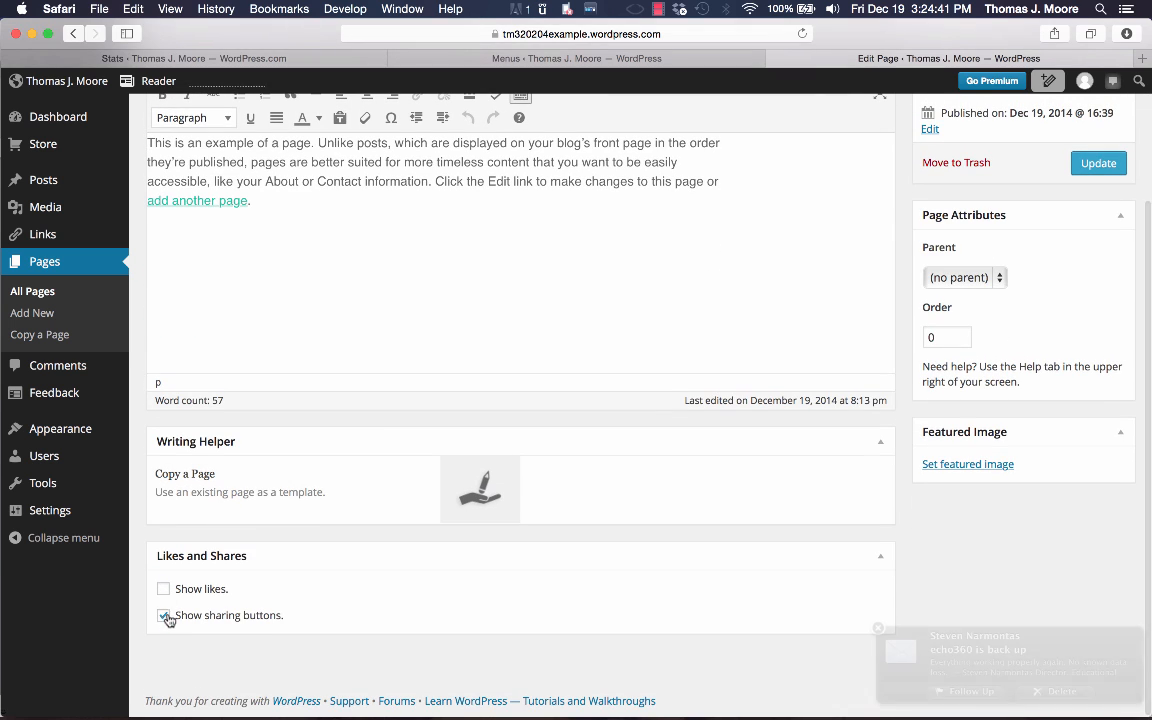
click(163, 615)
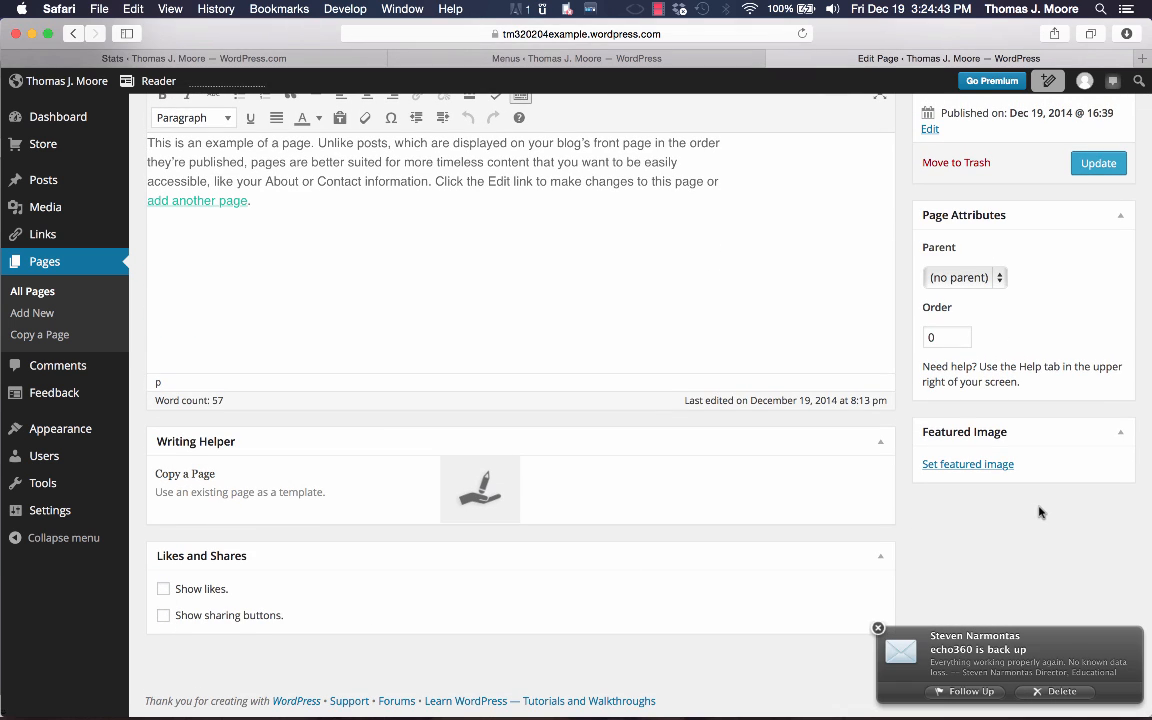
scroll(1035, 510, up, 5)
click(1098, 329)
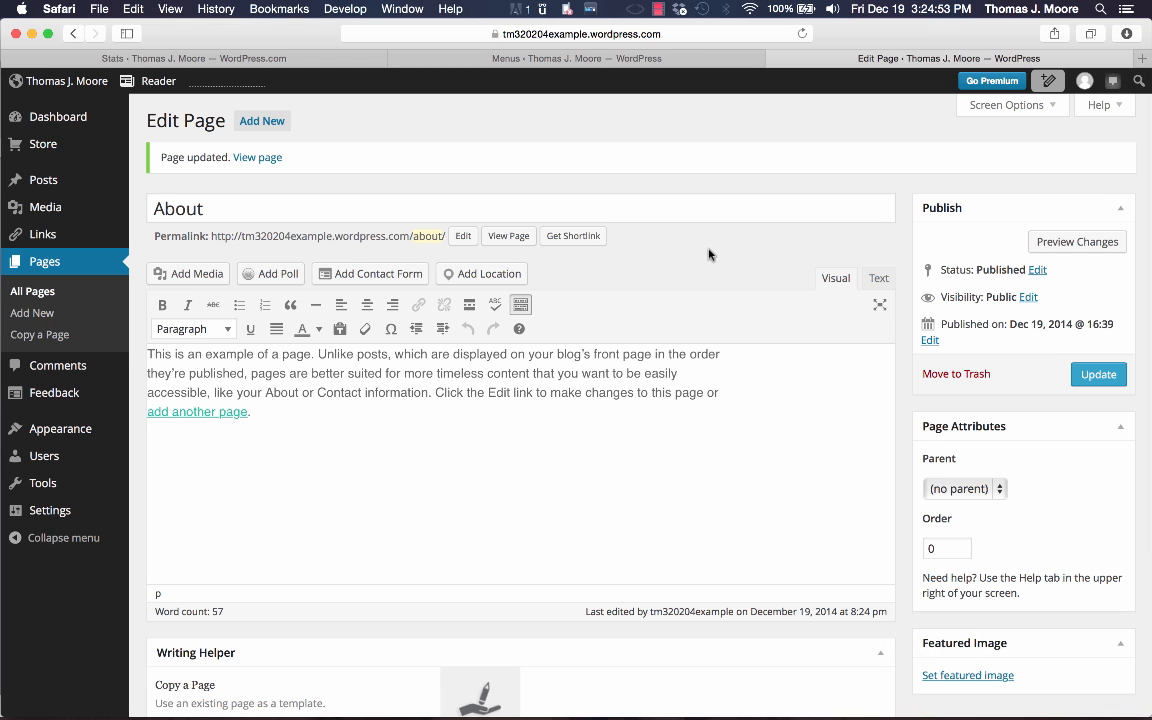
click(86, 84)
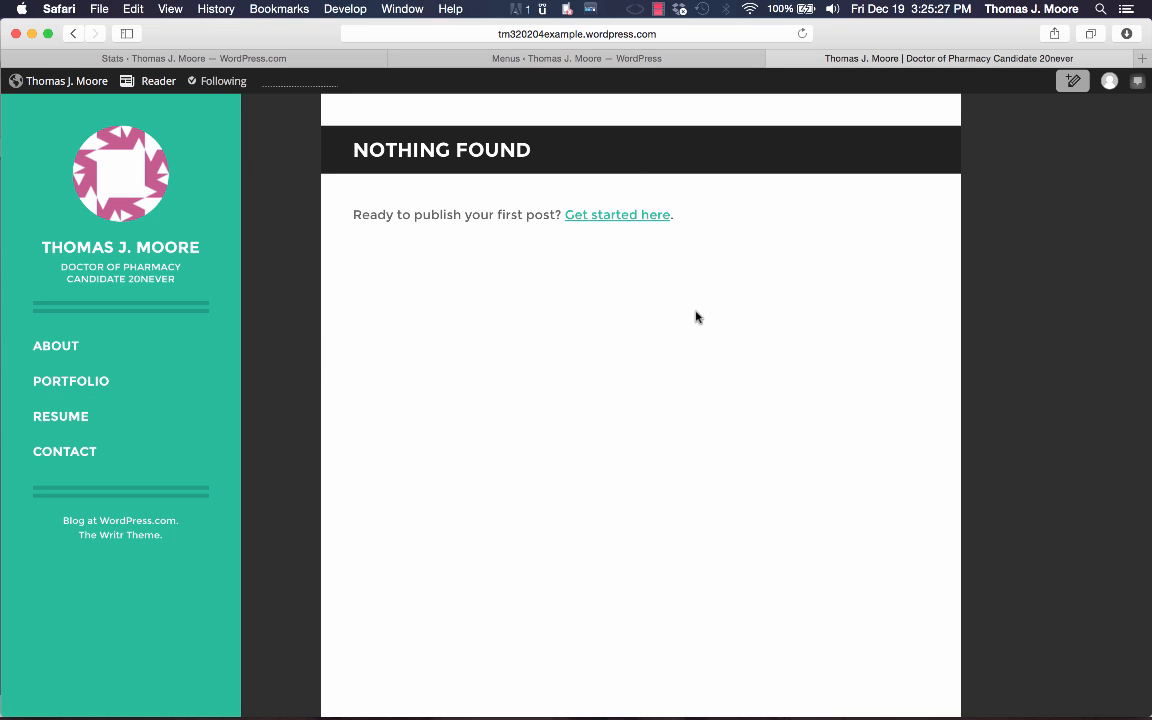
- Set the site to display the static page Home as its front page, save the reading settings, and reload the live site
click(630, 62)
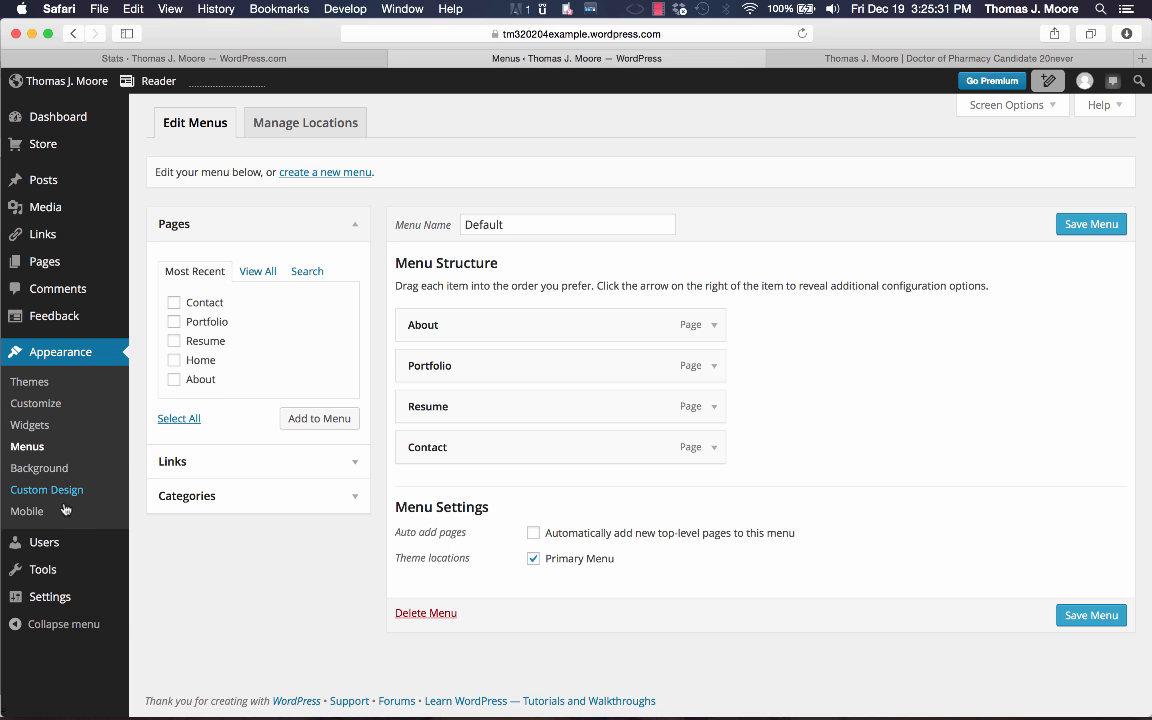
mouse_move(46, 604)
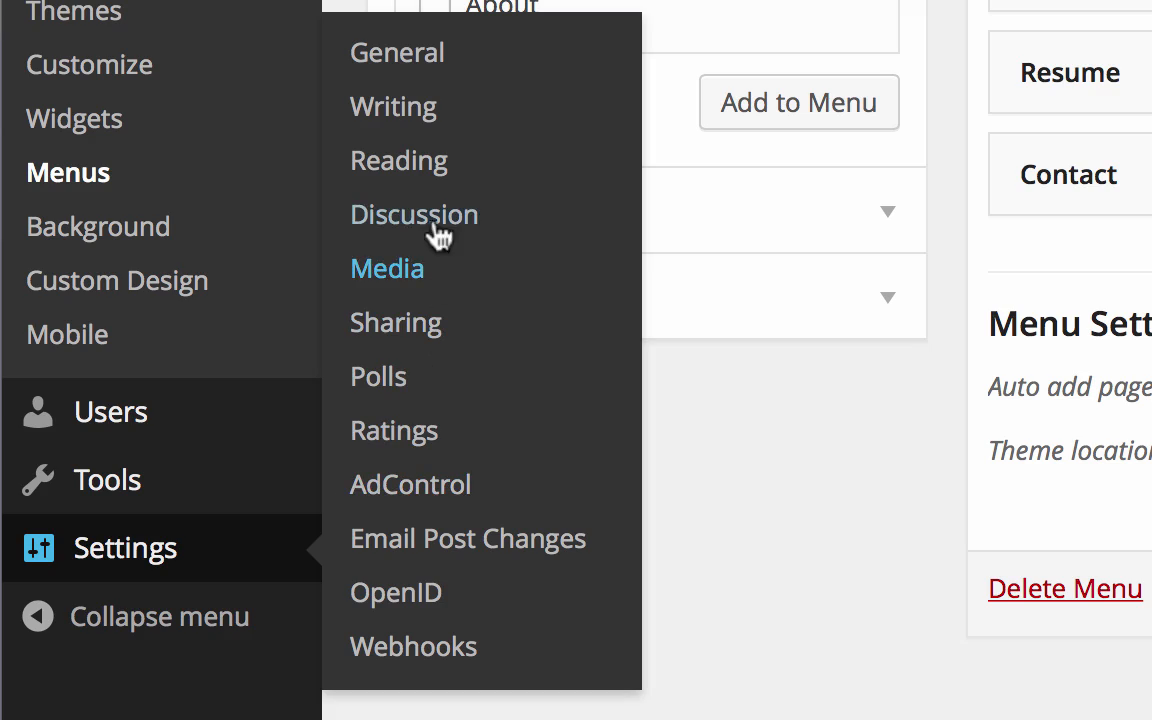
click(421, 162)
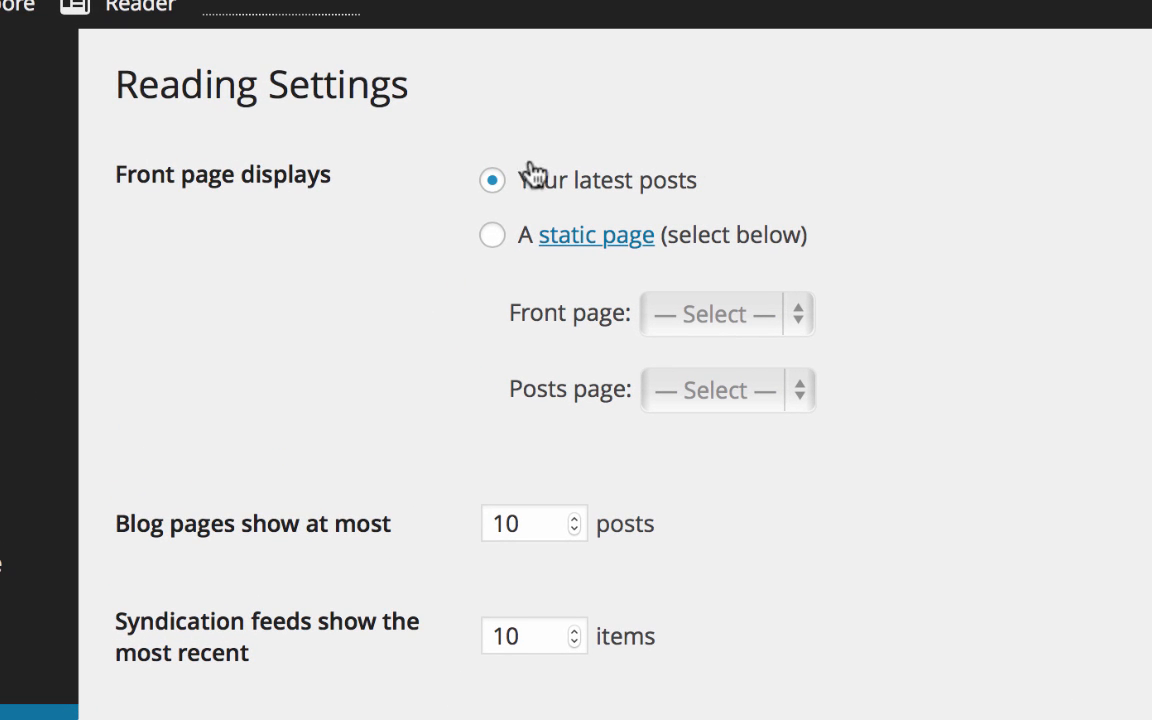
click(493, 237)
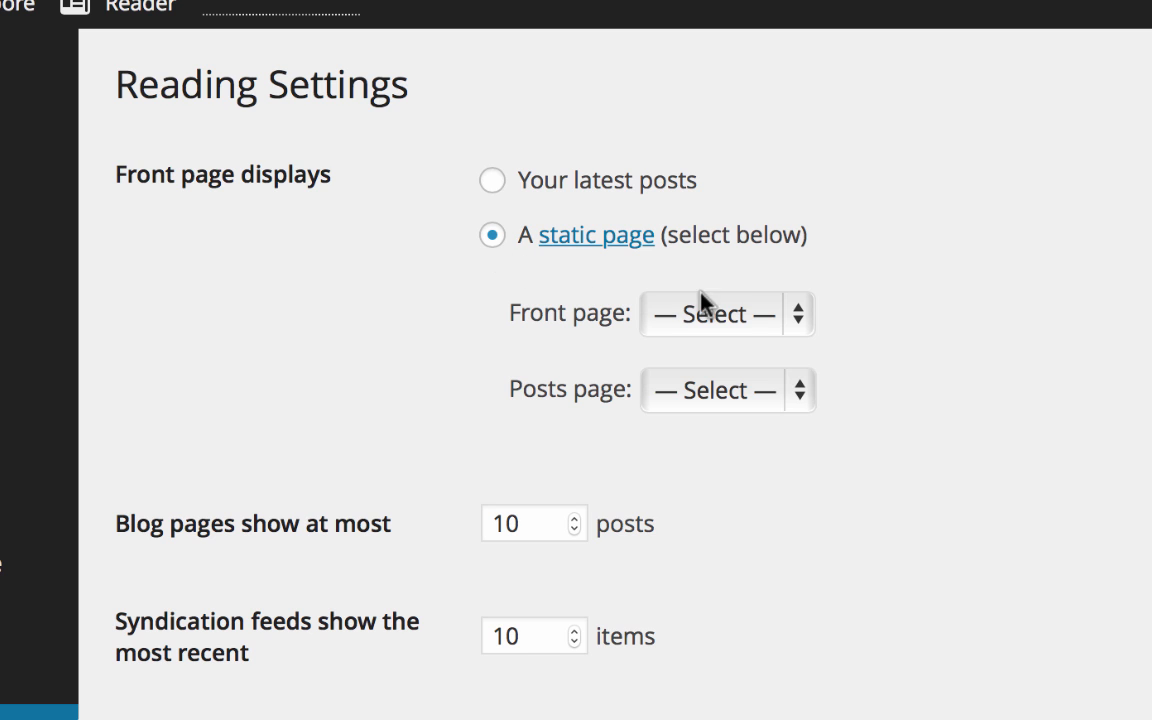
click(781, 320)
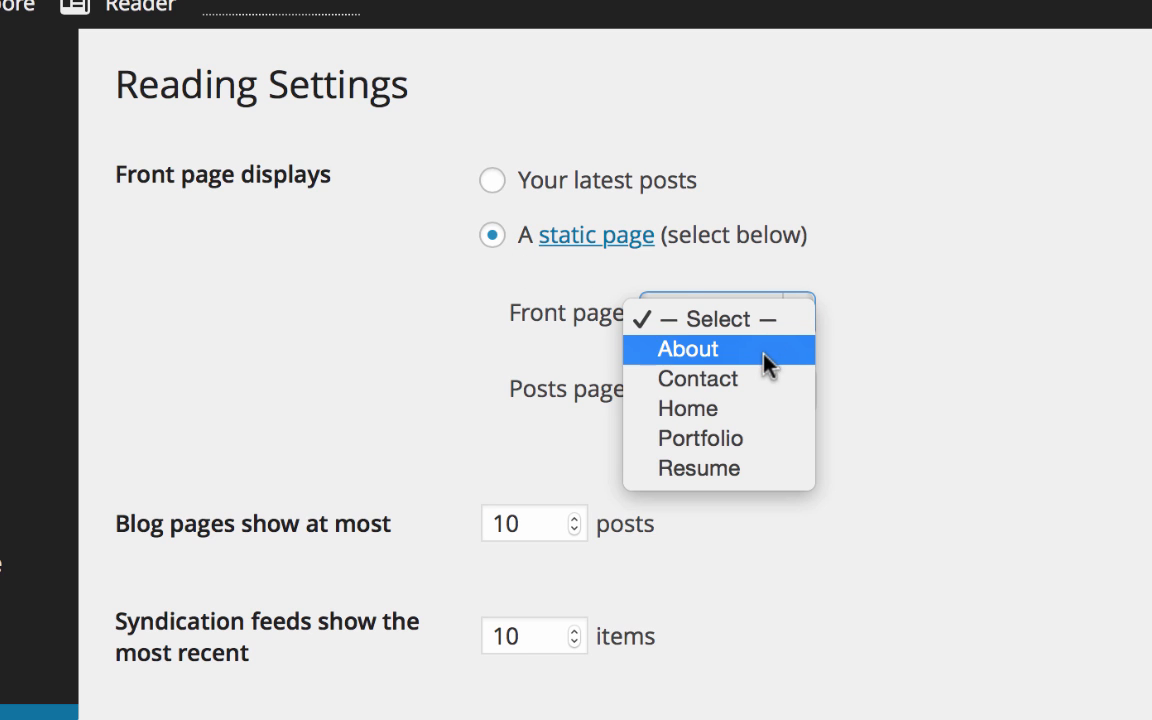
click(748, 411)
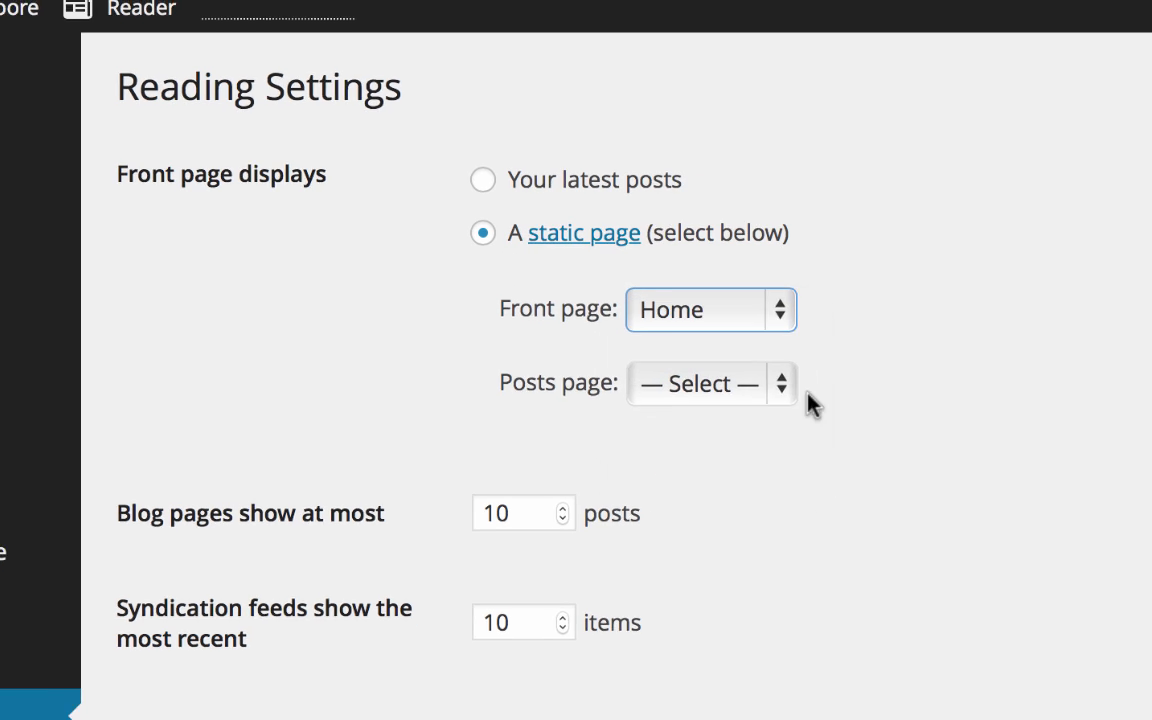
scroll(527, 430, down, 10)
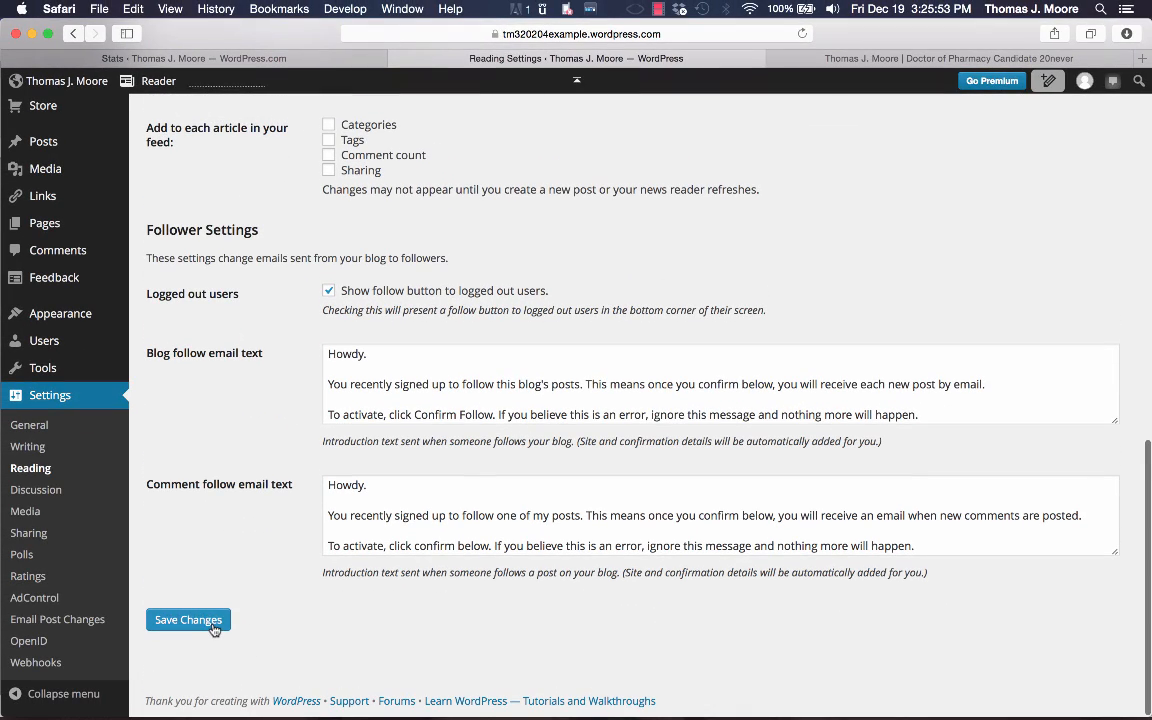
click(212, 624)
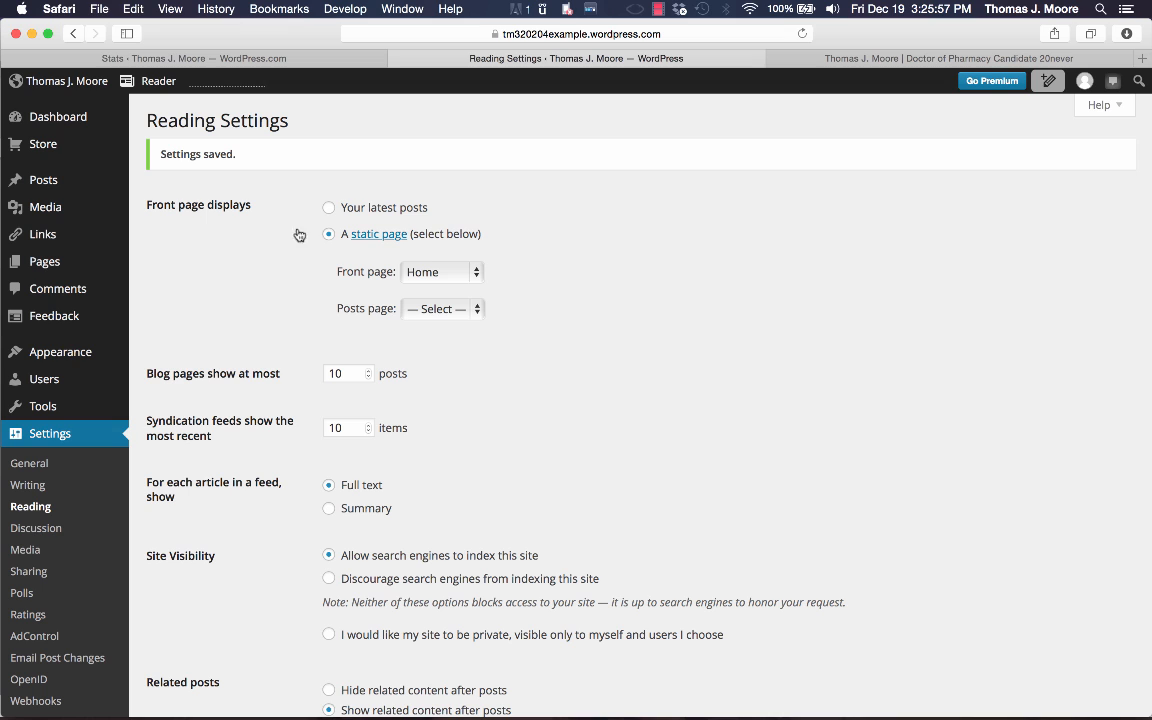
click(898, 66)
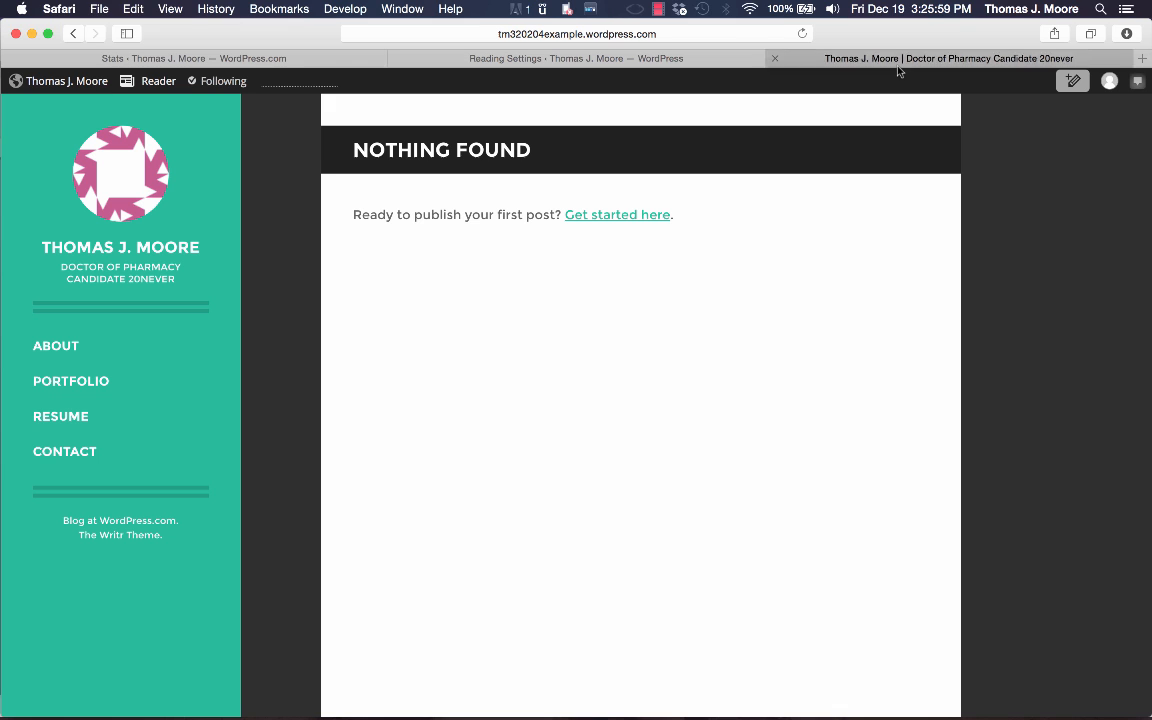
click(802, 34)
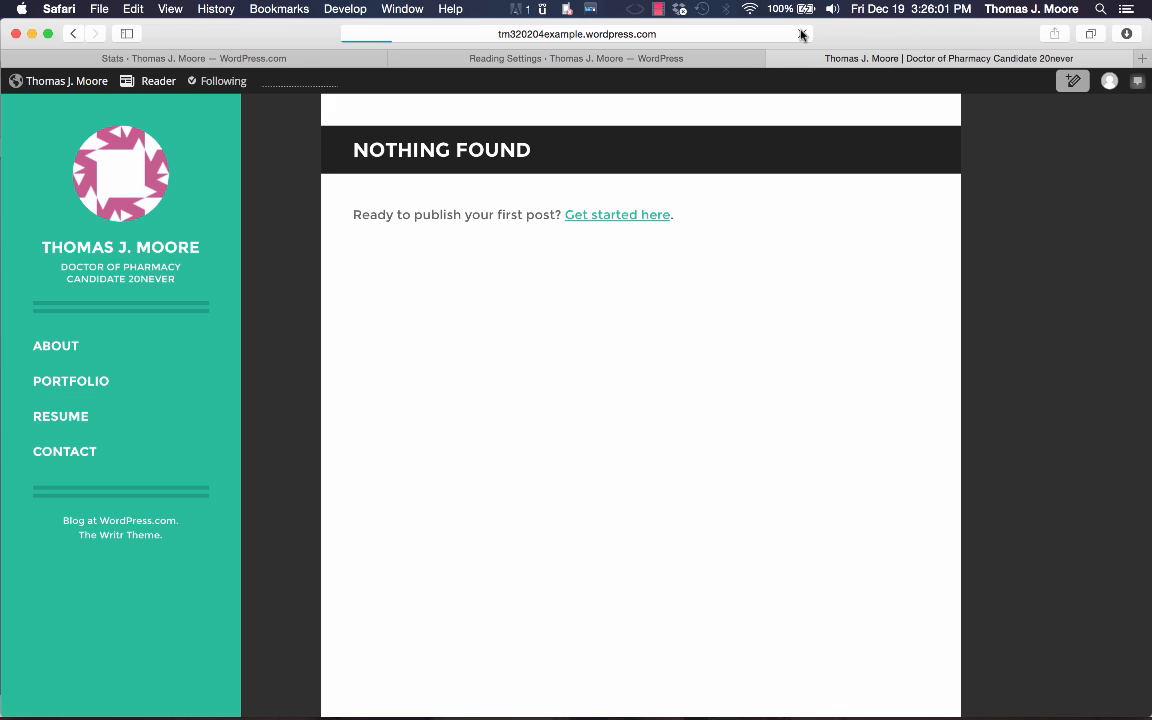